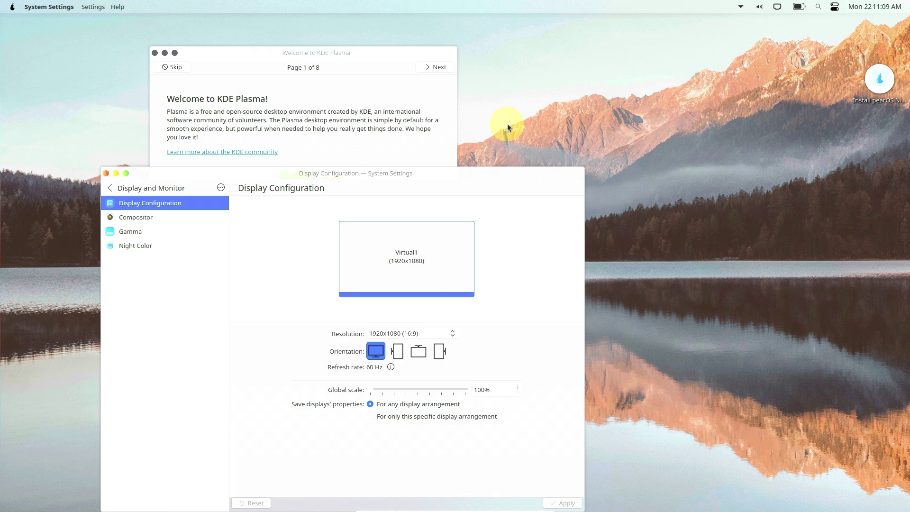
# View the Software Update and About this System pages in System Settings, and close the settings window
pyautogui.moveTo(430, 172); pyautogui.dragTo(542, 66)
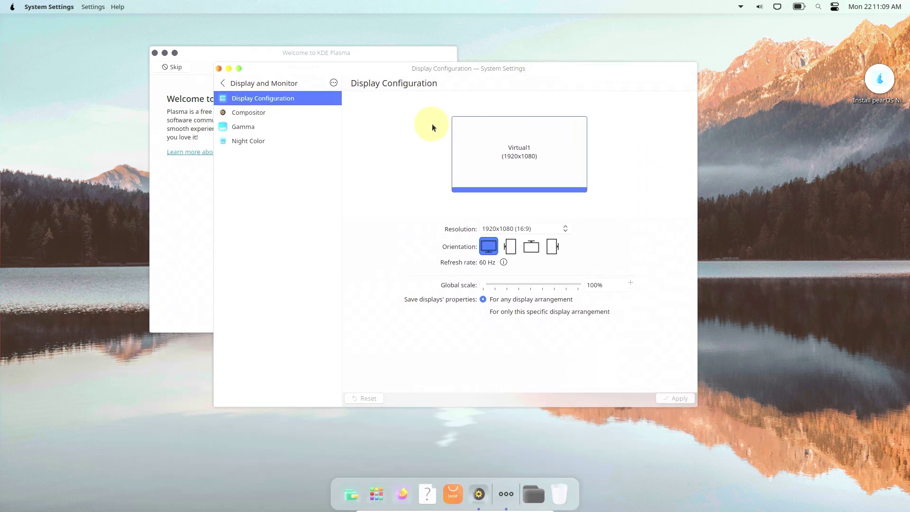
pyautogui.click(240, 83)
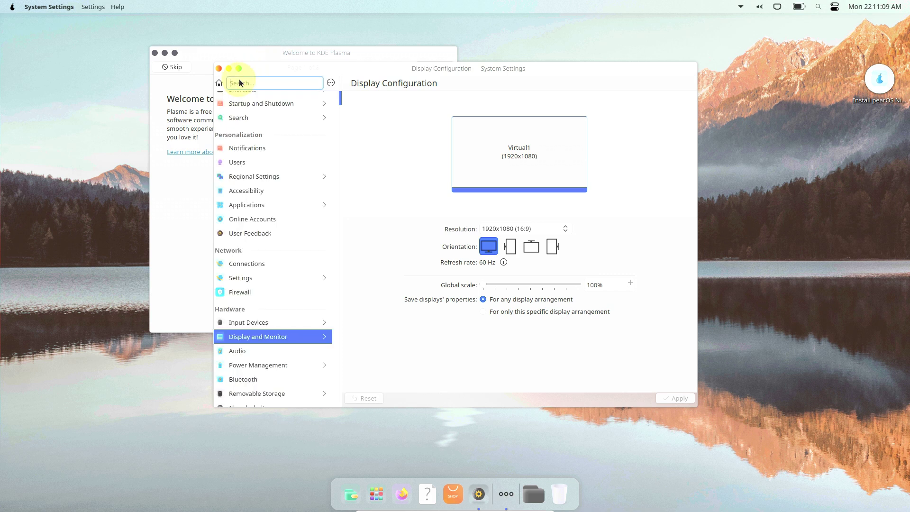
pyautogui.scroll(-2, 318, 382)
pyautogui.scroll(1, 304, 393)
pyautogui.scroll(-1, 301, 392)
pyautogui.click(292, 397)
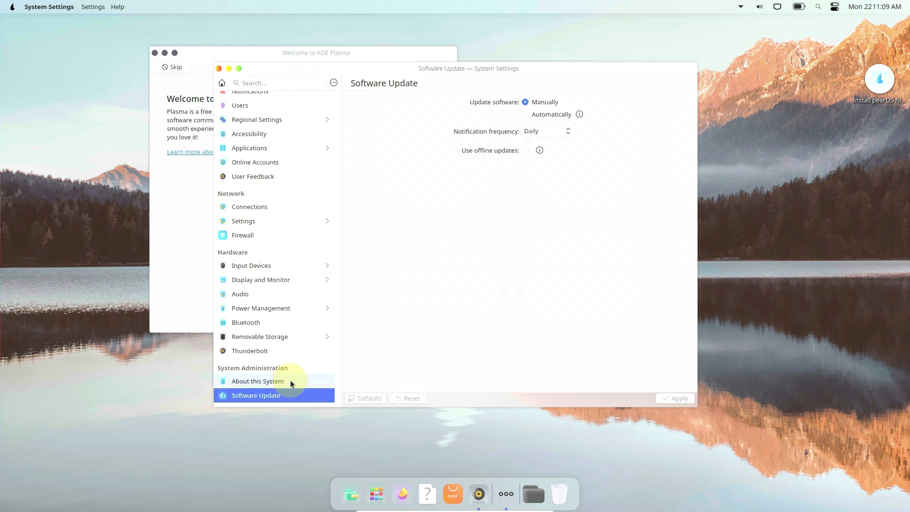
pyautogui.click(291, 383)
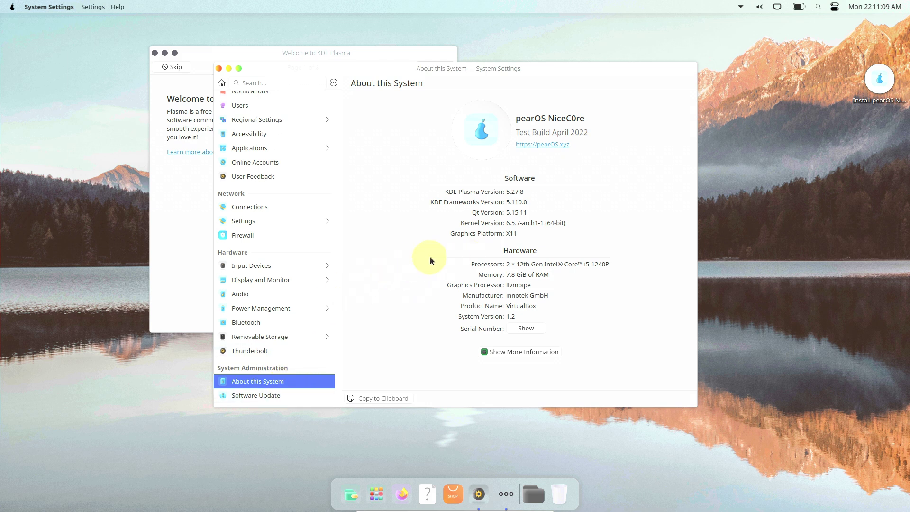
pyautogui.click(218, 69)
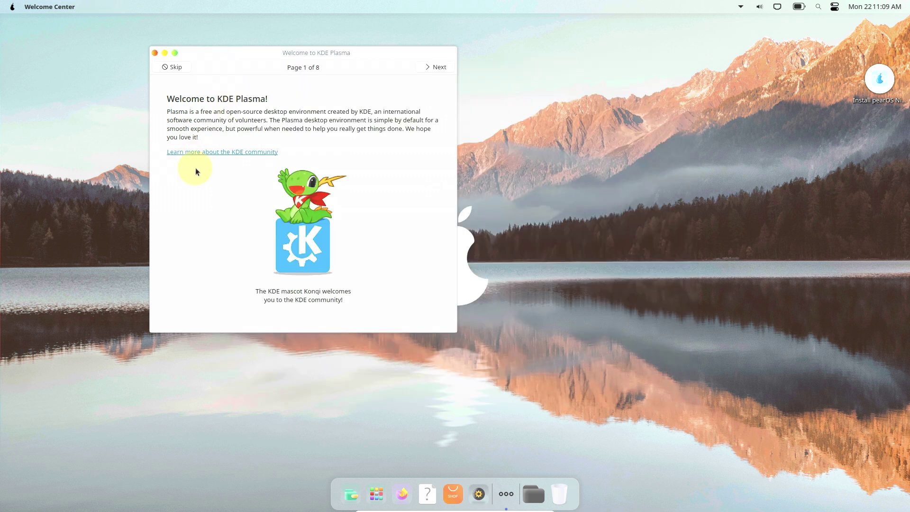
# Page through the KDE Plasma welcome guide to its last page and close it
pyautogui.click(433, 69)
pyautogui.click(433, 70)
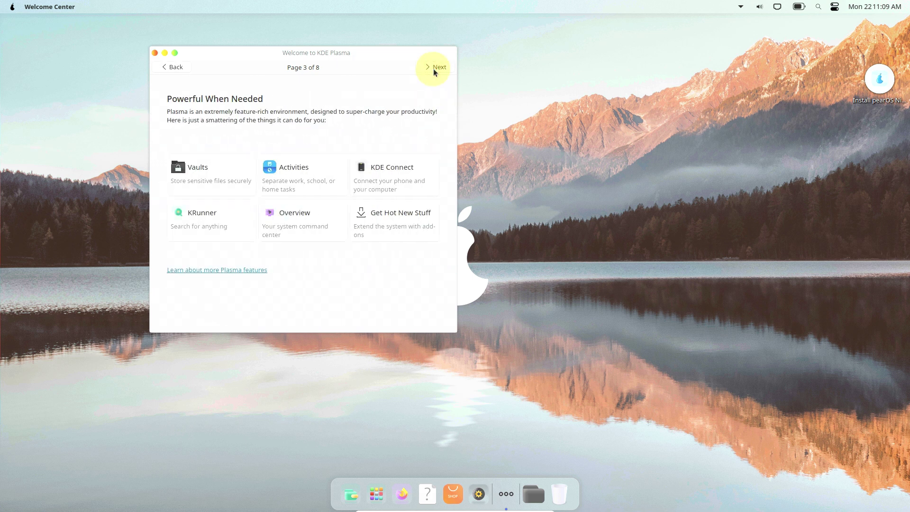
pyautogui.click(434, 70)
pyautogui.click(434, 69)
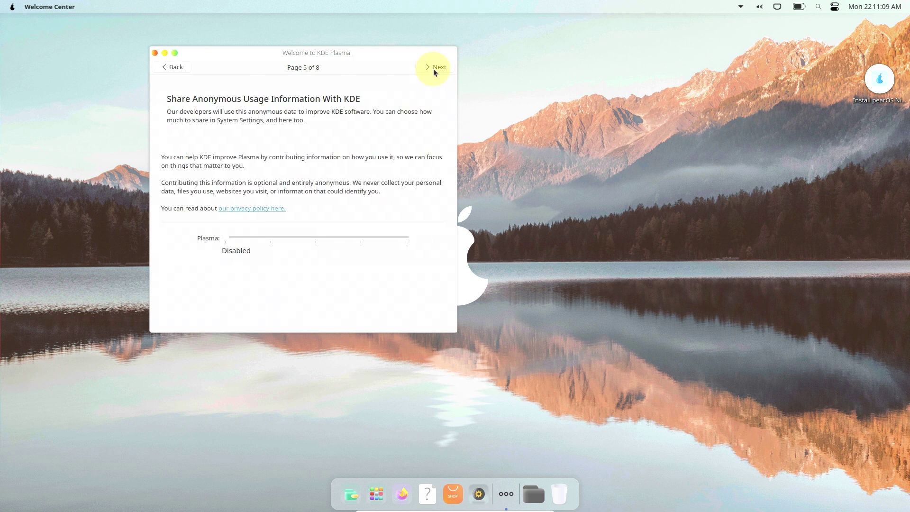
pyautogui.click(433, 69)
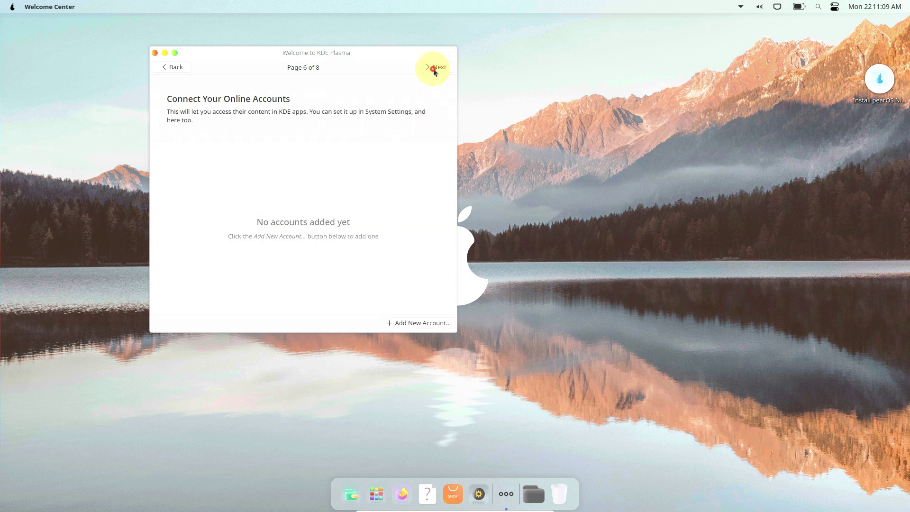
pyautogui.click(433, 69)
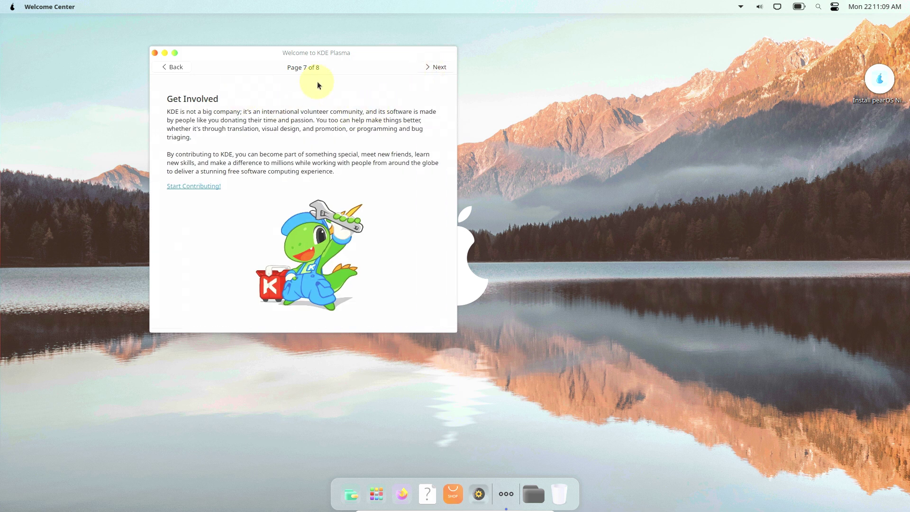
pyautogui.click(435, 67)
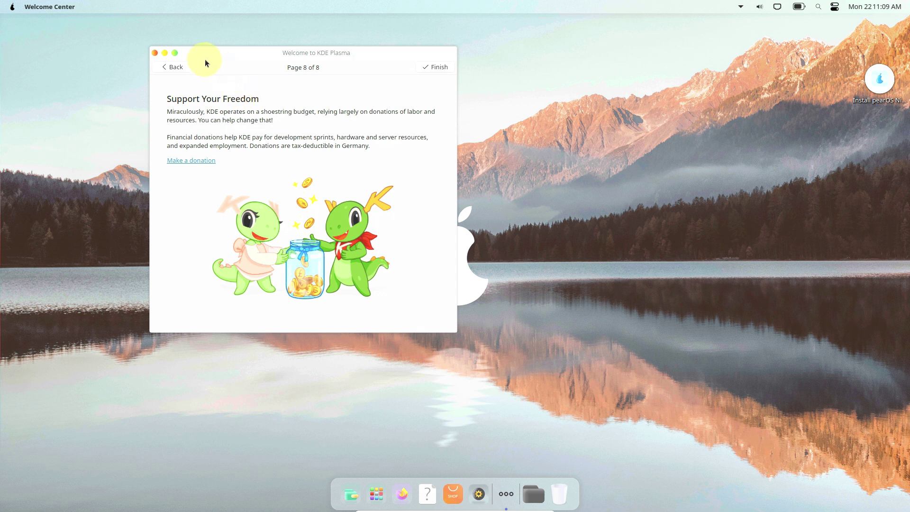
pyautogui.click(154, 53)
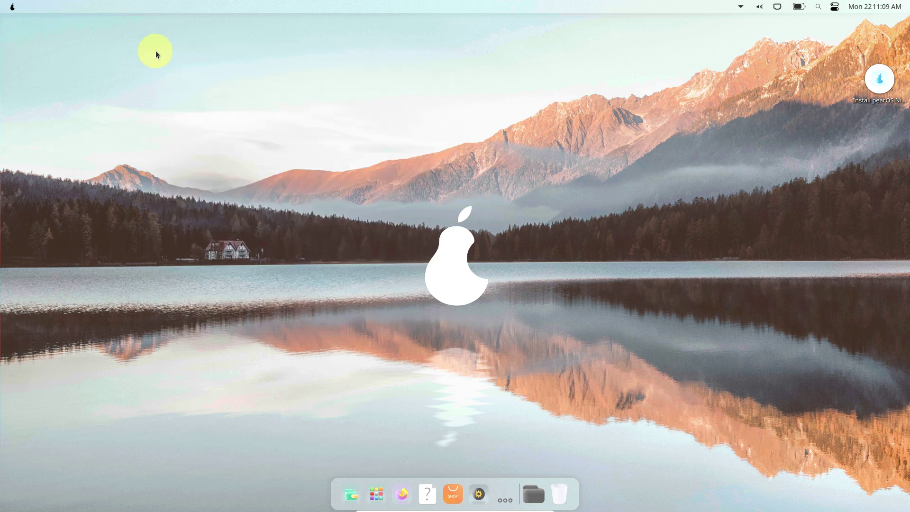
# Open About This Pearintosh, view its Displays, Storage, Support and Service sections, and close the overview
pyautogui.click(11, 7)
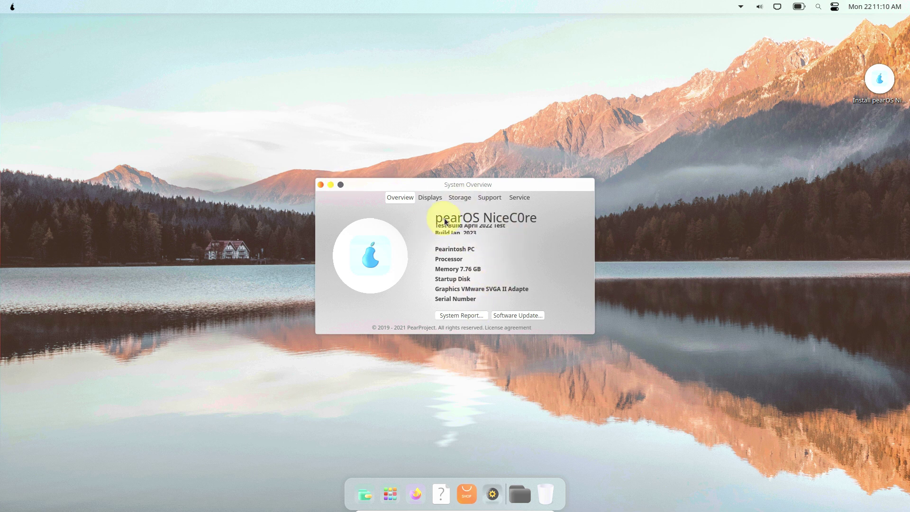
pyautogui.click(437, 201)
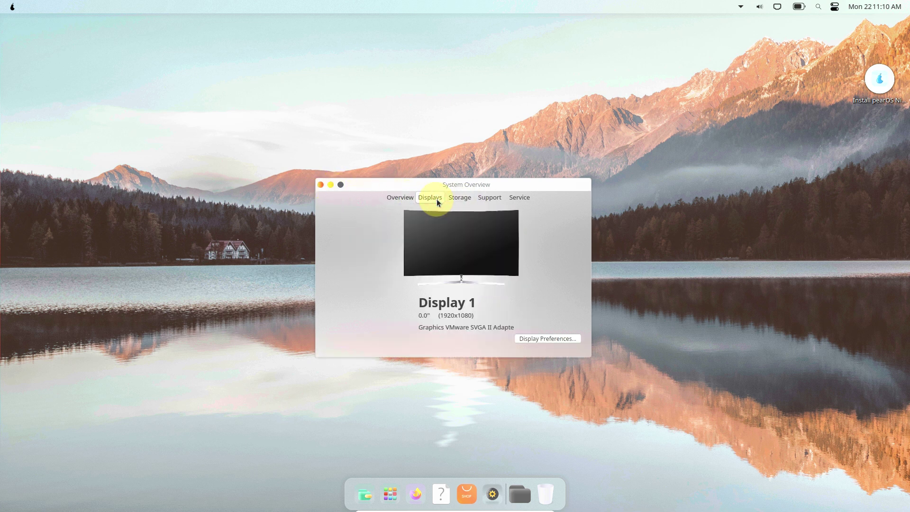
pyautogui.click(452, 201)
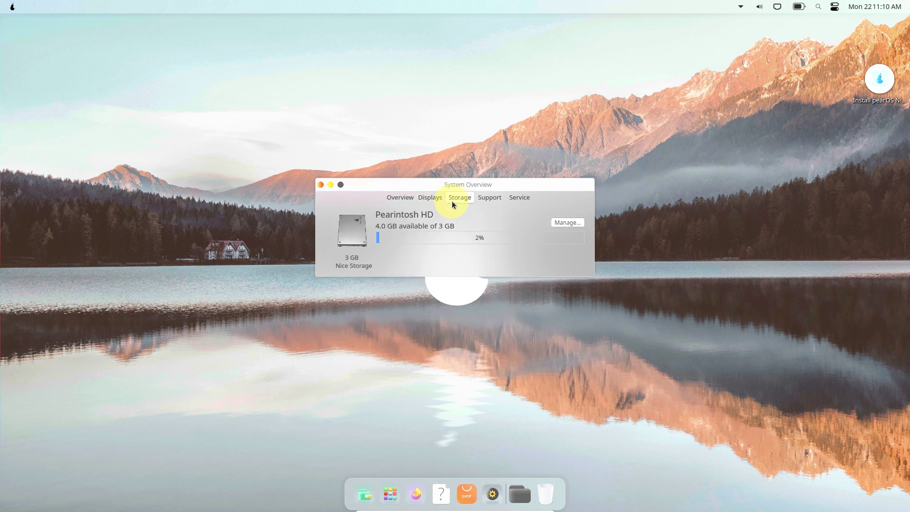
pyautogui.click(485, 200)
pyautogui.click(519, 197)
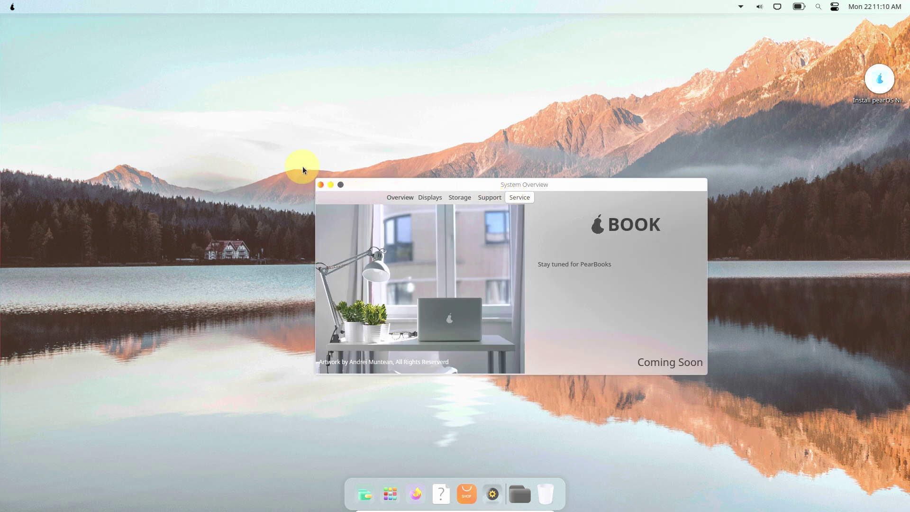
pyautogui.click(321, 185)
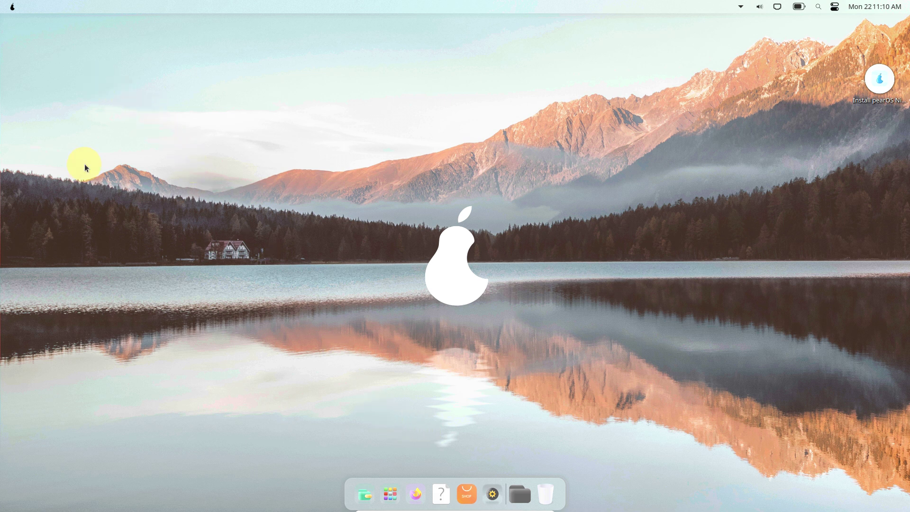
# View the pear system menu and the full-screen application launcher, dismissing each without choosing anything
pyautogui.click(12, 6)
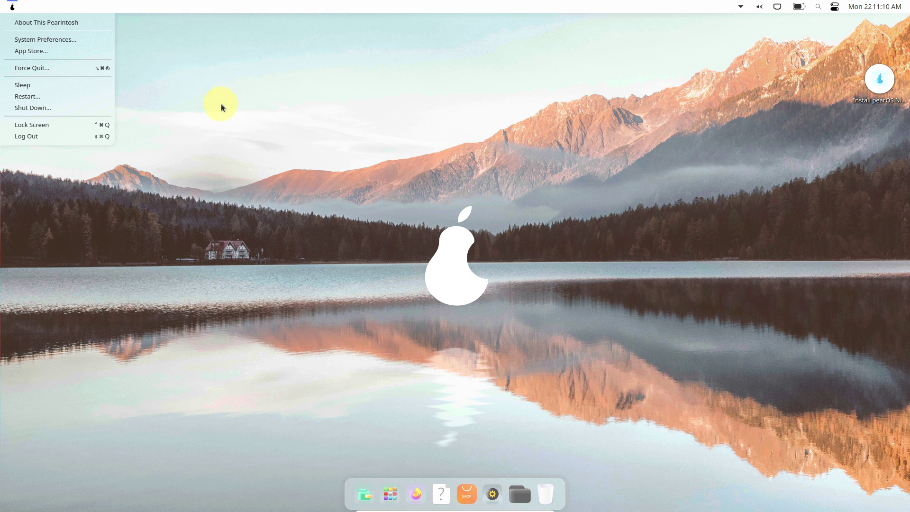
pyautogui.click(245, 195)
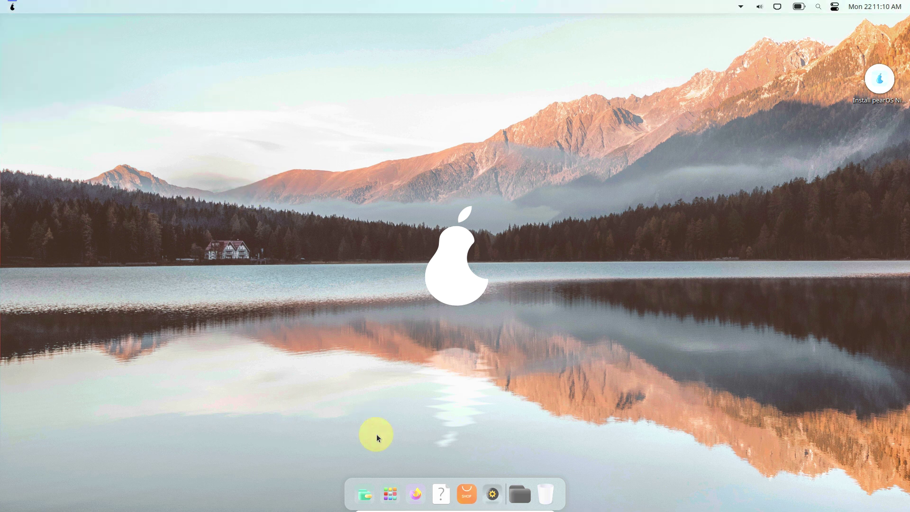
pyautogui.click(388, 486)
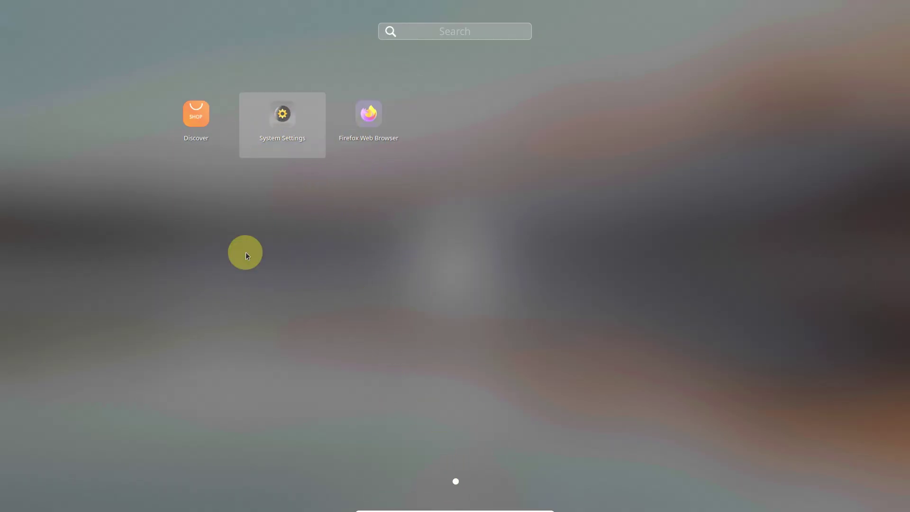
pyautogui.click(413, 349)
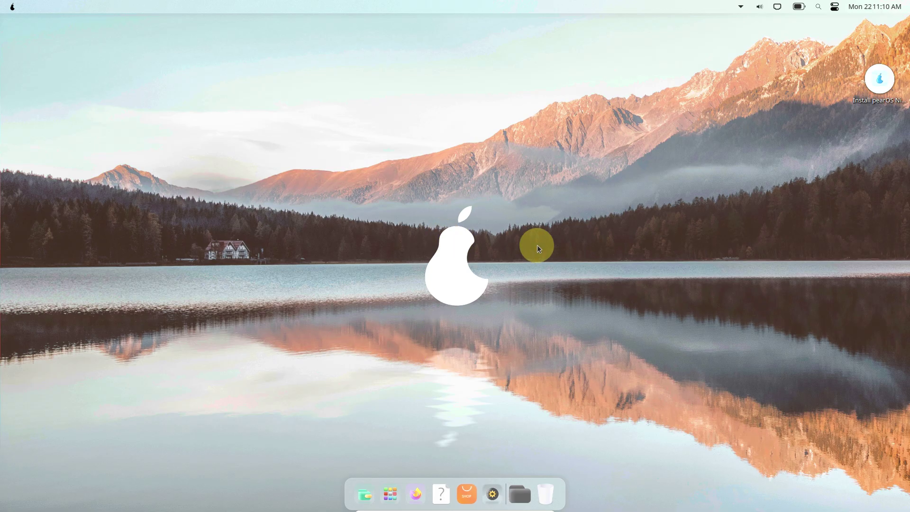
# Look at the clock's calendar and the notification center, closing each one again
pyautogui.click(860, 9)
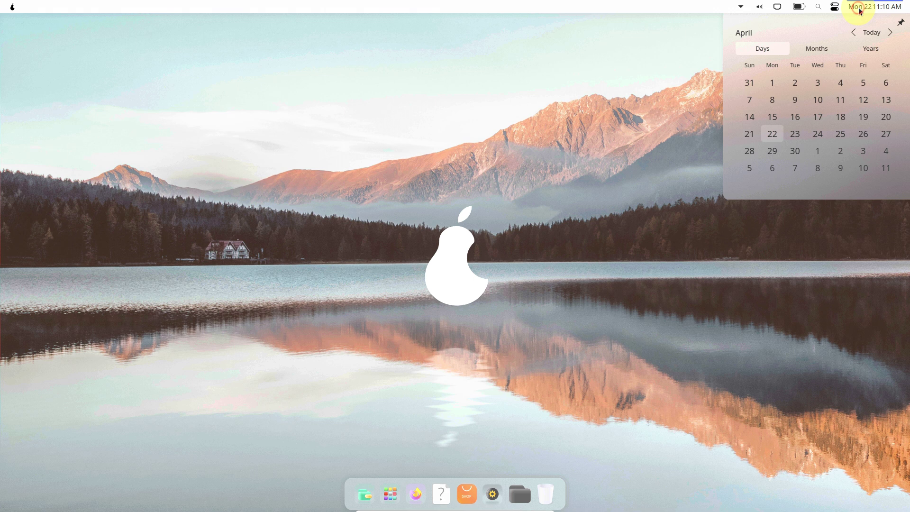
pyautogui.click(859, 9)
pyautogui.click(833, 8)
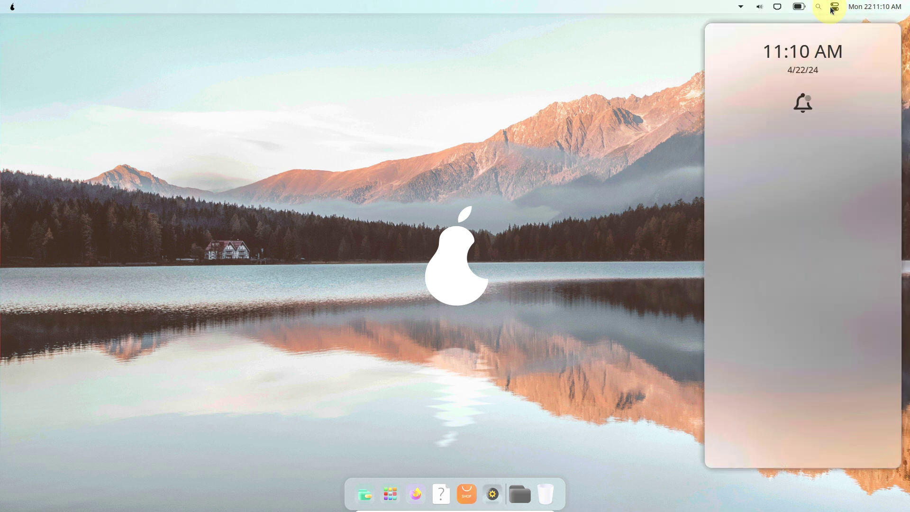
pyautogui.click(832, 8)
# Search the desktop for "syste", launch System Monitor from the results and maximize its window
pyautogui.click(819, 7)
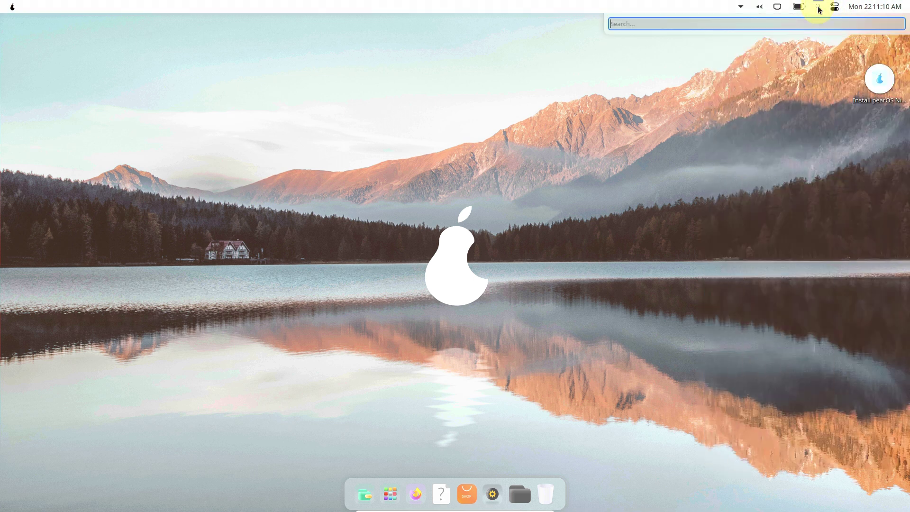
pyautogui.click(797, 23)
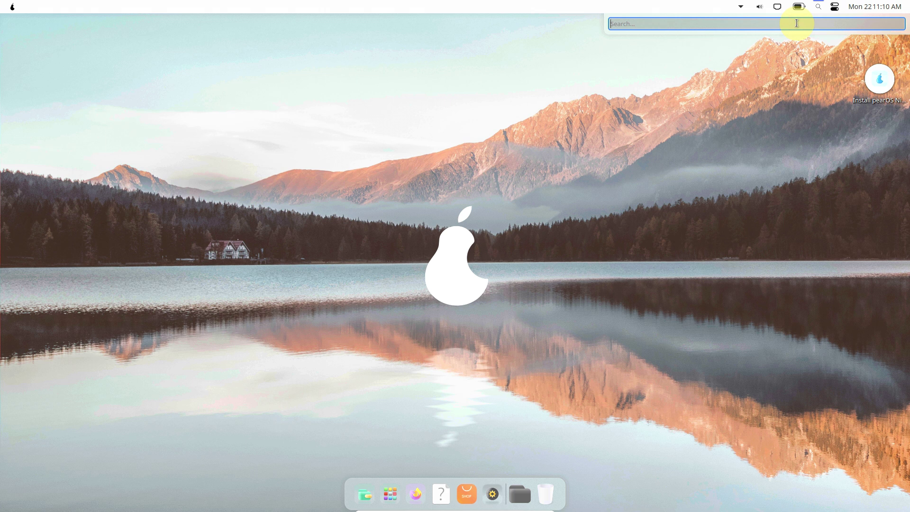
pyautogui.write('g')
pyautogui.press('BackSpace')
pyautogui.write('syste')
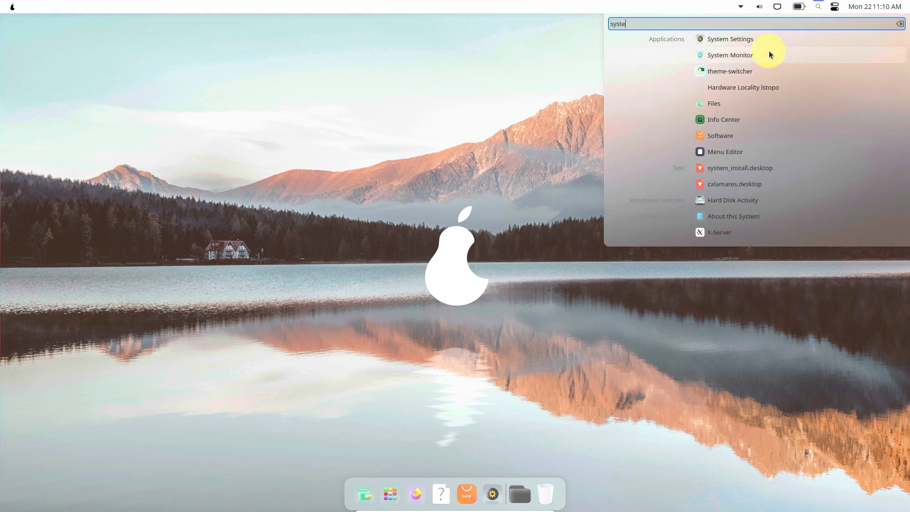
pyautogui.click(769, 52)
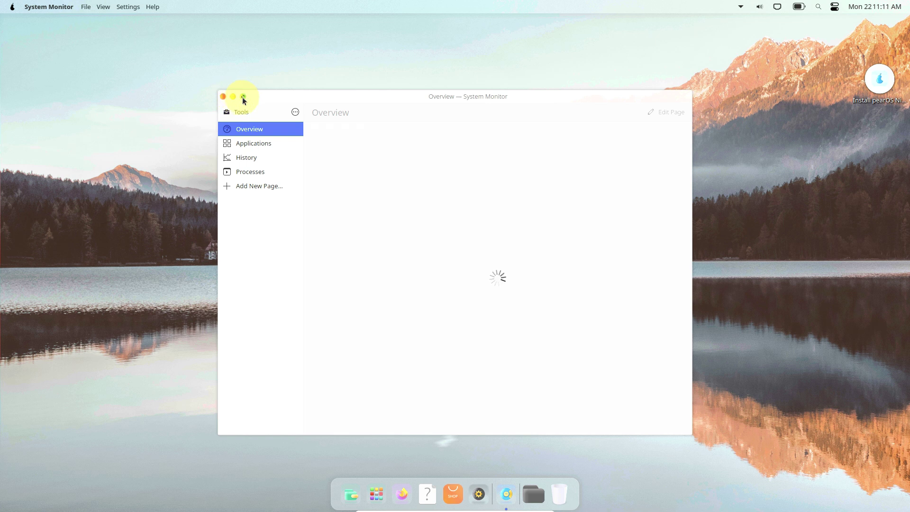
pyautogui.click(243, 97)
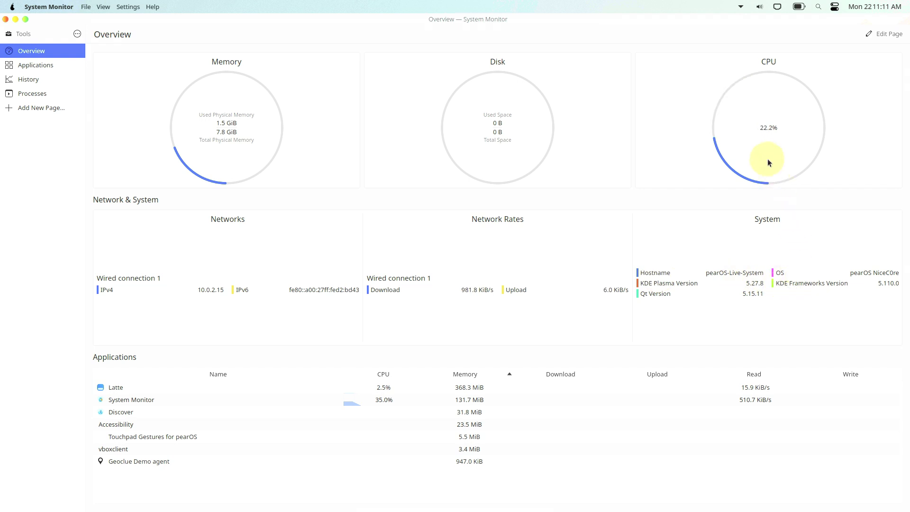
# Review the Applications and History pages of System Monitor and display the Processes list as a tree
pyautogui.click(77, 64)
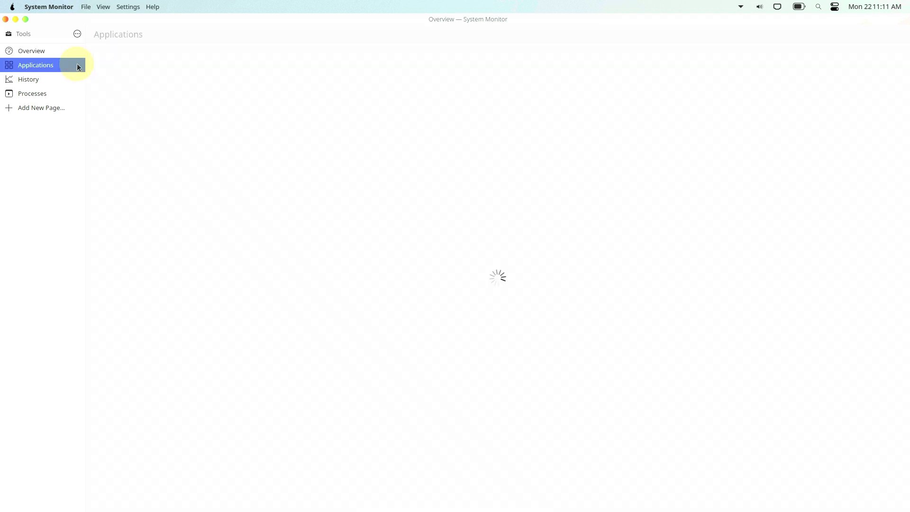
pyautogui.click(28, 79)
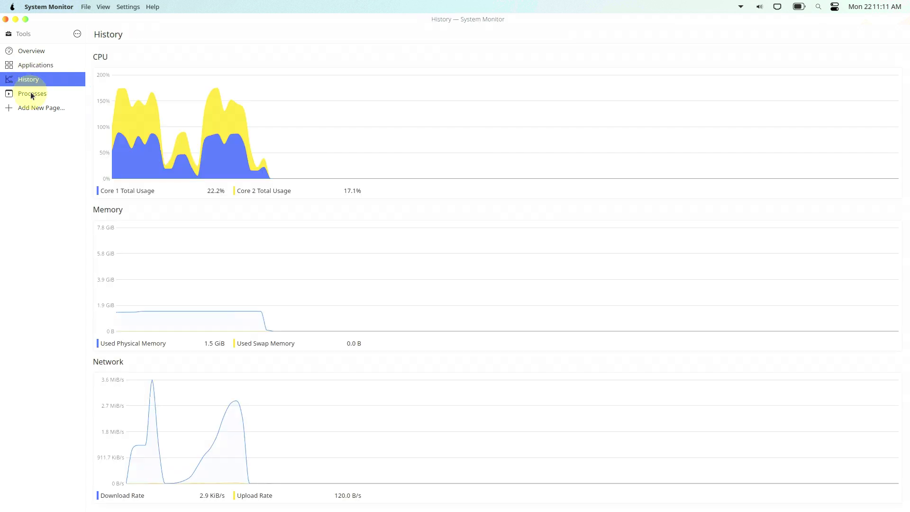
pyautogui.click(32, 97)
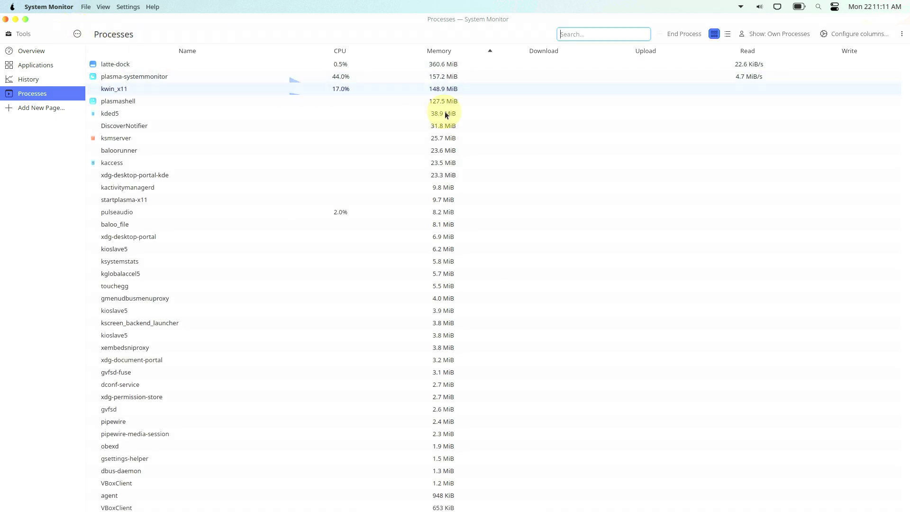
pyautogui.click(728, 35)
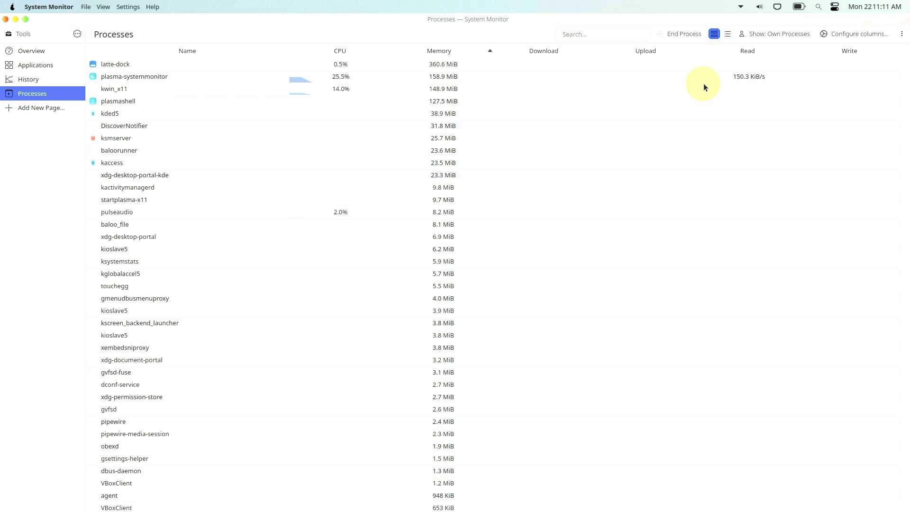
pyautogui.scroll(-2, 597, 149)
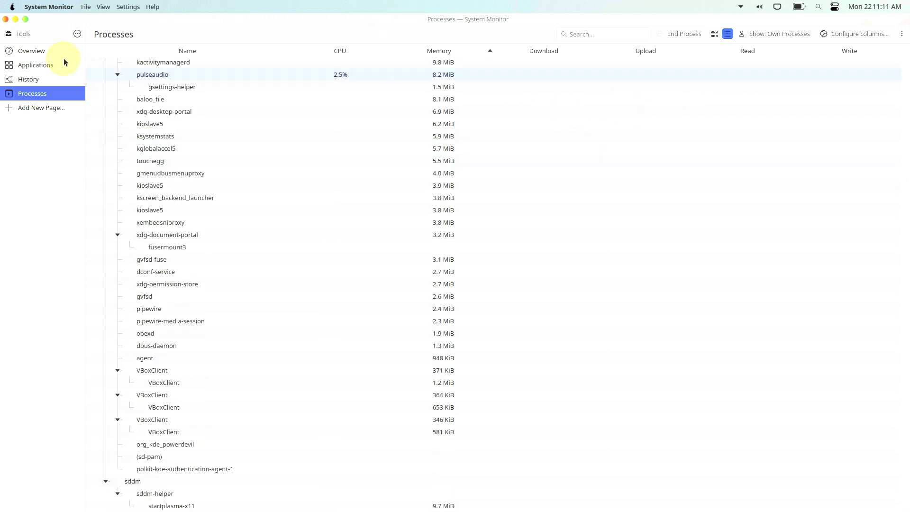
# Return to the System Monitor overview and open the About System Monitor information
pyautogui.click(49, 51)
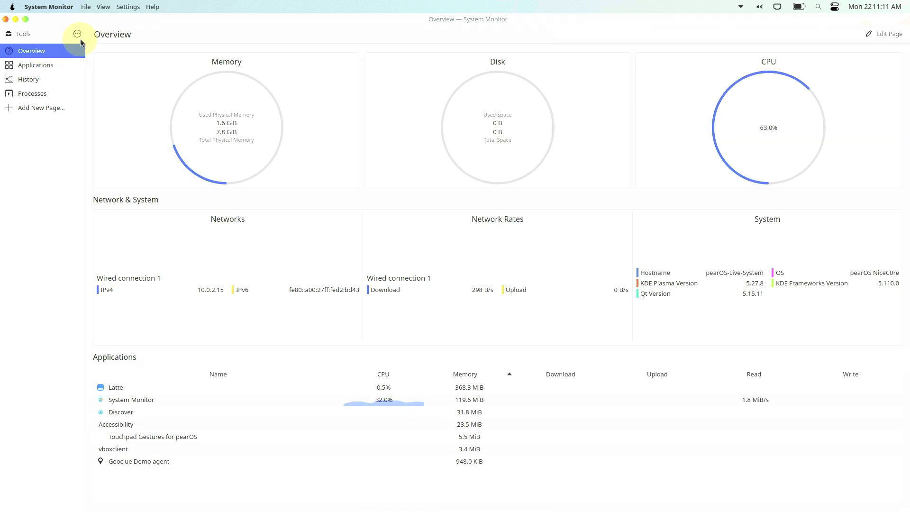
pyautogui.click(79, 35)
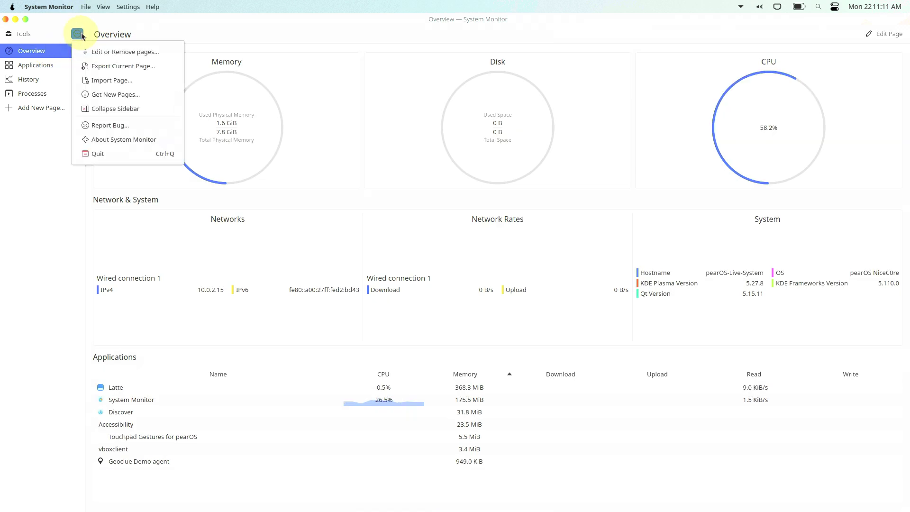
pyautogui.click(105, 142)
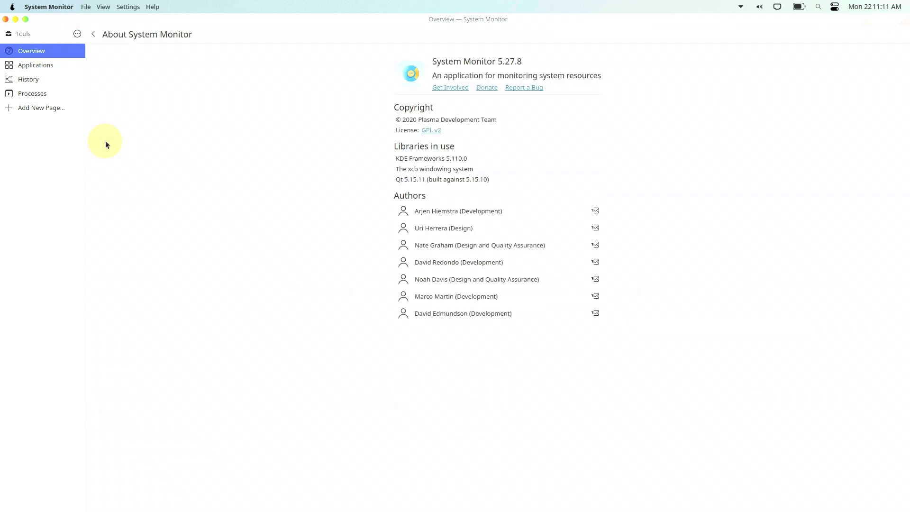
# Leave the About page, restore System Monitor to a small window and place it in the desktop's upper-right corner
pyautogui.click(94, 35)
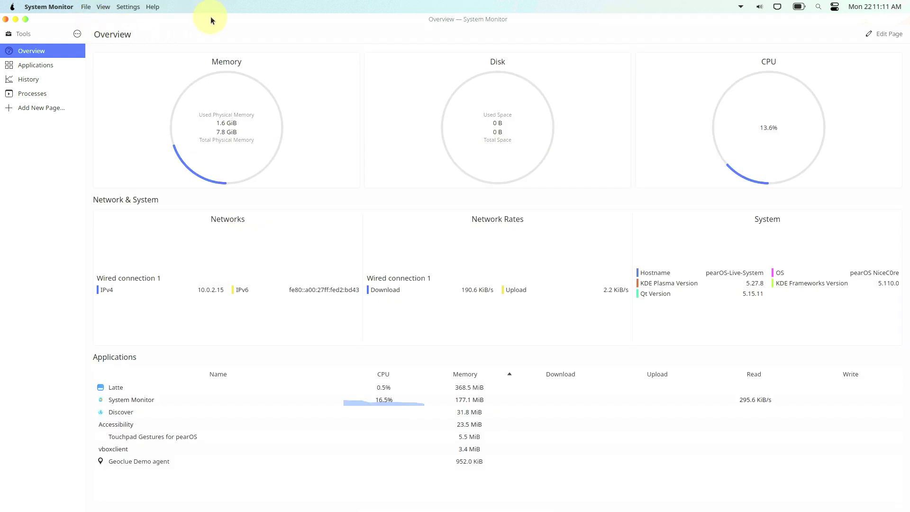
pyautogui.doubleClick(232, 17)
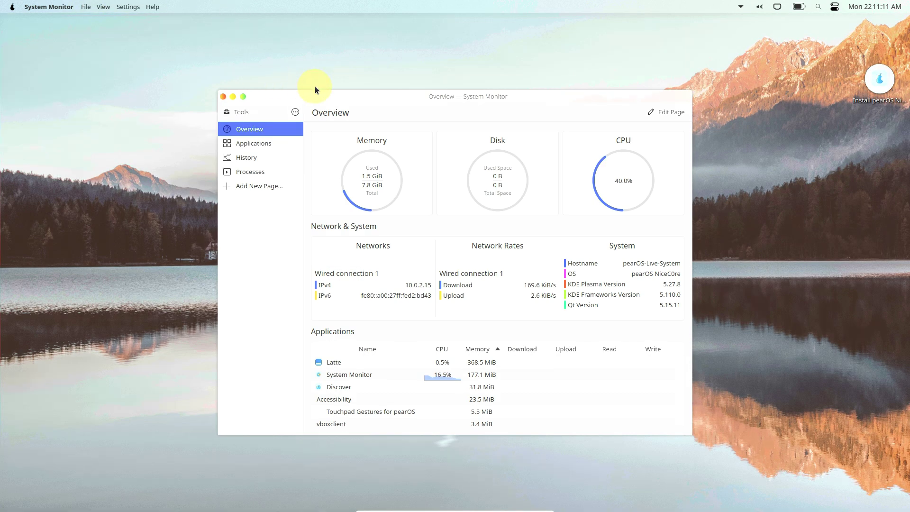
pyautogui.moveTo(362, 95); pyautogui.dragTo(579, 13)
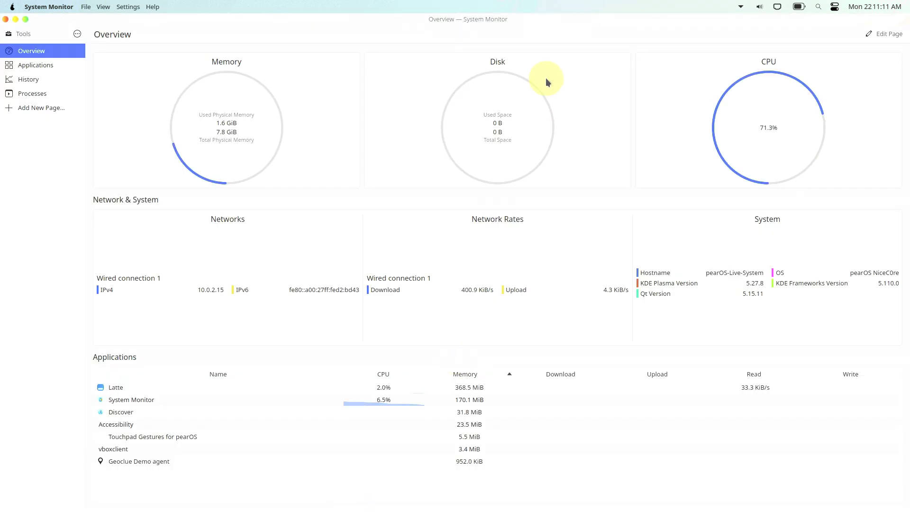
pyautogui.doubleClick(530, 14)
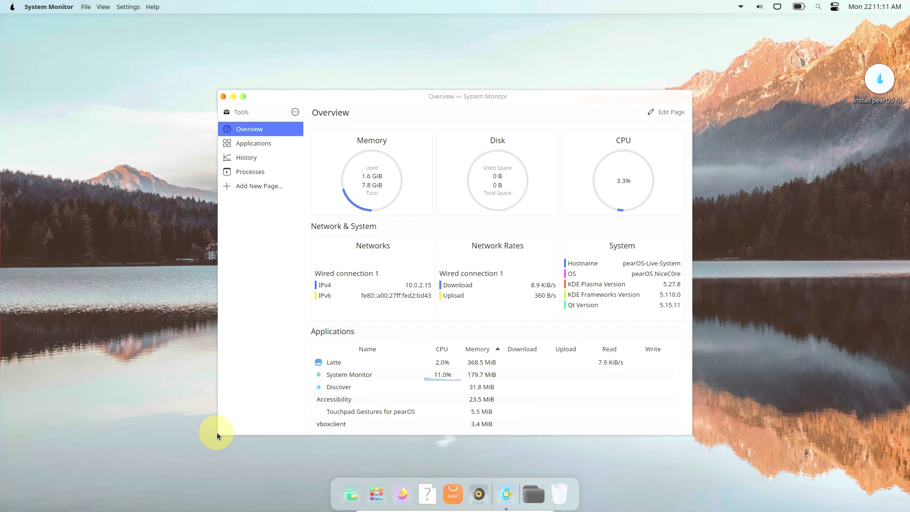
pyautogui.moveTo(219, 432); pyautogui.dragTo(402, 333)
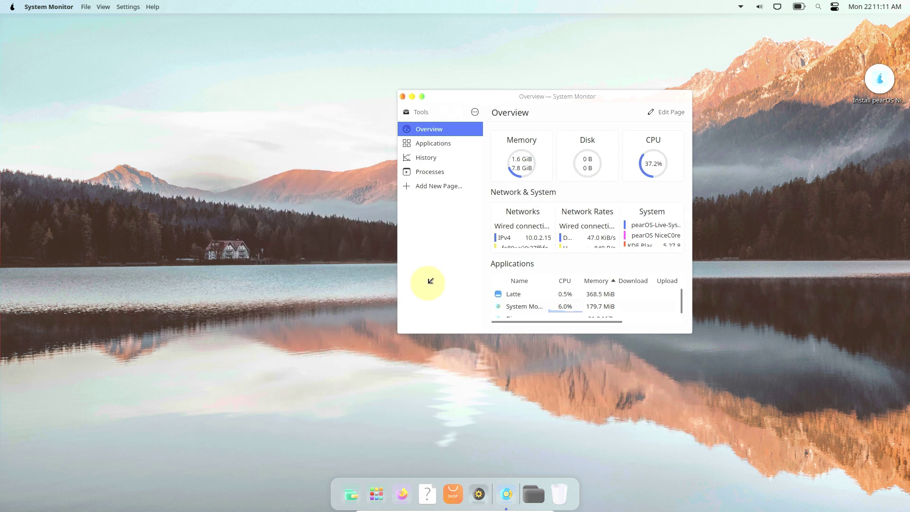
pyautogui.moveTo(518, 98); pyautogui.dragTo(732, 22)
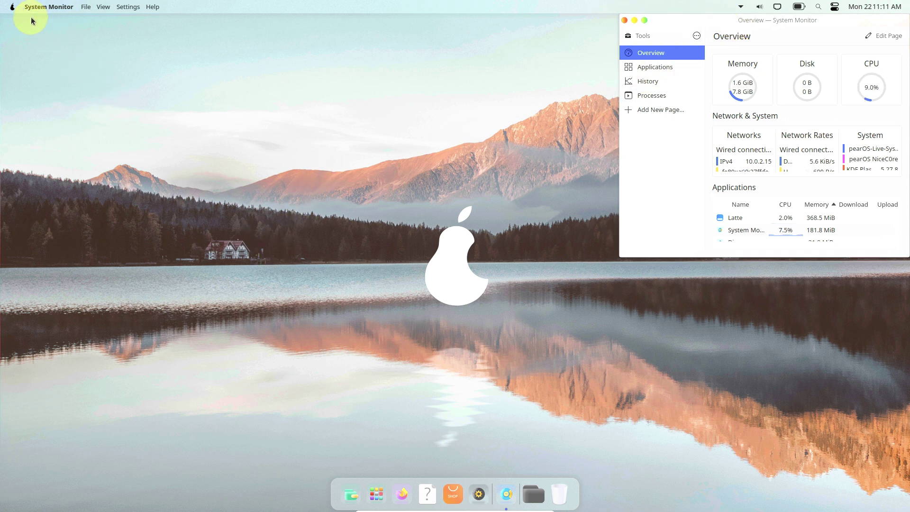
pyautogui.click(12, 6)
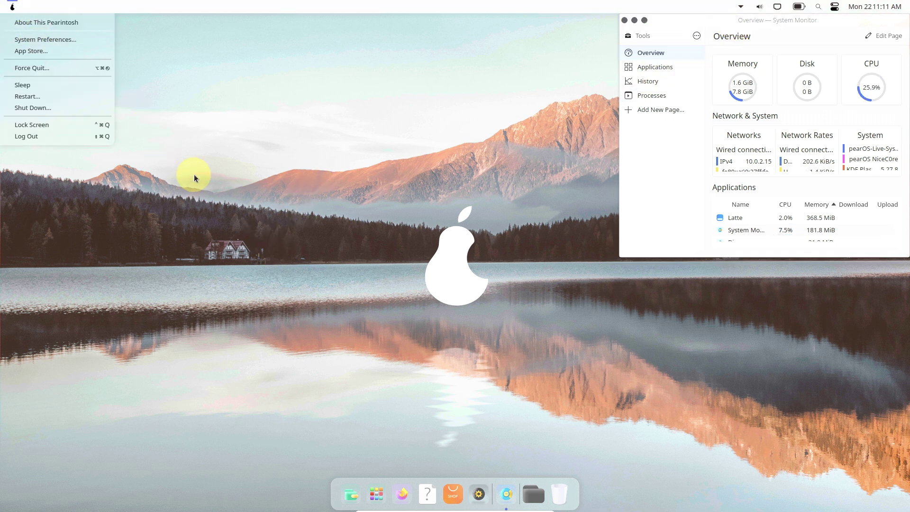
pyautogui.click(212, 193)
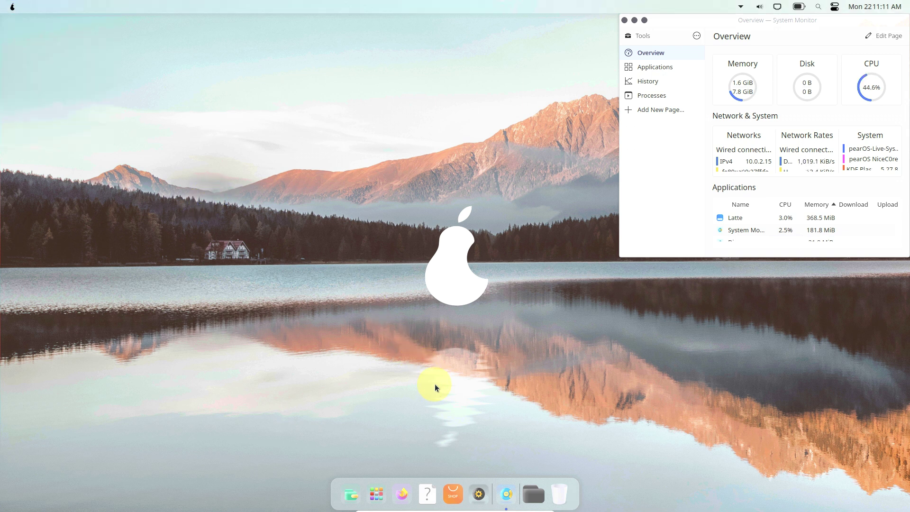
# Launch Firefox, close the Mozilla privacy page and place the browser window beside System Monitor
pyautogui.click(409, 498)
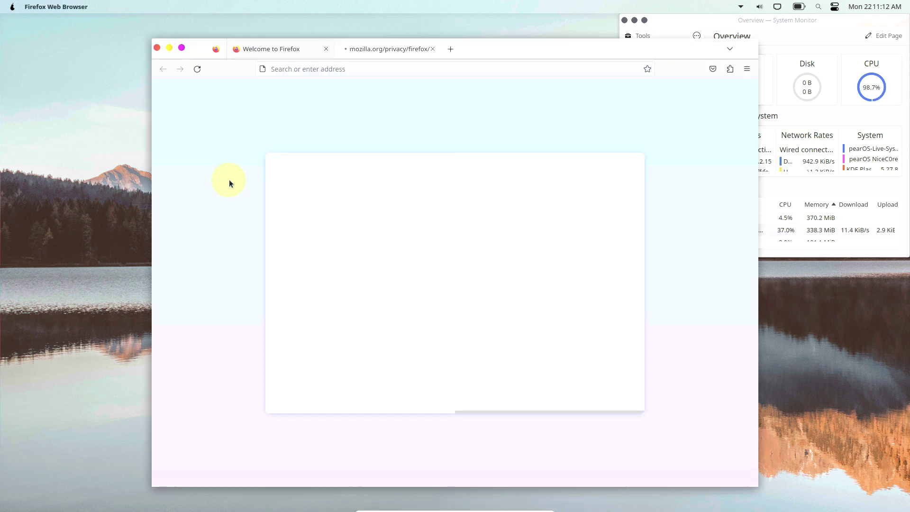
pyautogui.click(436, 50)
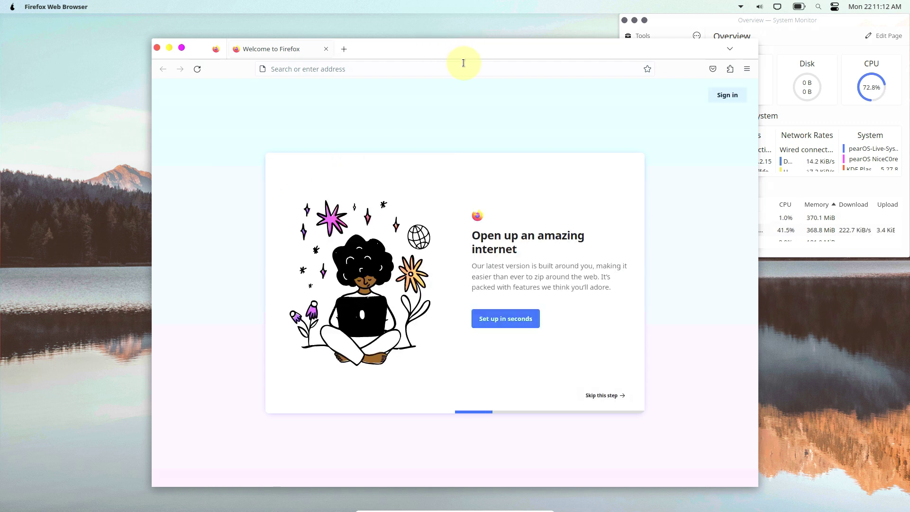
pyautogui.moveTo(405, 43); pyautogui.dragTo(364, 21)
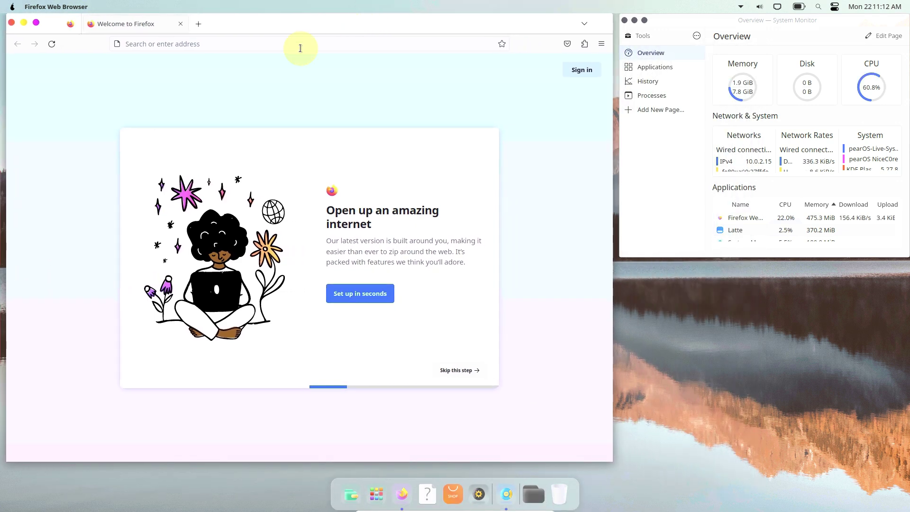
# View the browser's version information in the About Firefox window and close it again
pyautogui.click(603, 47)
pyautogui.click(530, 334)
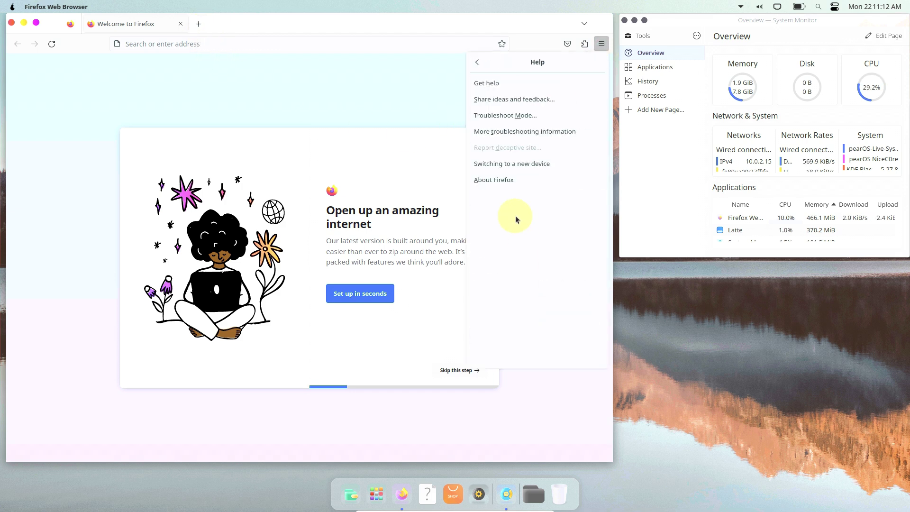
pyautogui.click(505, 180)
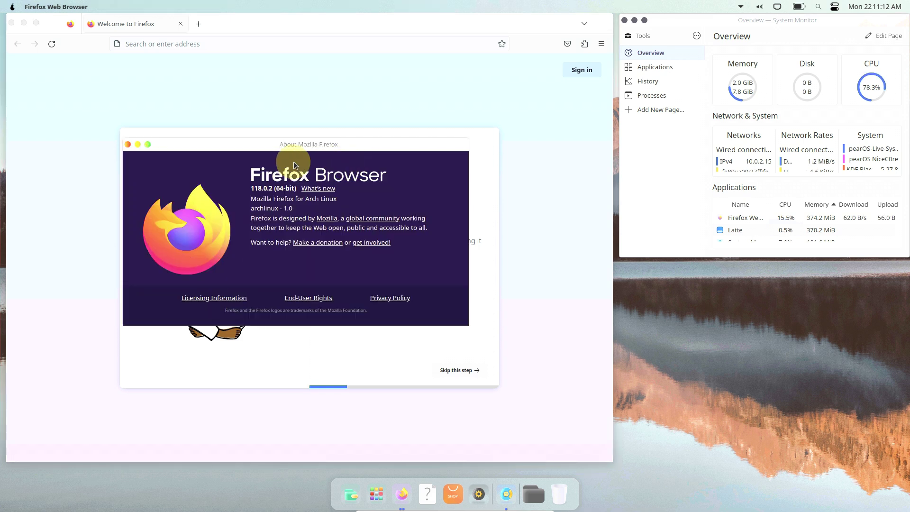
pyautogui.click(128, 144)
# Load the about:support page in the current Firefox tab
pyautogui.click(183, 44)
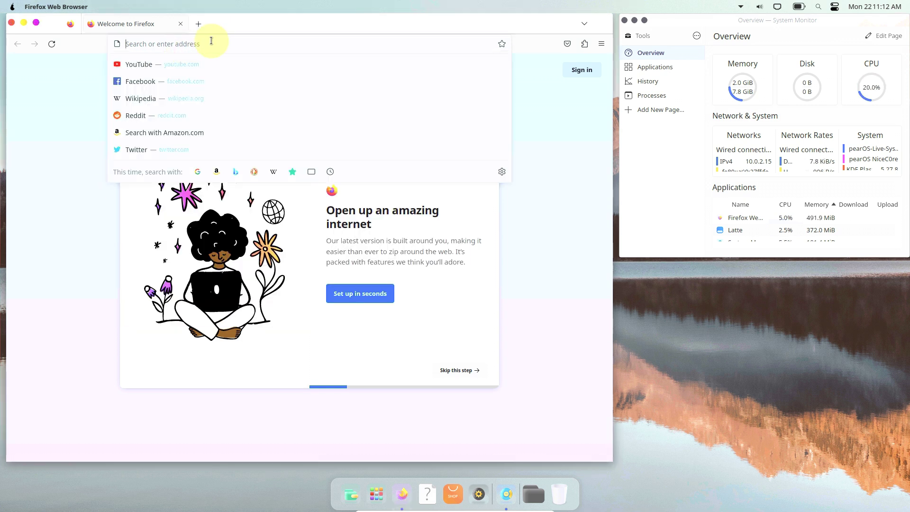
pyautogui.write('ab')
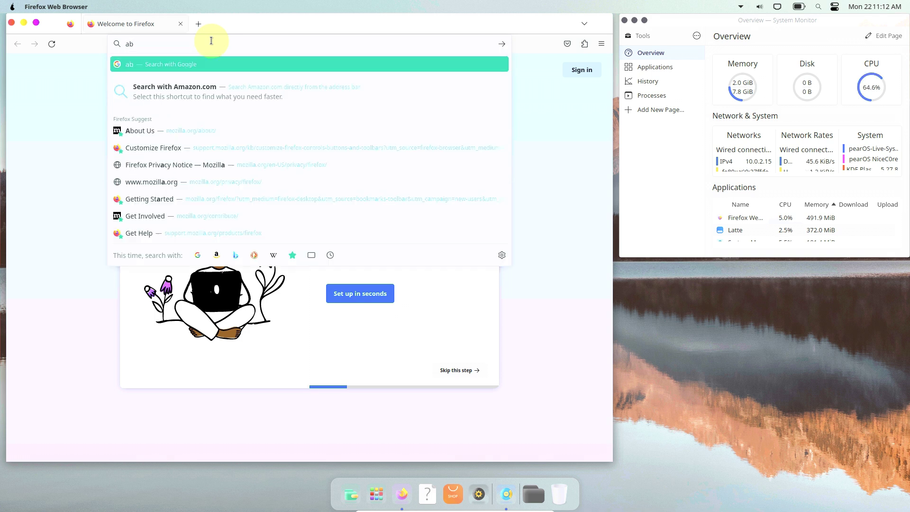
pyautogui.write('out:')
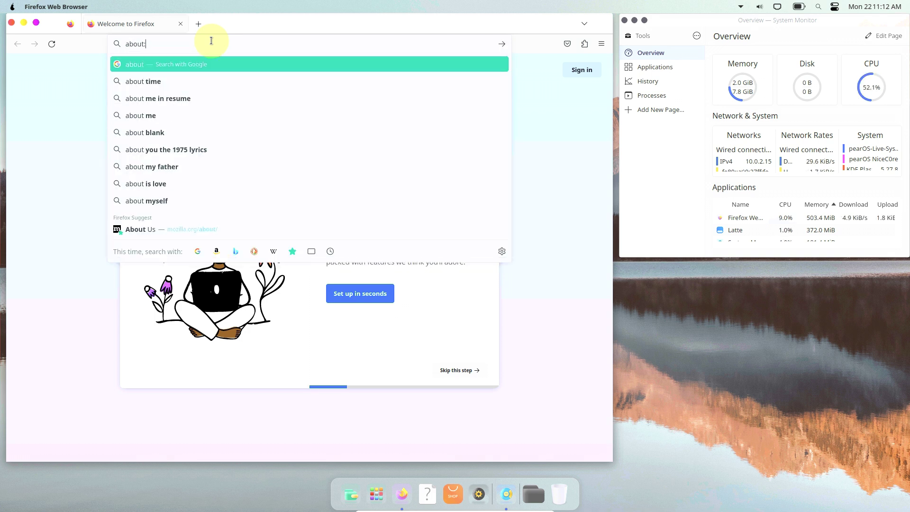
pyautogui.write('support')
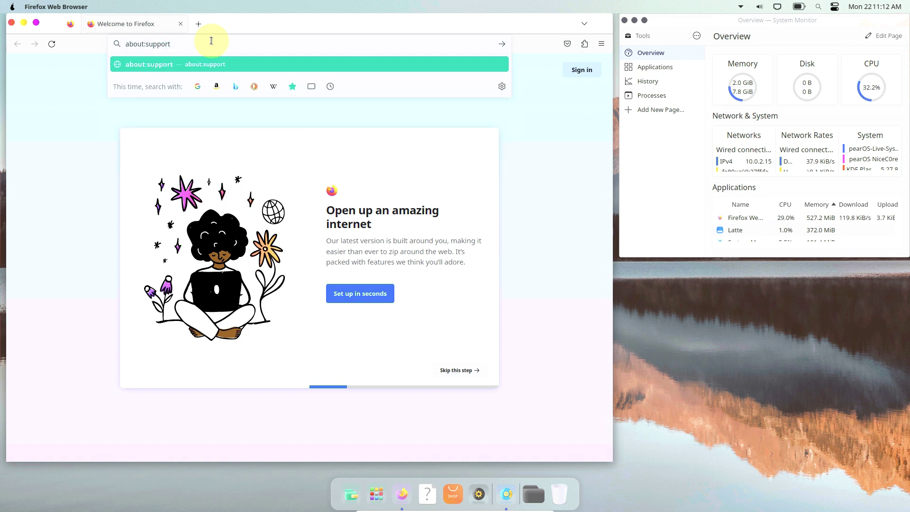
pyautogui.press('Return')
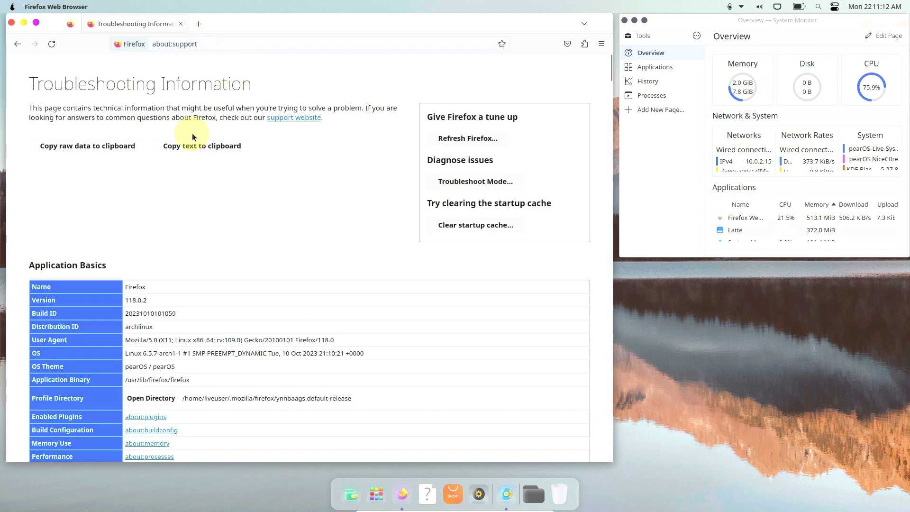
# Read through Firefox's Troubleshooting Information, including the application basics, add-ons, graphics, media and localization sections, and return to its beginning
pyautogui.scroll(-5, 192, 137)
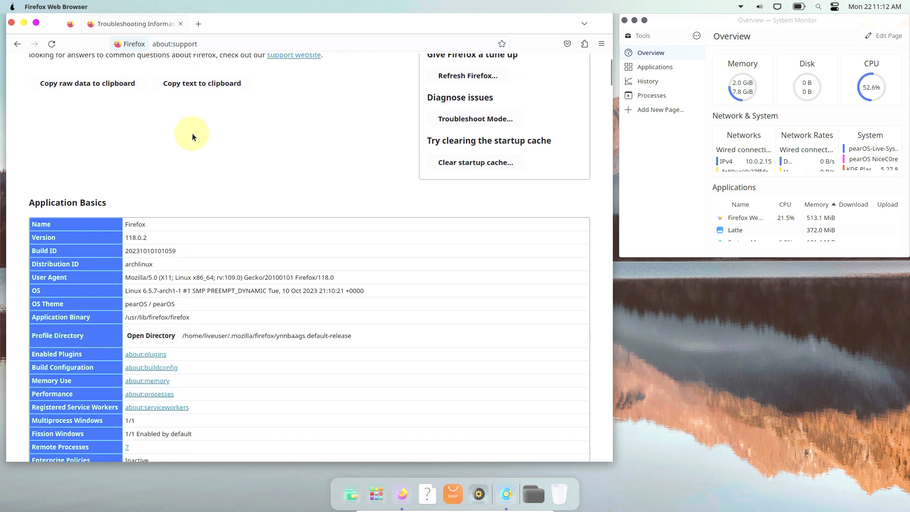
pyautogui.scroll(1, 211, 210)
pyautogui.scroll(-7, 212, 207)
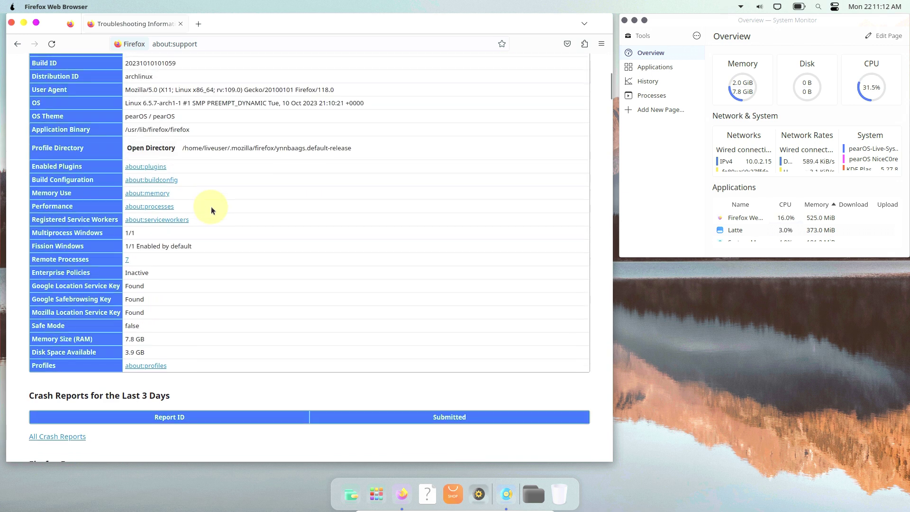
pyautogui.scroll(-13, 211, 207)
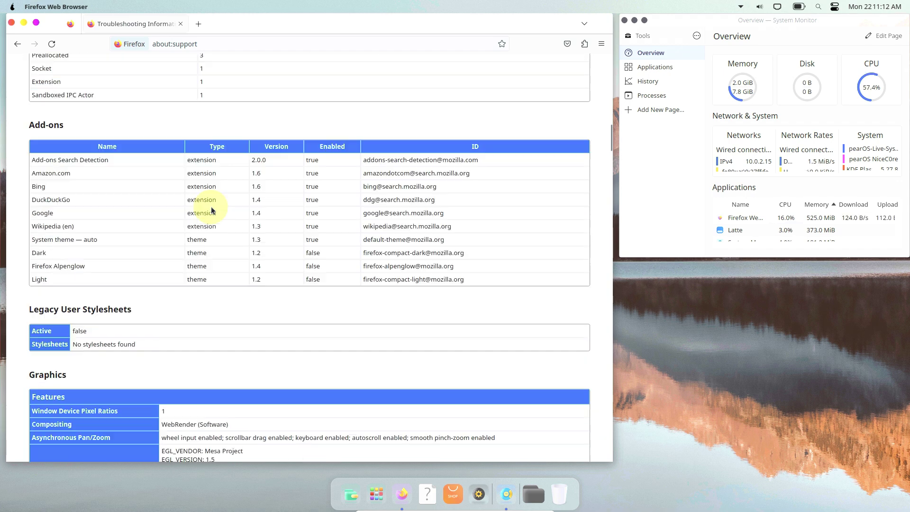
pyautogui.scroll(-20, 211, 206)
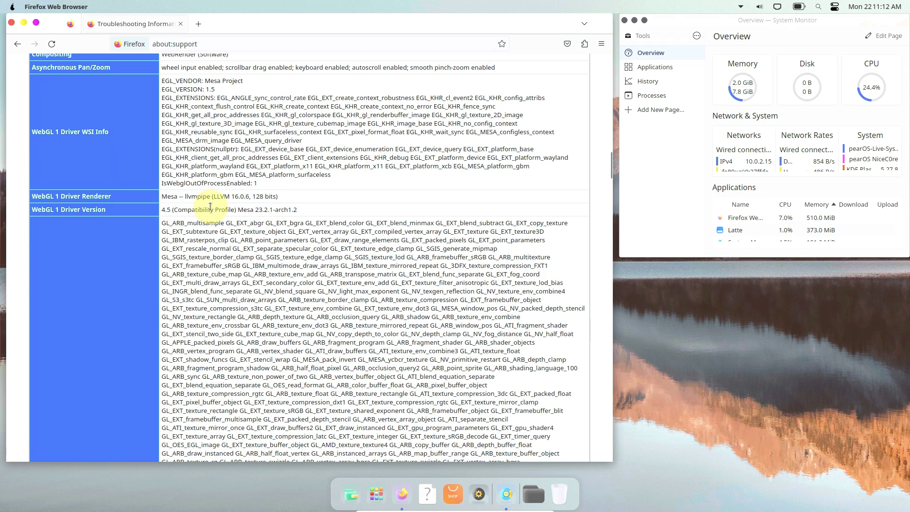
pyautogui.scroll(-15, 211, 207)
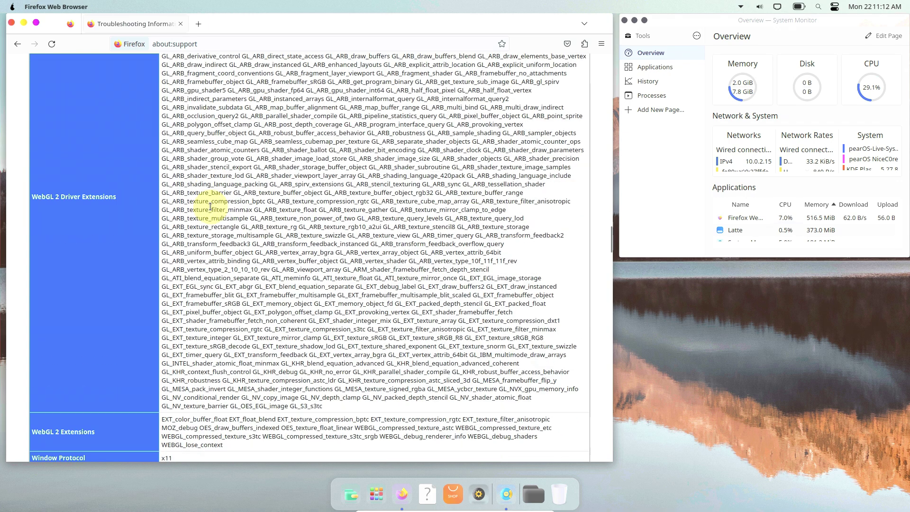
pyautogui.scroll(-20, 210, 207)
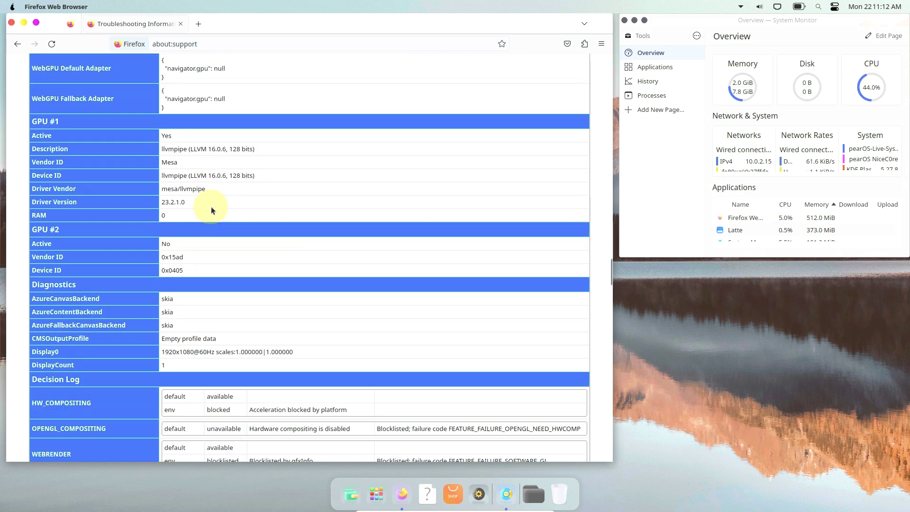
pyautogui.scroll(-15, 210, 206)
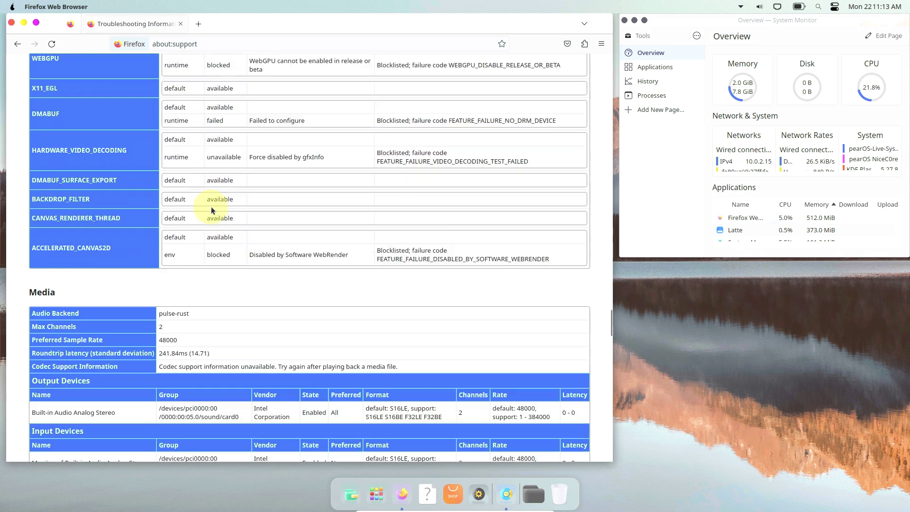
pyautogui.scroll(-20, 211, 211)
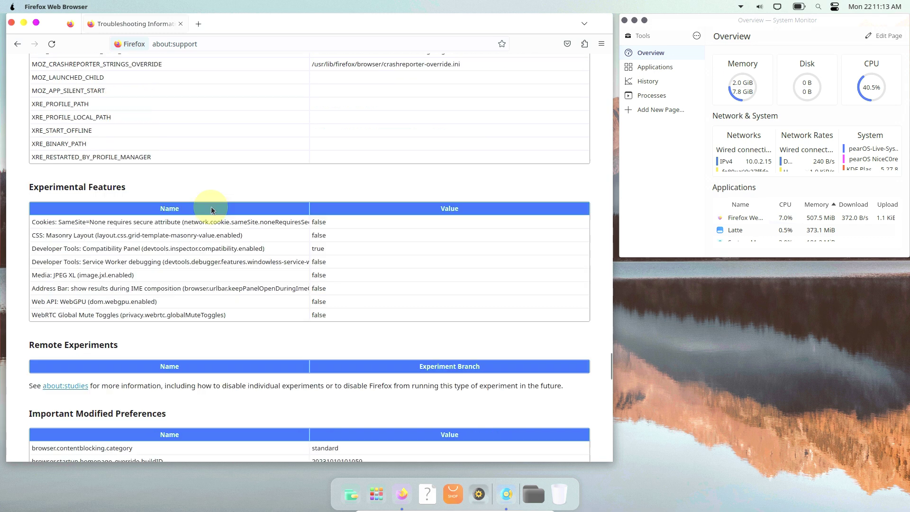
pyautogui.scroll(-12, 211, 210)
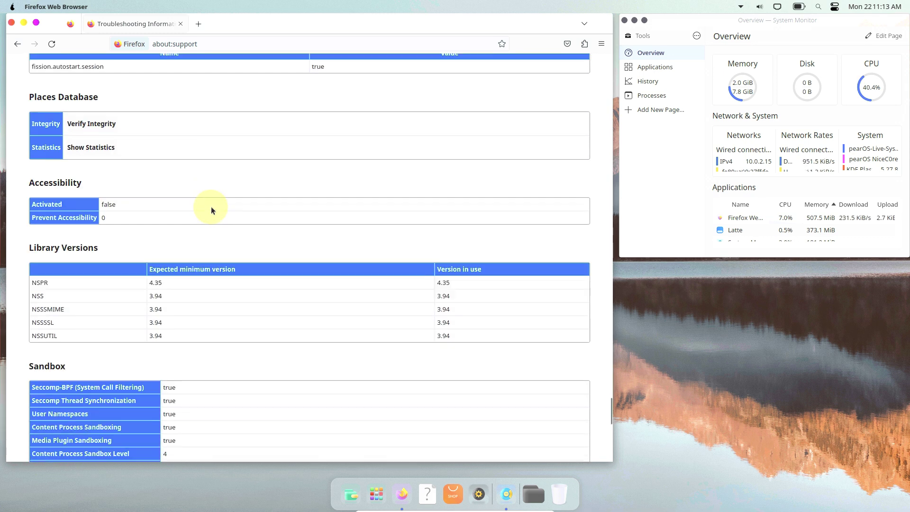
pyautogui.scroll(-10, 211, 210)
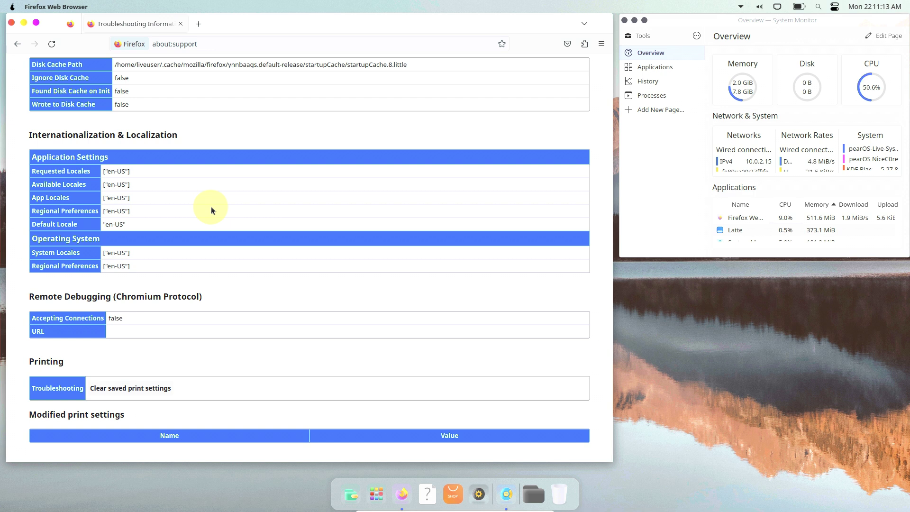
pyautogui.scroll(1, 212, 211)
pyautogui.scroll(-1, 212, 210)
pyautogui.scroll(8, 212, 210)
pyautogui.scroll(15, 211, 210)
pyautogui.scroll(15, 212, 211)
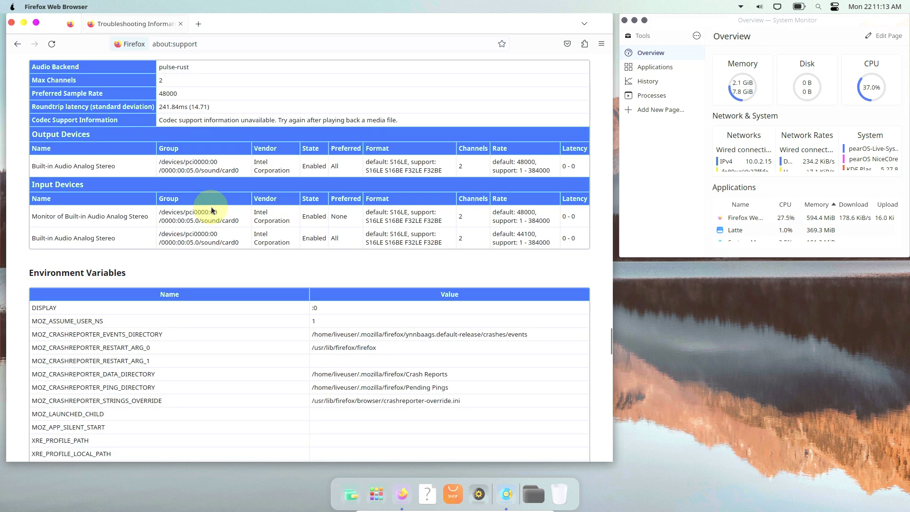
pyautogui.scroll(15, 211, 210)
pyautogui.scroll(10, 210, 207)
pyautogui.scroll(15, 212, 210)
pyautogui.scroll(15, 211, 210)
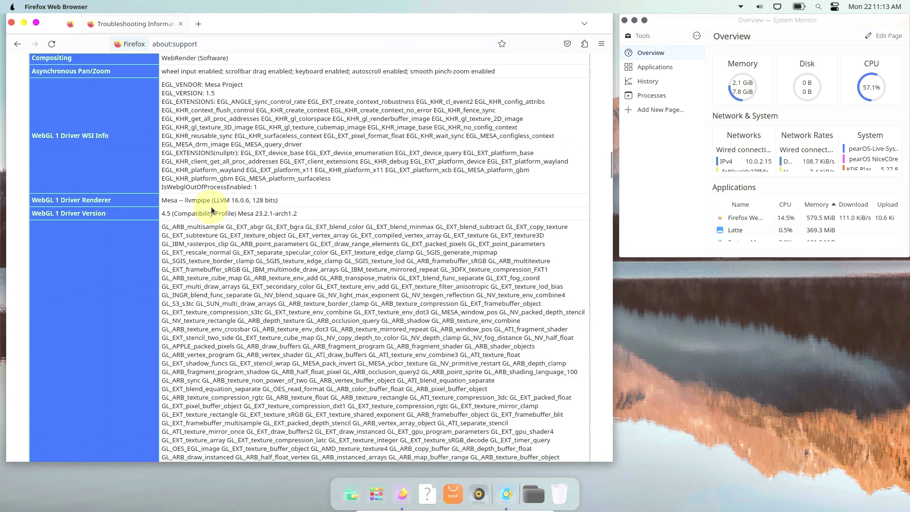
pyautogui.scroll(12, 211, 210)
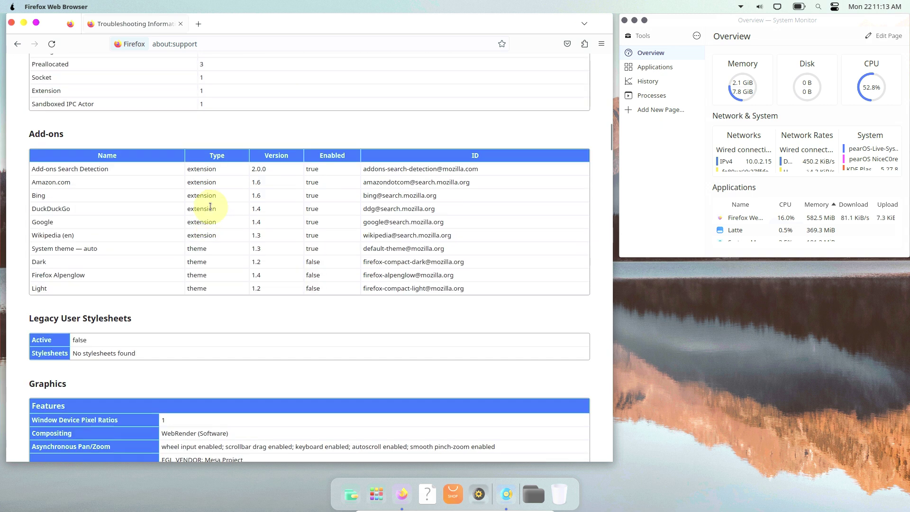
pyautogui.scroll(15, 210, 207)
pyautogui.scroll(4, 211, 206)
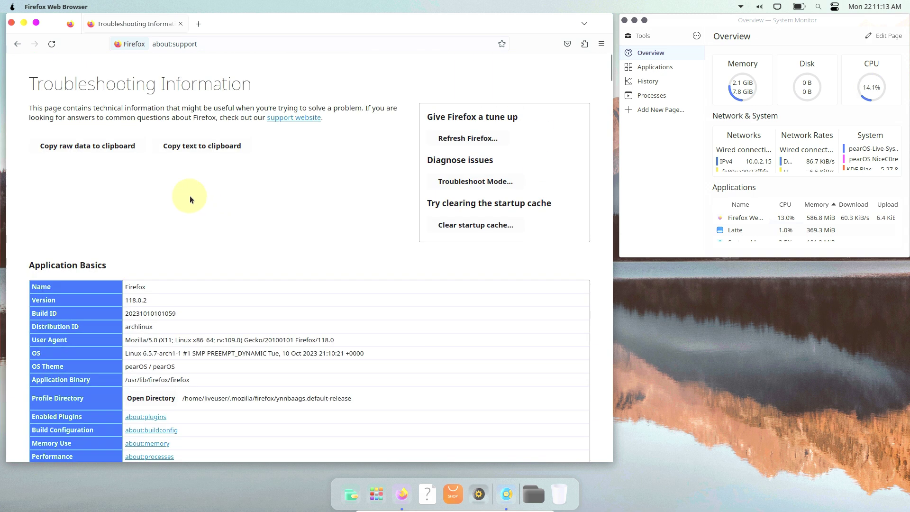
# Search the web for "pearos" and open the pearOS official website
pyautogui.click(227, 45)
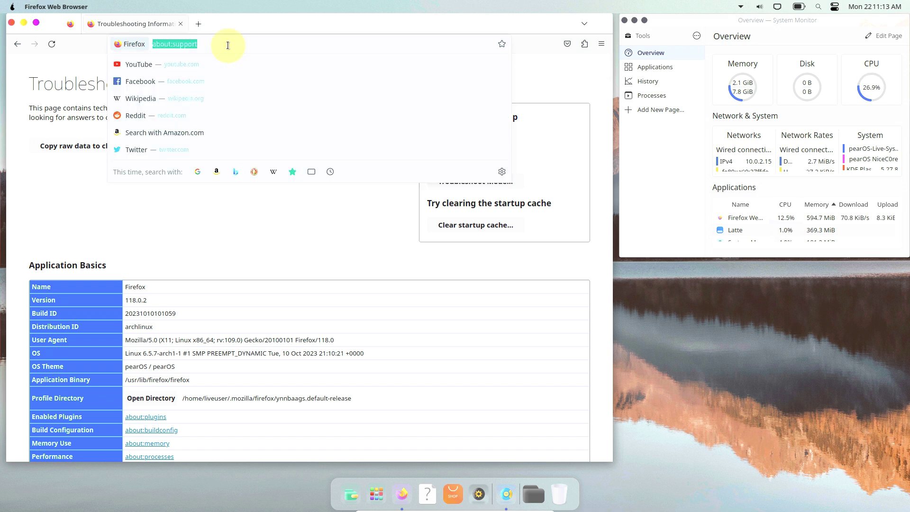
pyautogui.write('pea')
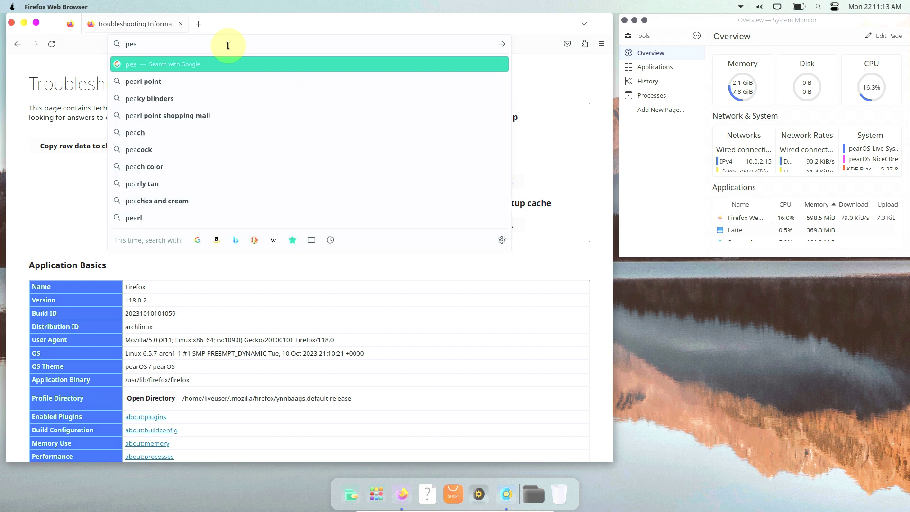
pyautogui.write('ros')
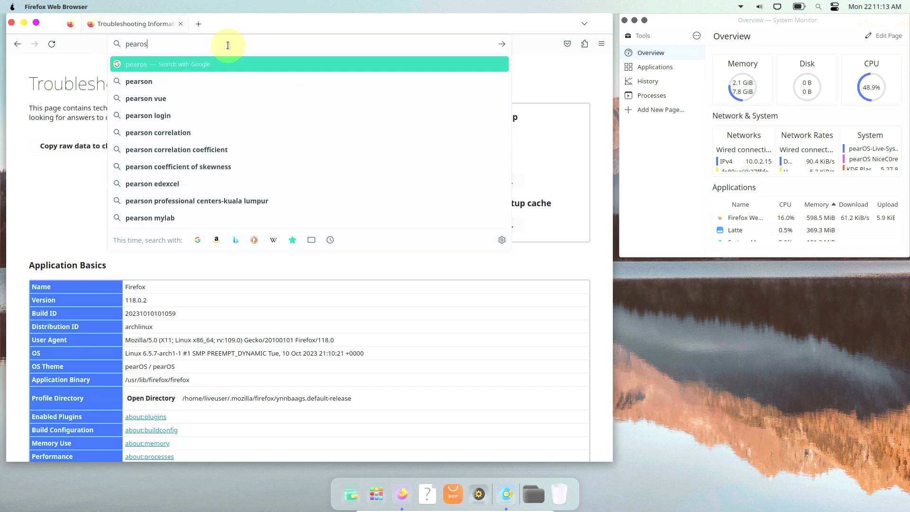
pyautogui.press('Return')
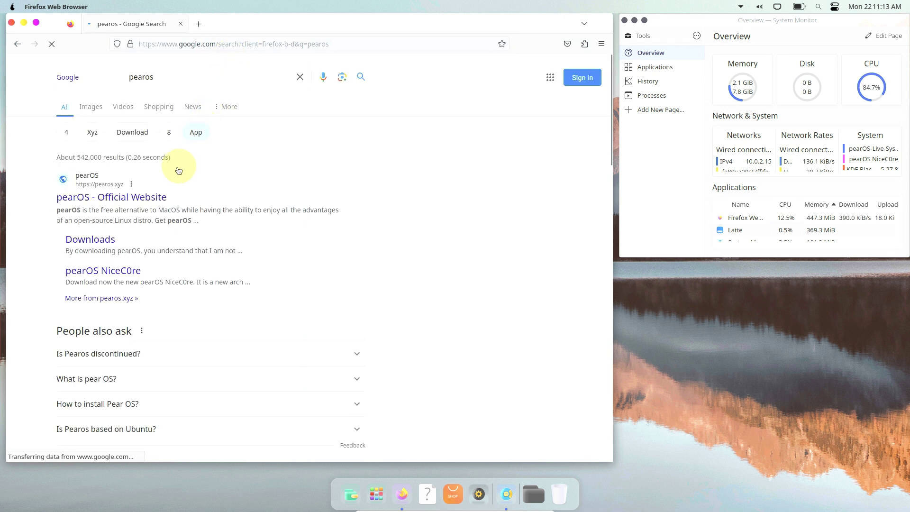
pyautogui.click(113, 203)
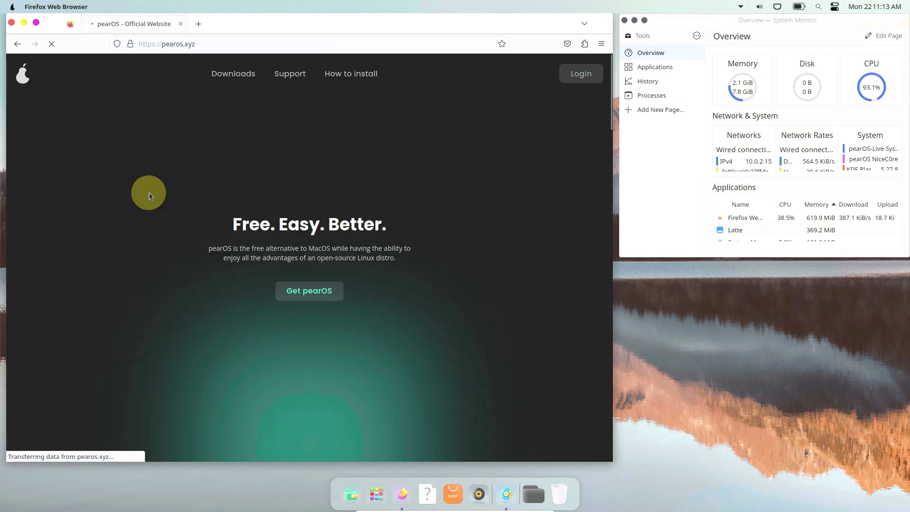
# Look through the pearOS home page, including the installer, purpose, frequently asked questions and footer sections
pyautogui.scroll(-10, 149, 192)
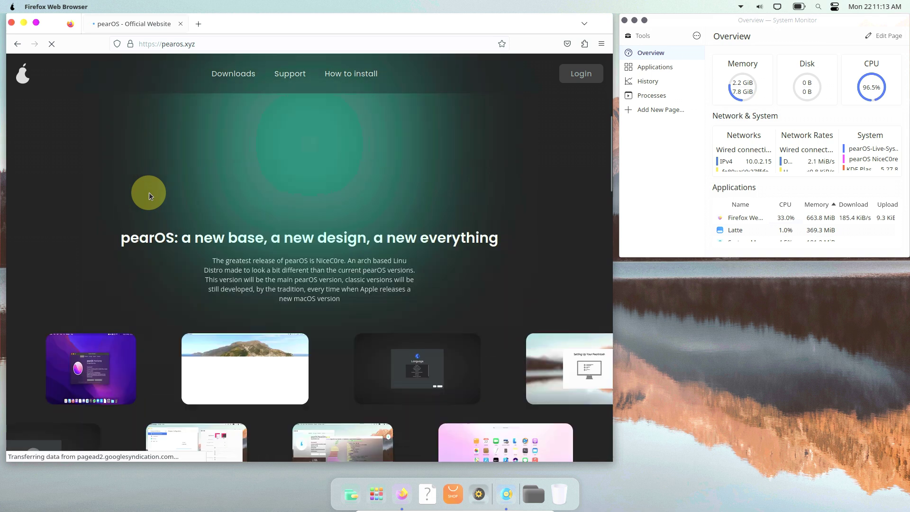
pyautogui.scroll(-6, 149, 192)
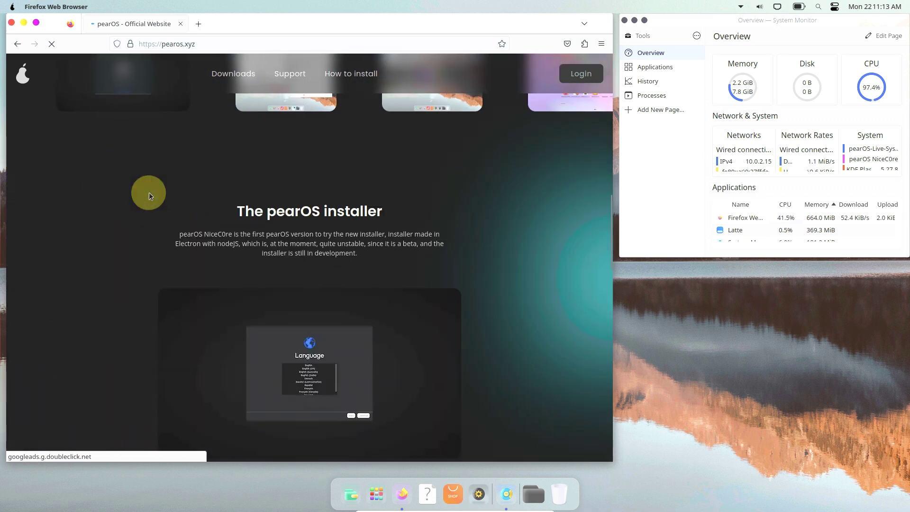
pyautogui.scroll(-8, 149, 192)
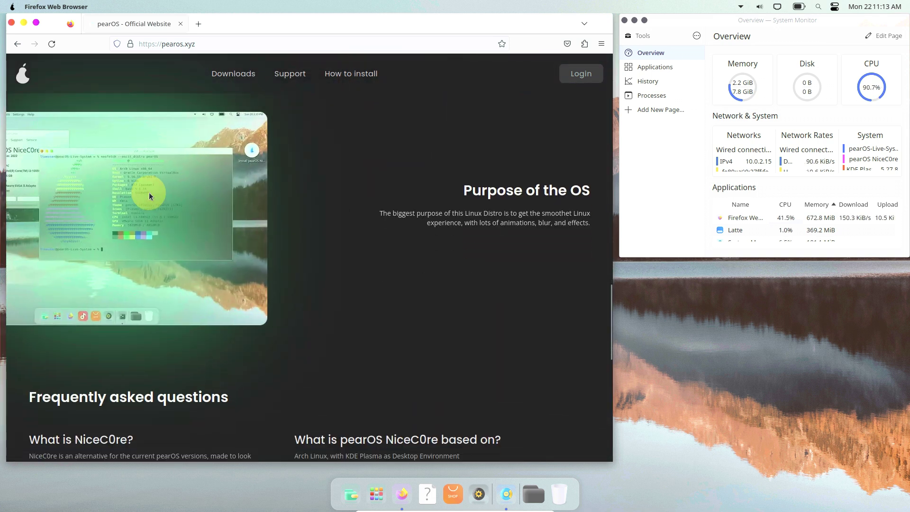
pyautogui.scroll(-8, 149, 192)
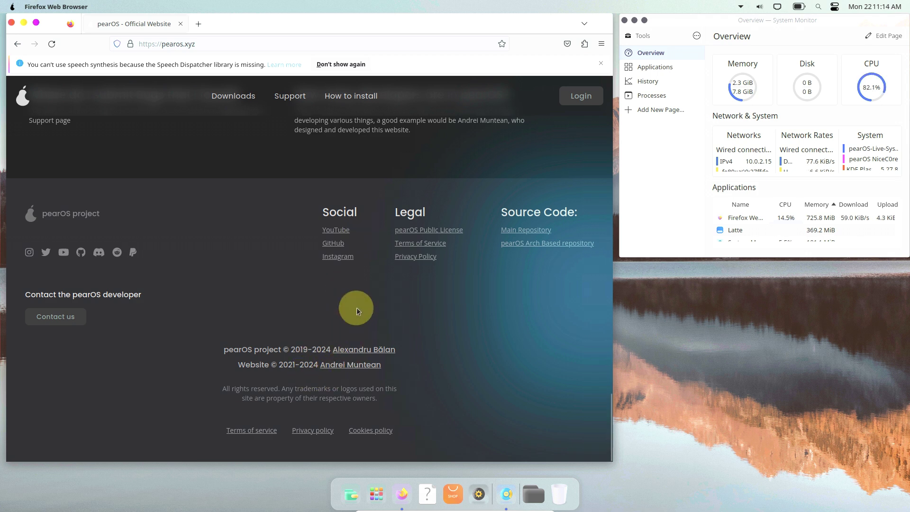
pyautogui.scroll(8, 357, 311)
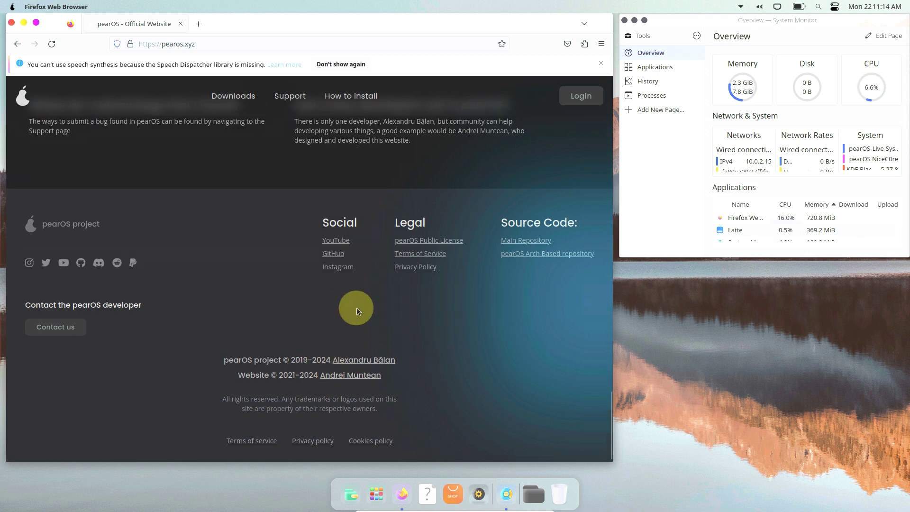
pyautogui.scroll(10, 357, 305)
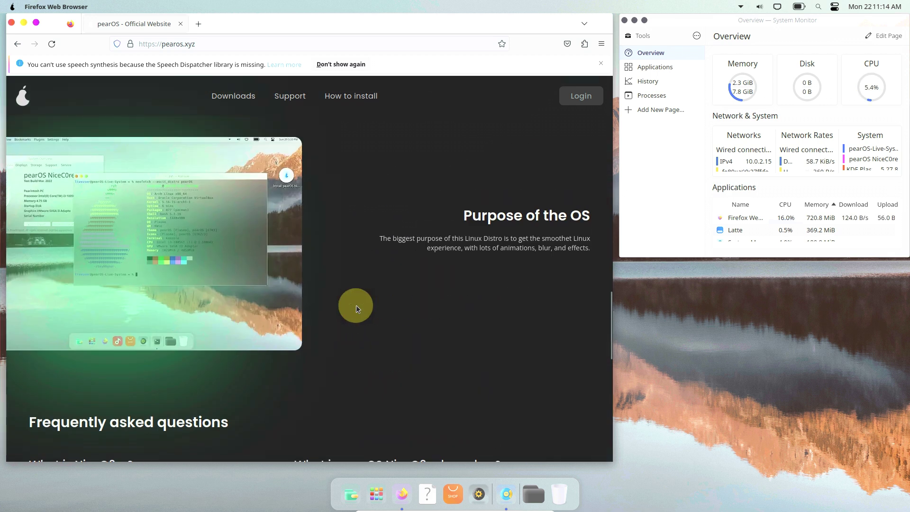
# View the site's Downloads and How to install pages, and return to Downloads
pyautogui.click(236, 97)
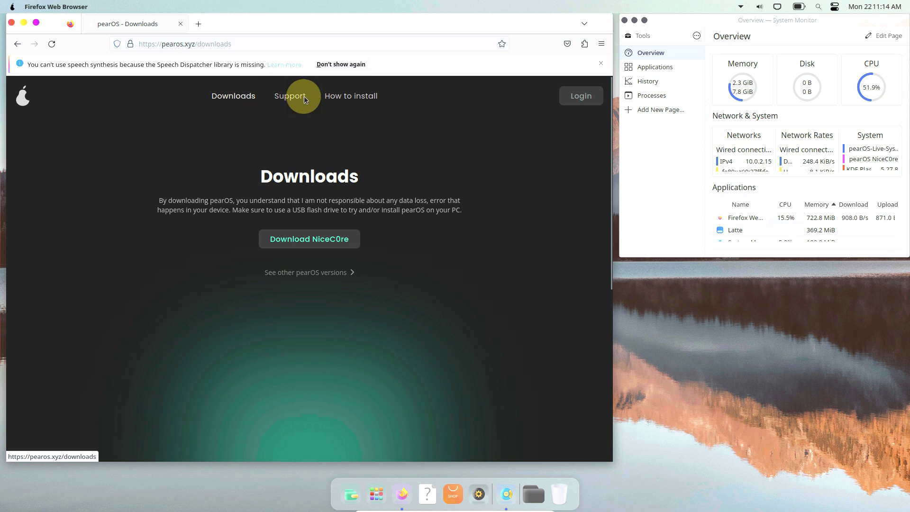
pyautogui.click(362, 95)
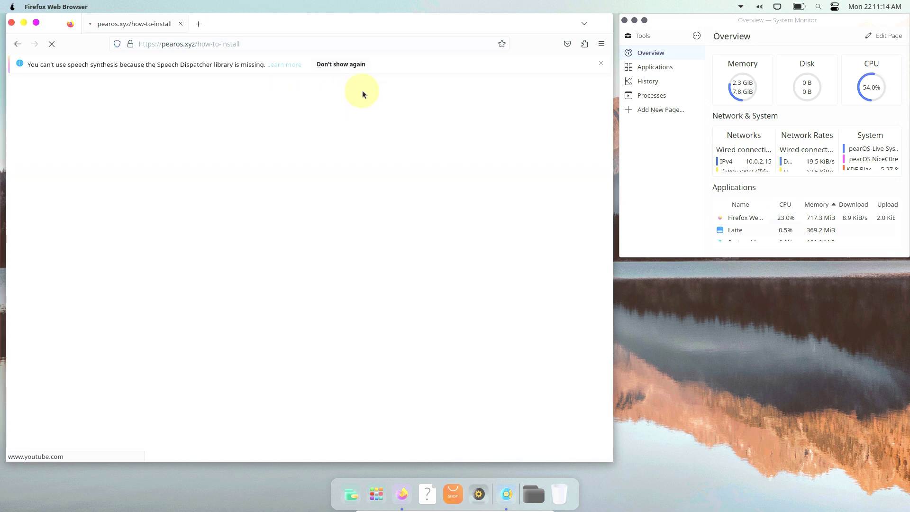
pyautogui.click(18, 47)
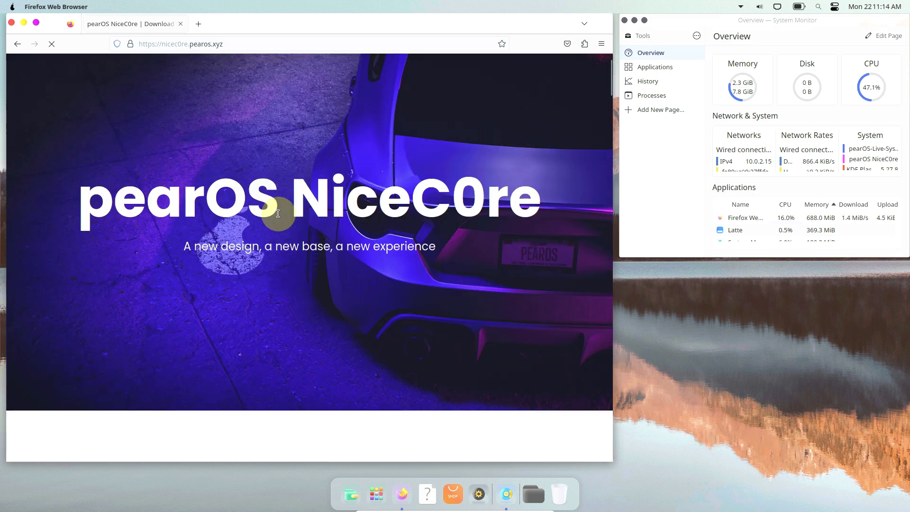
# Look over the pearOS NiceC0re page and follow its download links to the GitHub releases page
pyautogui.scroll(-8, 279, 213)
pyautogui.scroll(-5, 279, 213)
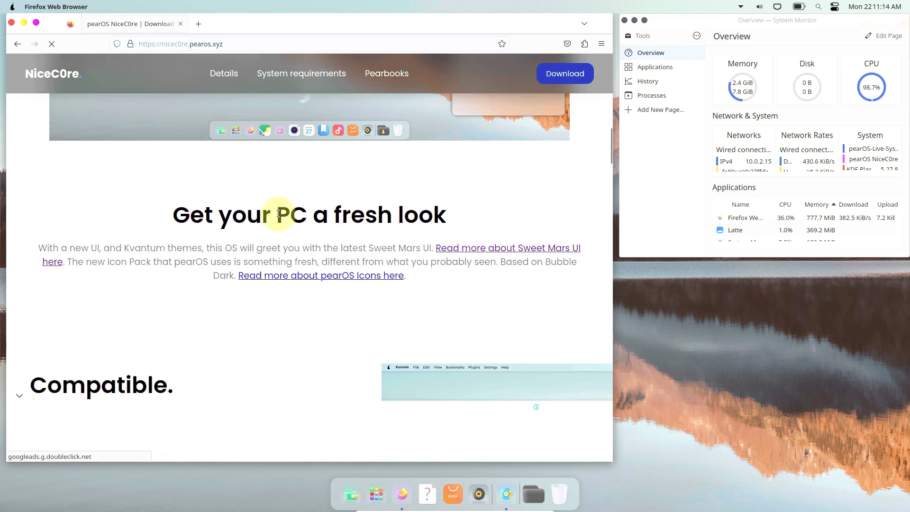
pyautogui.scroll(-4, 278, 213)
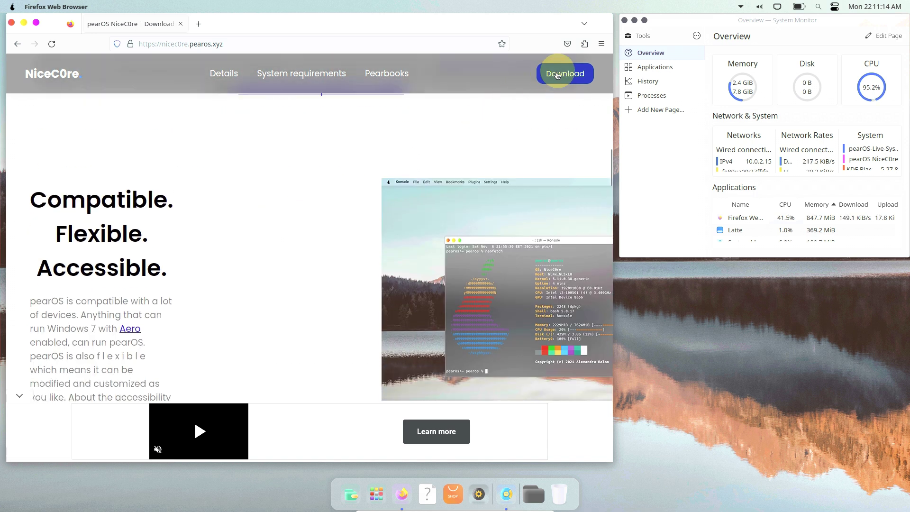
pyautogui.click(557, 75)
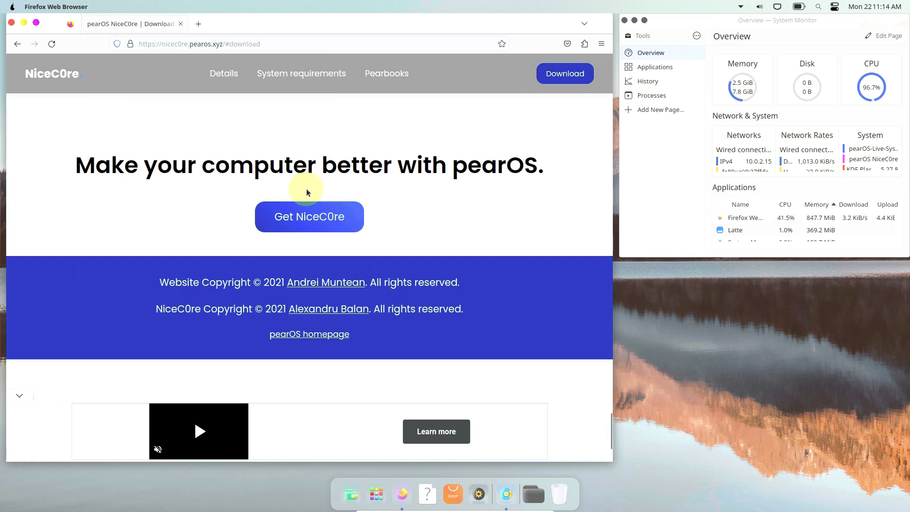
pyautogui.click(301, 212)
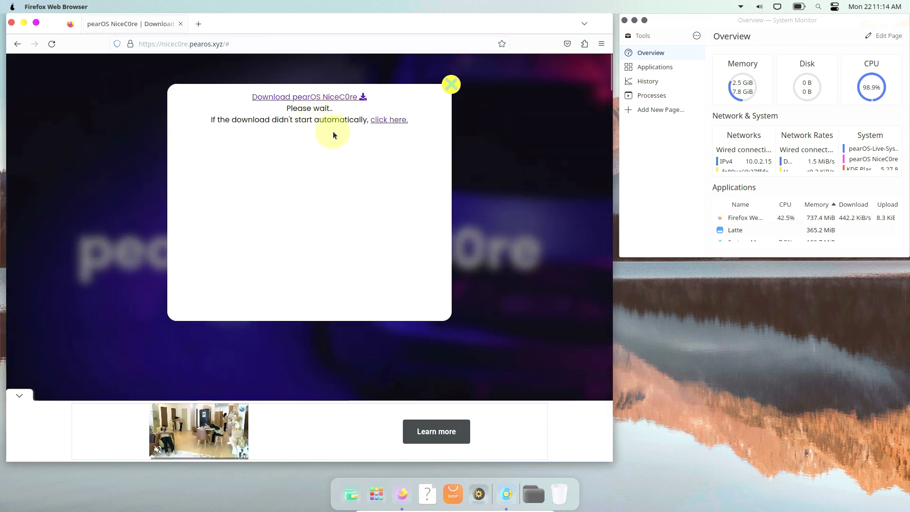
pyautogui.click(349, 98)
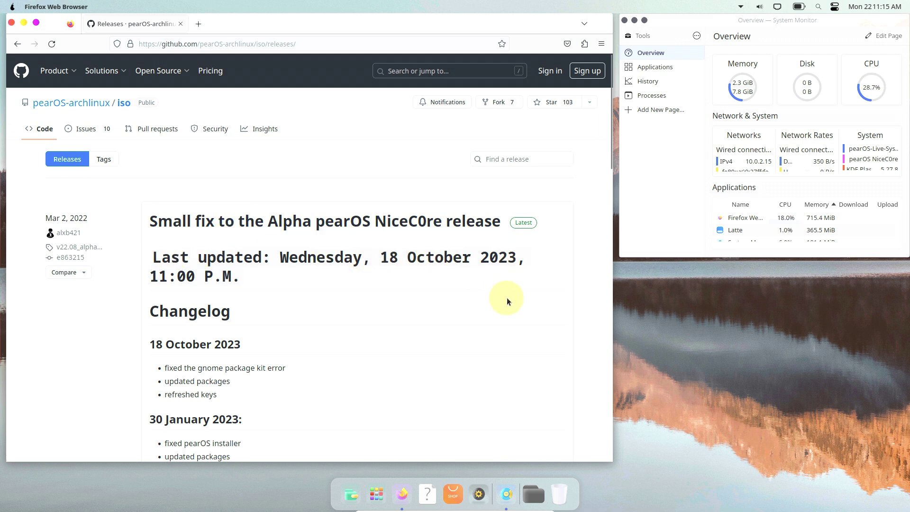
# Read the latest NiceC0re release's changelog, notes and roadmap down to its assets
pyautogui.scroll(-2, 355, 275)
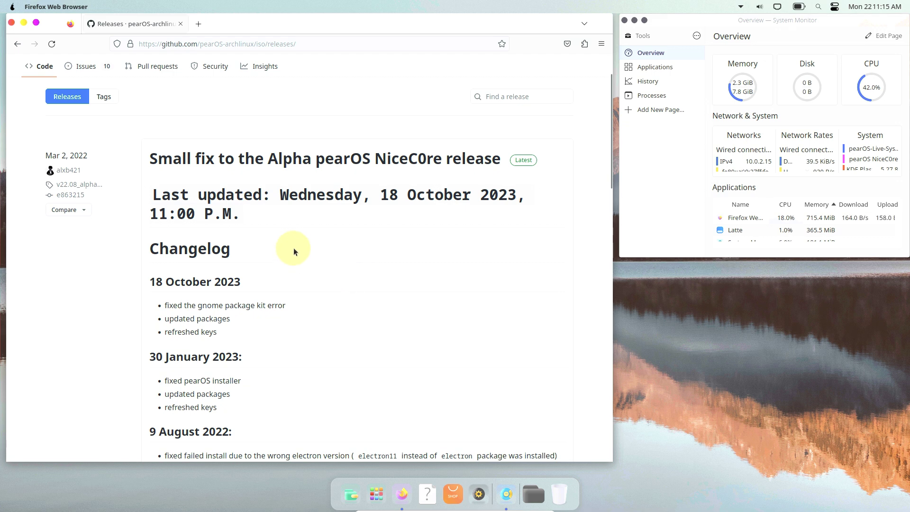
pyautogui.scroll(-10, 294, 251)
pyautogui.scroll(-13, 294, 250)
pyautogui.scroll(-3, 293, 247)
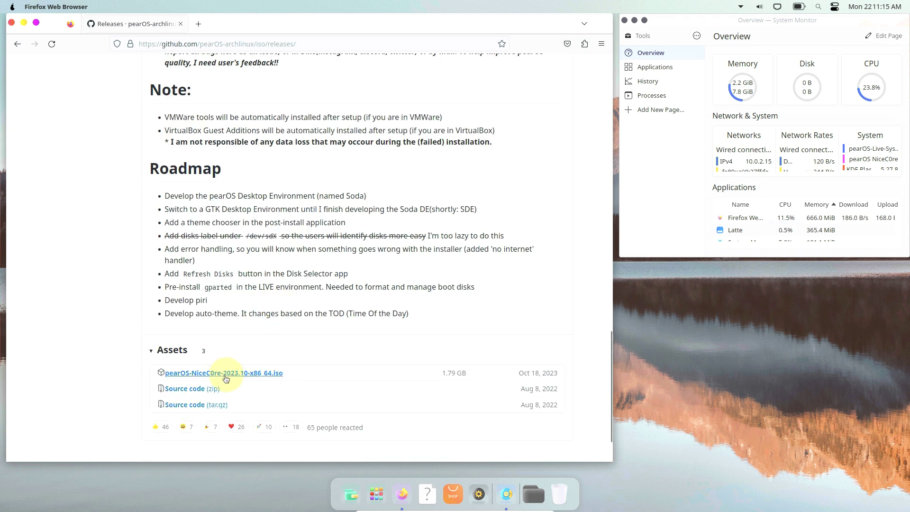
# Start downloading pearOS-NiceC0re-2023.10-x86_64.iso, cancel the download and close Firefox
pyautogui.click(226, 378)
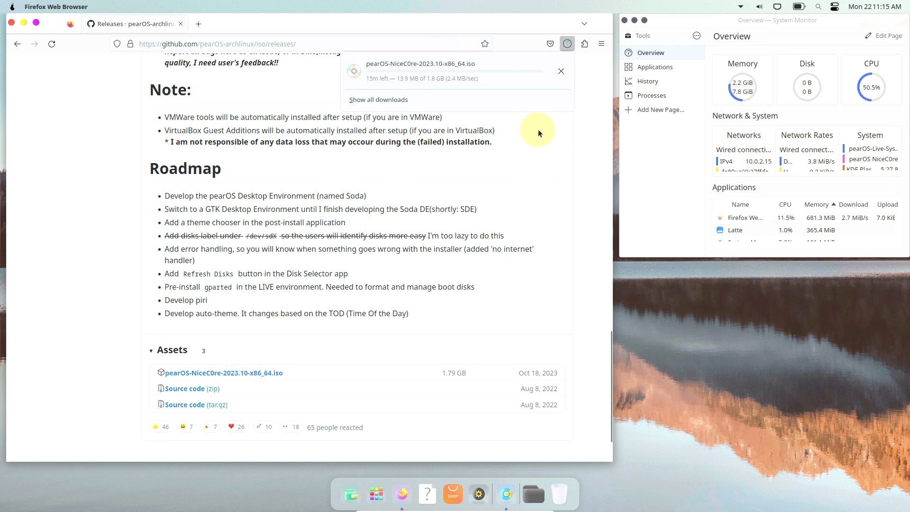
pyautogui.click(561, 71)
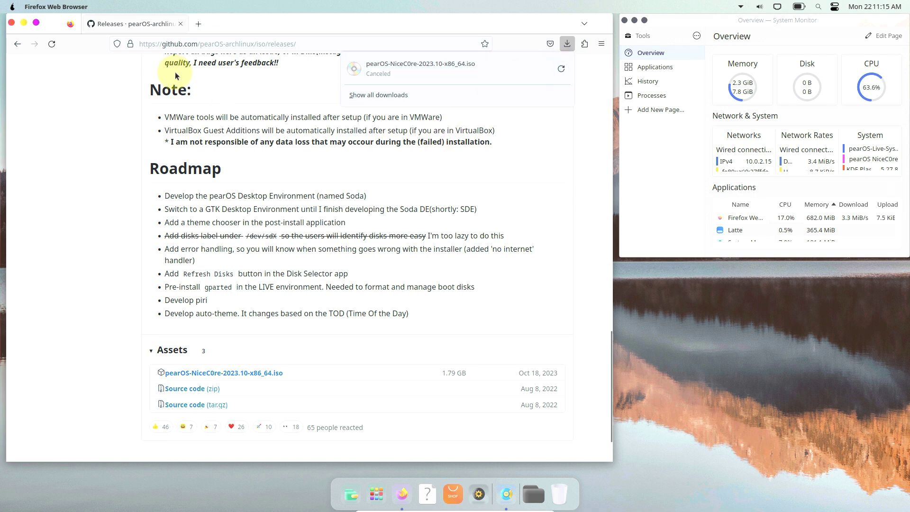
pyautogui.click(180, 24)
pyautogui.click(180, 24)
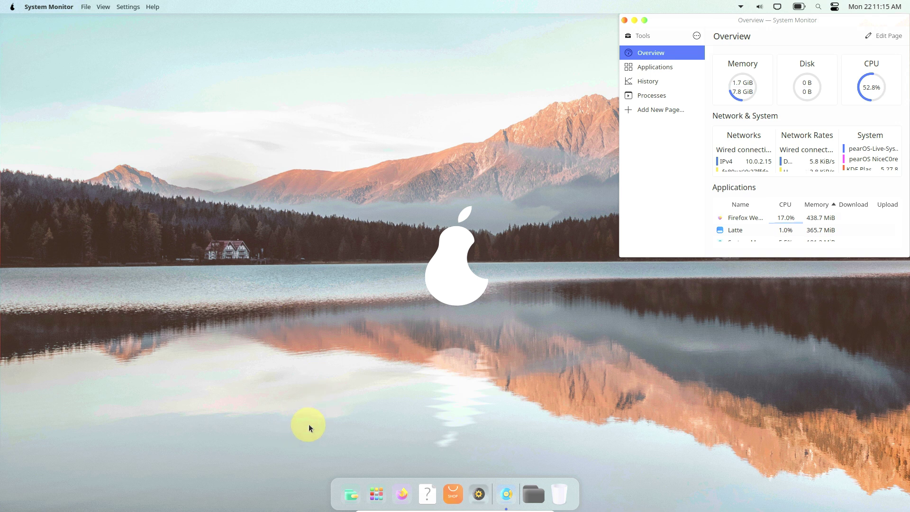
# Find the Konsole terminal through the desktop search with "kon" and launch it
pyautogui.click(819, 7)
pyautogui.write('kon')
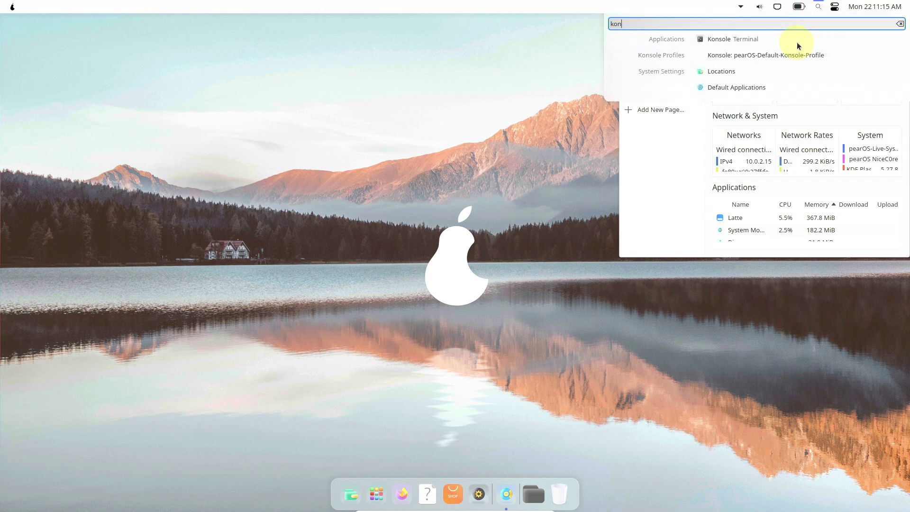
pyautogui.press('Escape')
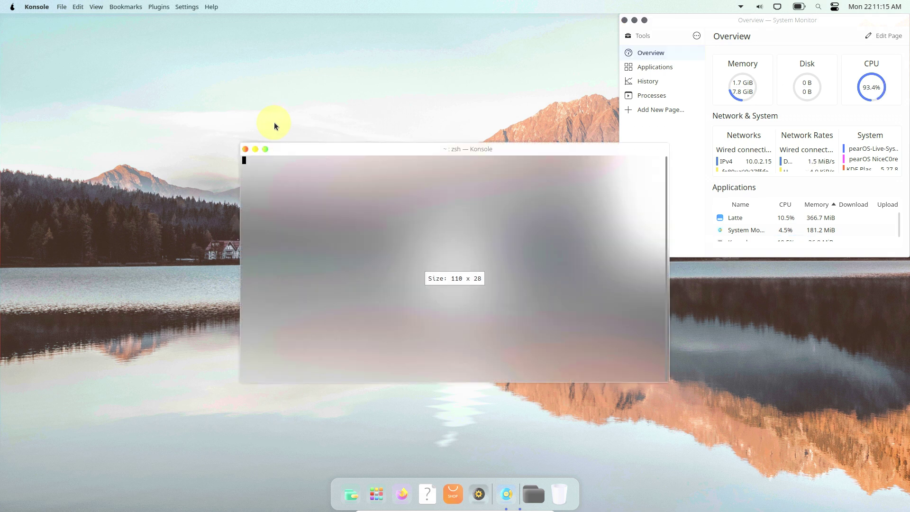
# Move the Konsole window clear of System Monitor and enlarge it to fill the space beside it
pyautogui.moveTo(290, 102); pyautogui.dragTo(187, 30)
pyautogui.moveTo(176, 22); pyautogui.dragTo(180, 18)
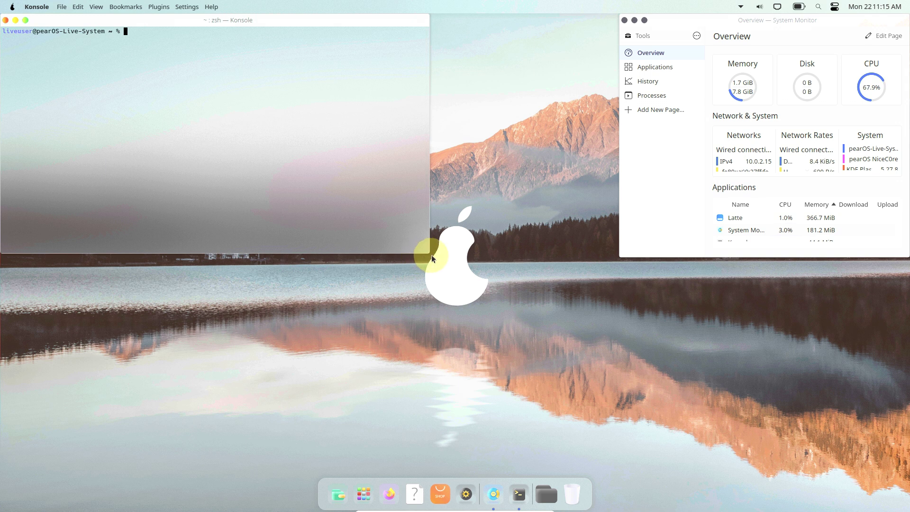
pyautogui.moveTo(502, 406); pyautogui.dragTo(604, 474)
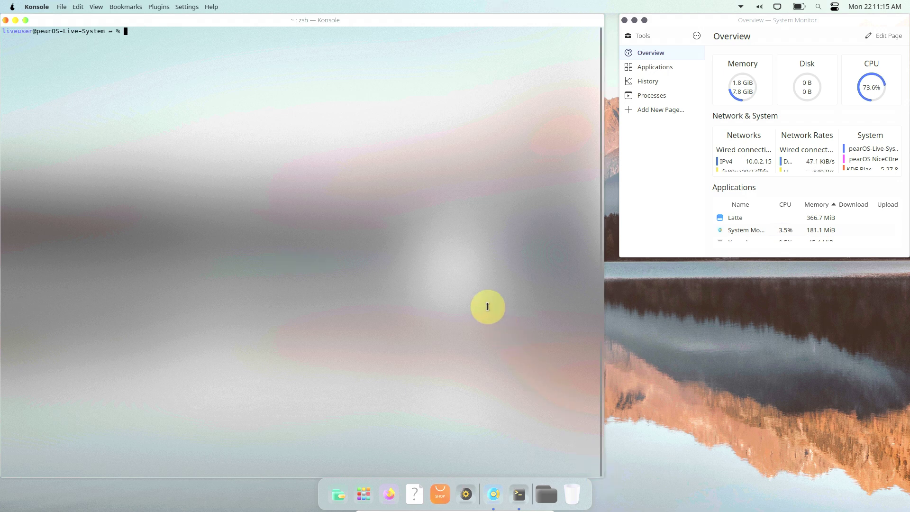
# View Konsole's version information in the About Konsole window and close it
pyautogui.click(211, 6)
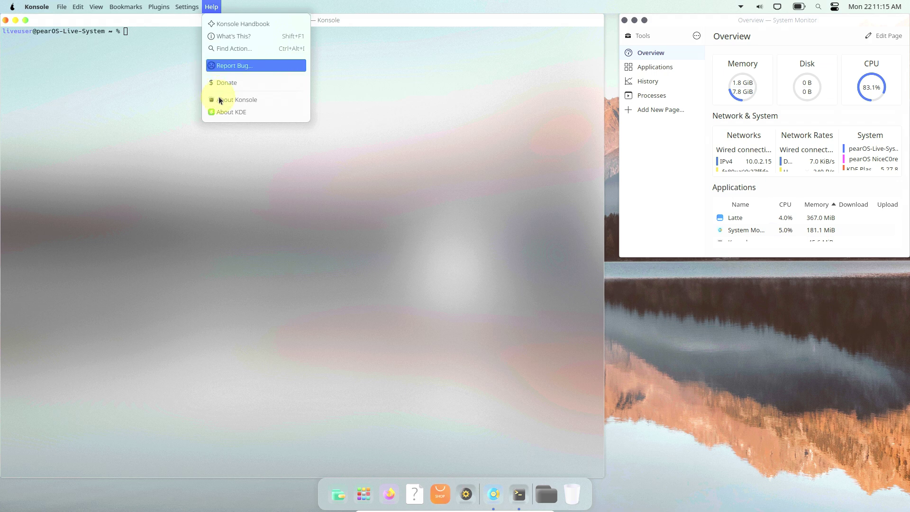
pyautogui.click(218, 97)
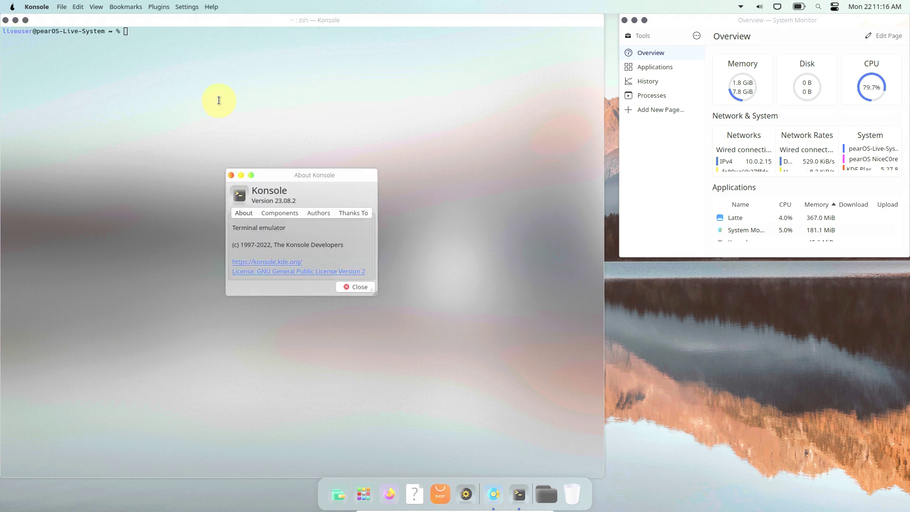
pyautogui.click(232, 176)
# Run neofetch in the terminal to show the system summary
pyautogui.write('n')
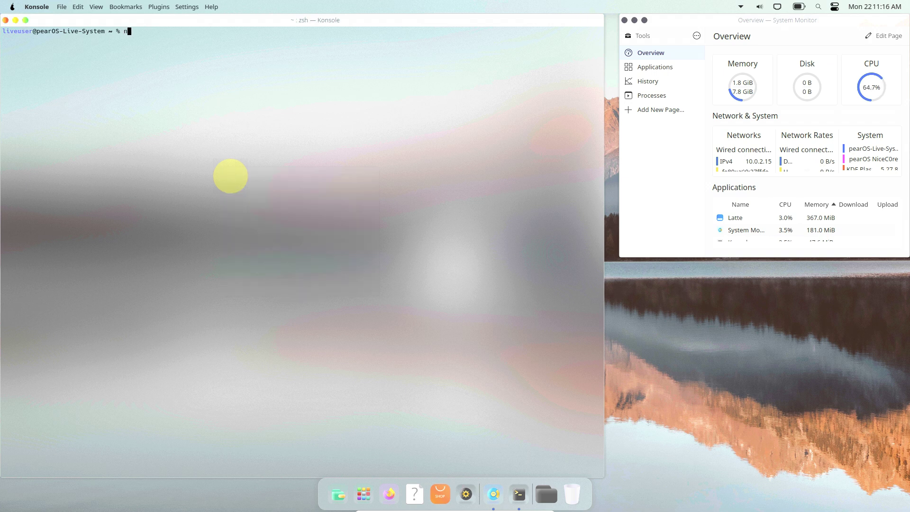
pyautogui.write('eofetch')
pyautogui.press('Return')
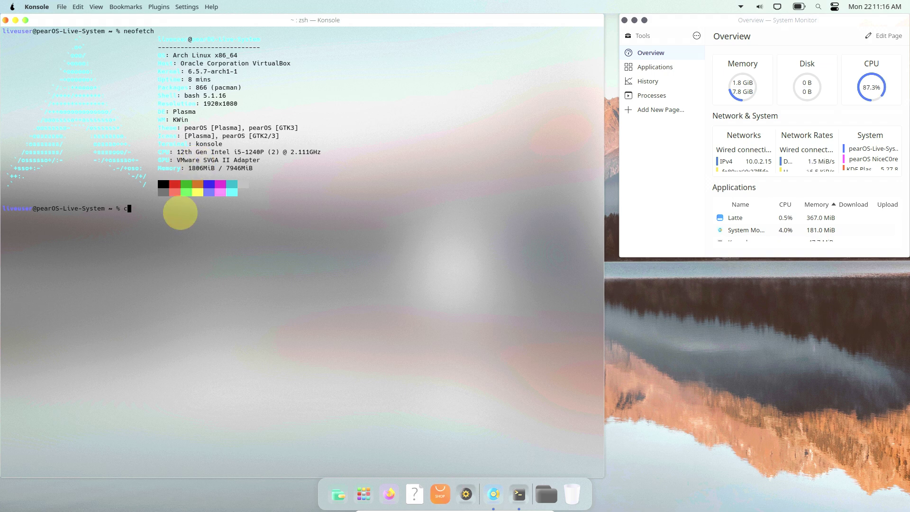
# Display the distribution's release text by running cat /etc/issue
pyautogui.write('cat /etc/isse')
pyautogui.press('BackSpace')
pyautogui.write('ue')
pyautogui.press('Return')
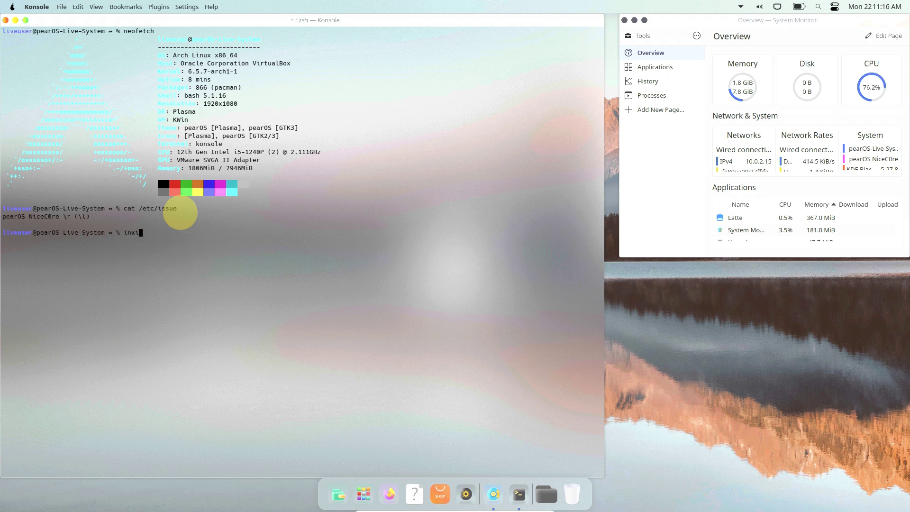
# Try to run inxi in the terminal, and close Konsole
pyautogui.press('Return')
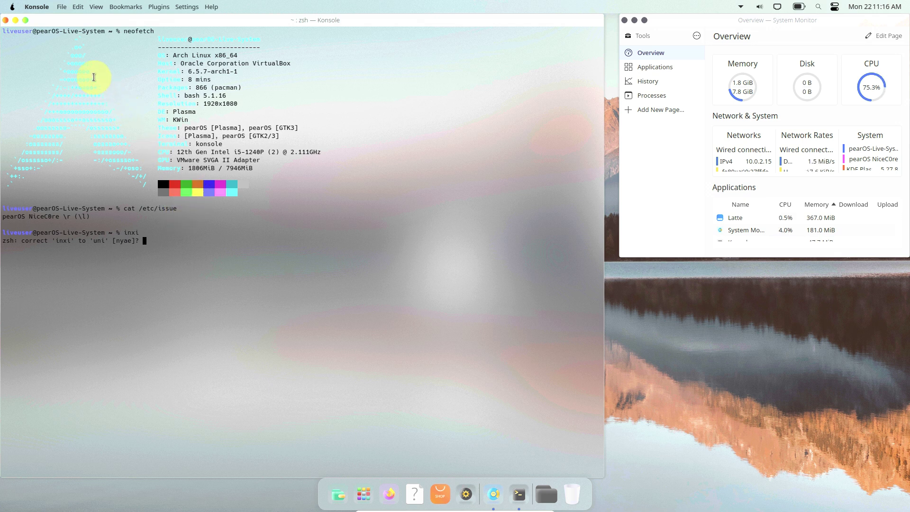
pyautogui.click(6, 20)
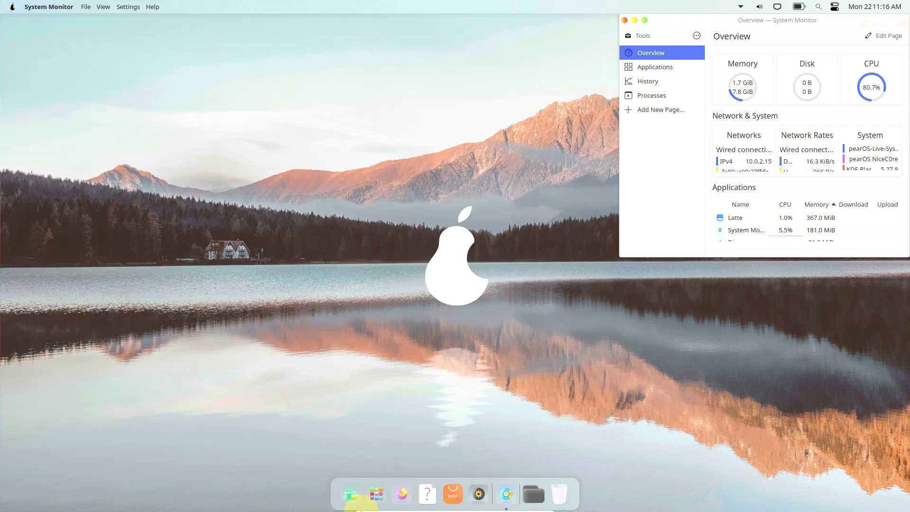
# Open the Software store from the dock and look at the Help menu while the catalog downloads
pyautogui.click(445, 491)
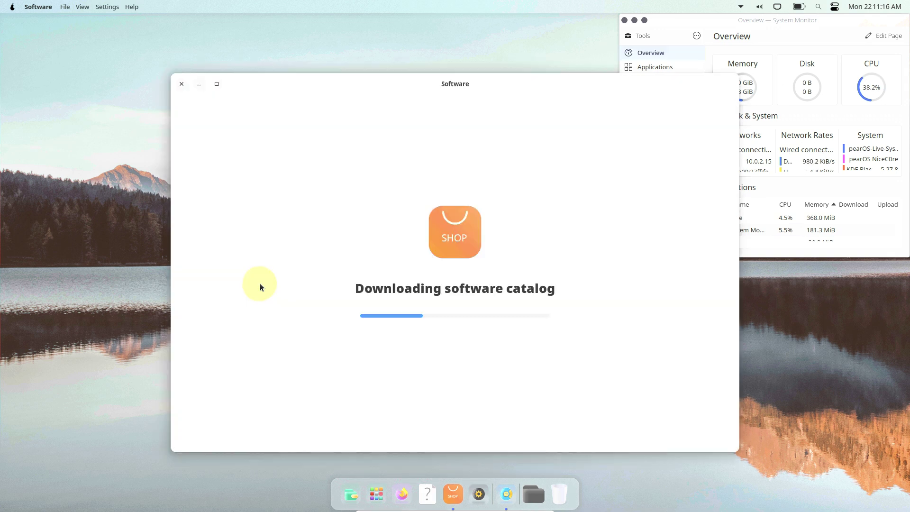
pyautogui.click(137, 10)
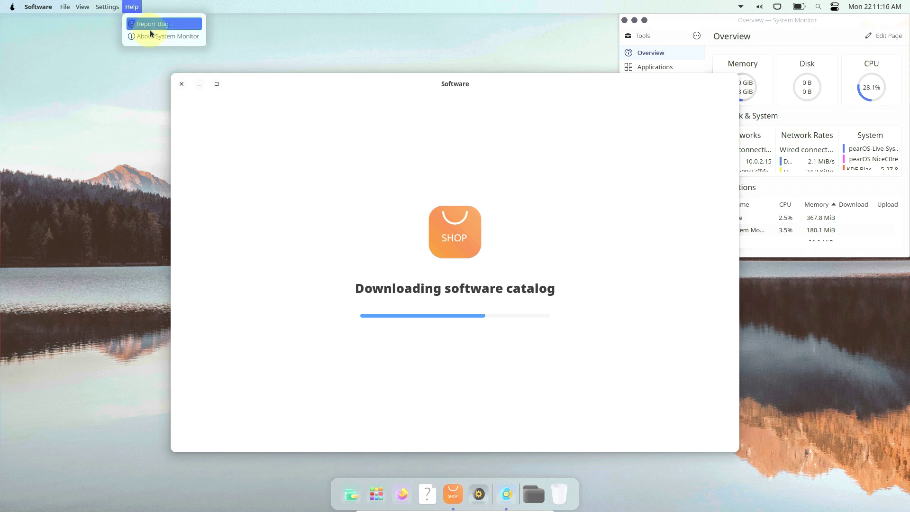
pyautogui.click(213, 153)
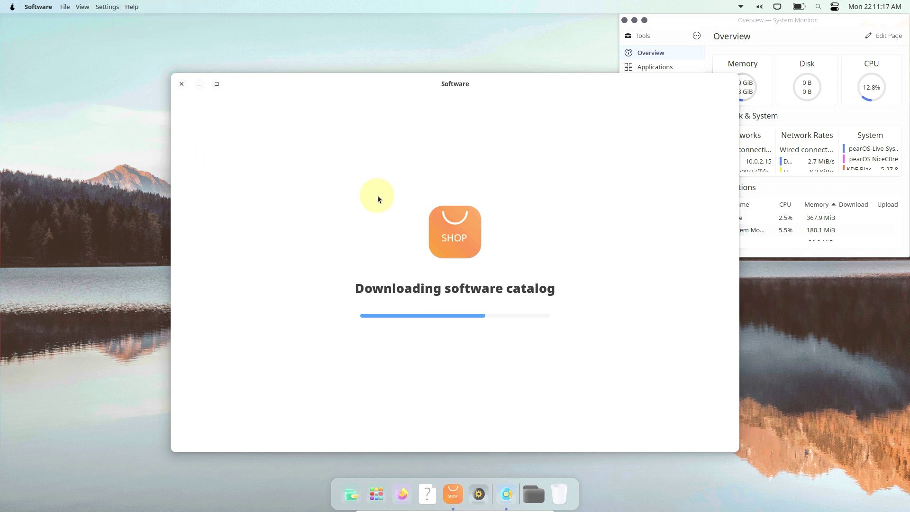
# Look at the System Tray Settings from the Status and Notifications area, and cancel the dialog
pyautogui.click(741, 6)
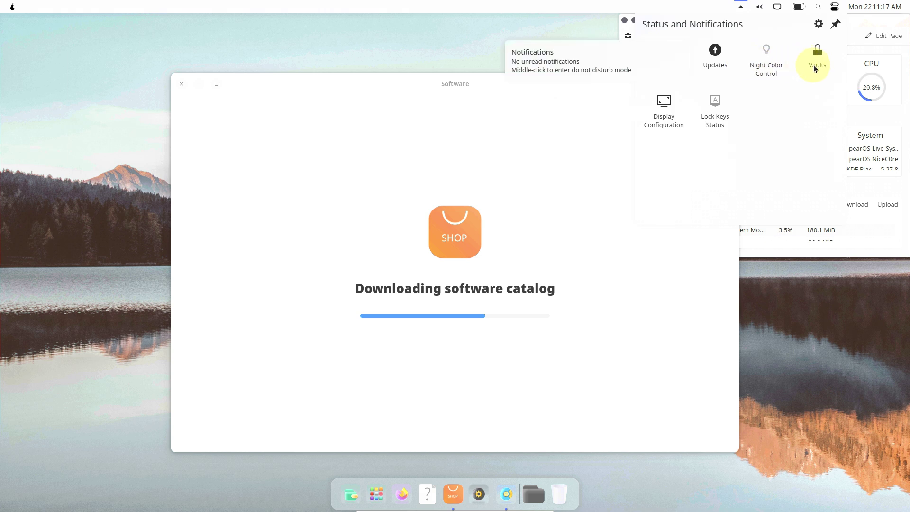
pyautogui.click(819, 26)
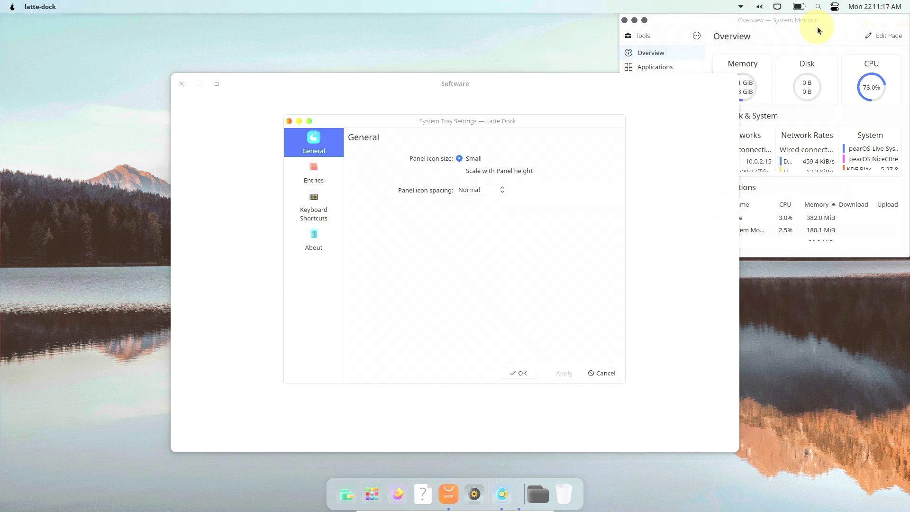
pyautogui.click(337, 230)
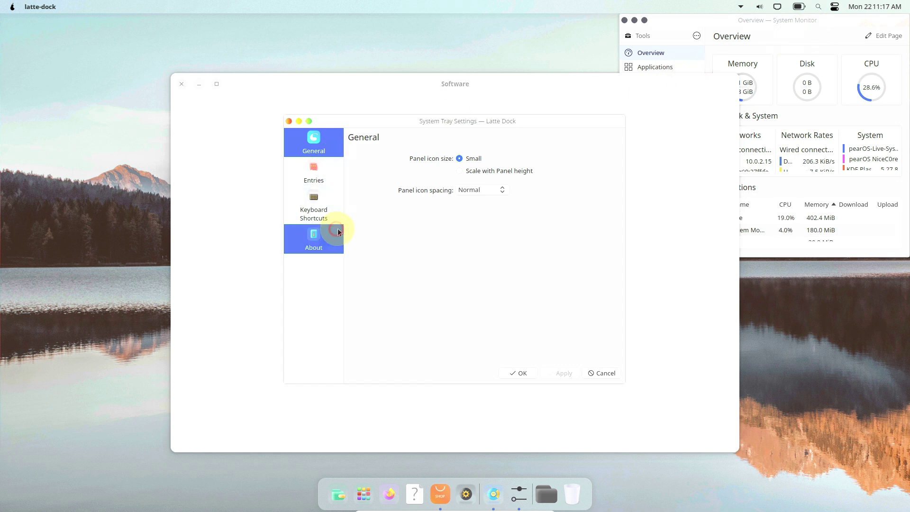
pyautogui.click(604, 372)
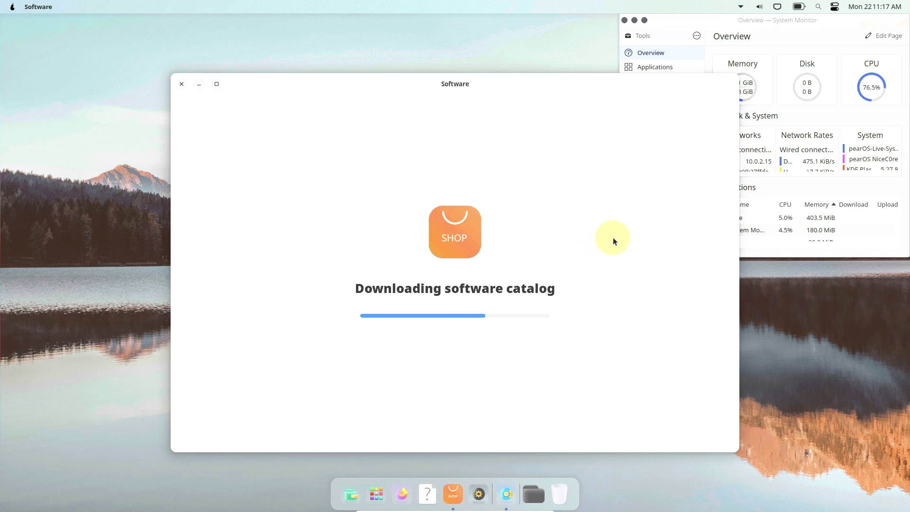
# Move the Software window clear of System Monitor, and open the Files file manager maximized
pyautogui.moveTo(563, 75); pyautogui.dragTo(437, 61)
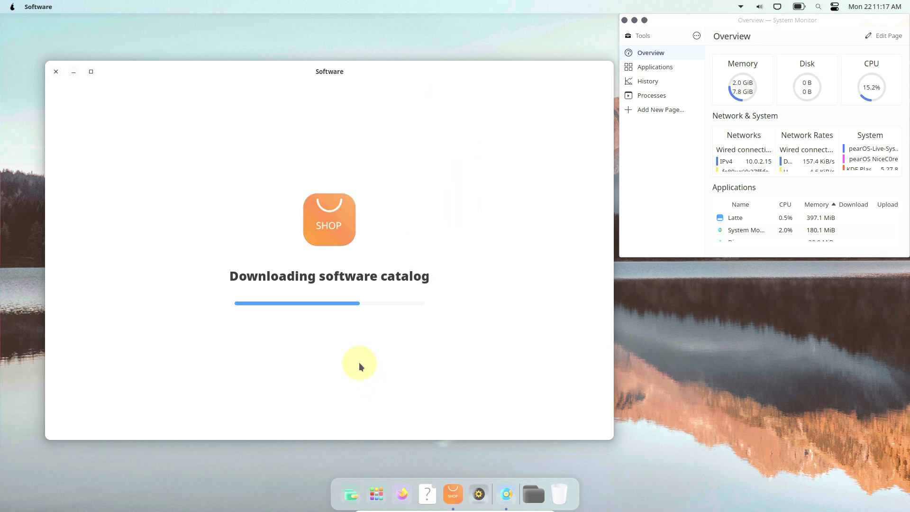
pyautogui.click(347, 500)
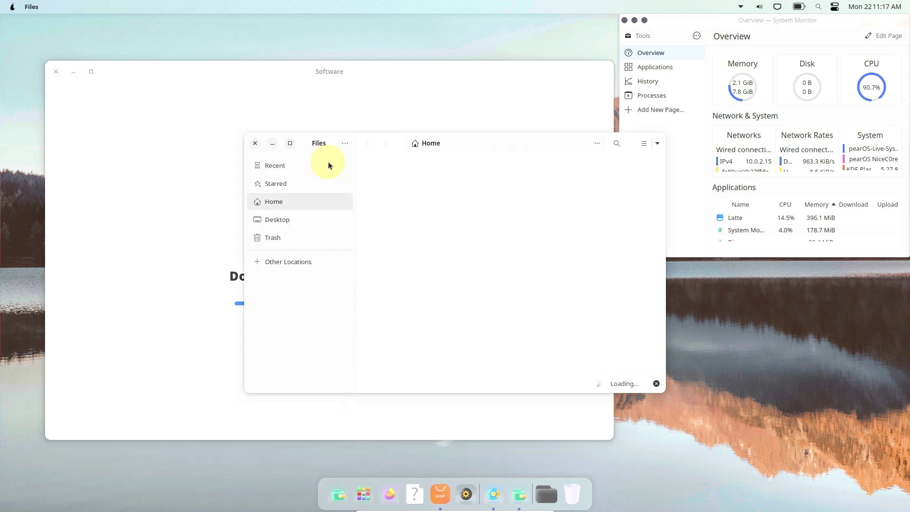
pyautogui.doubleClick(630, 147)
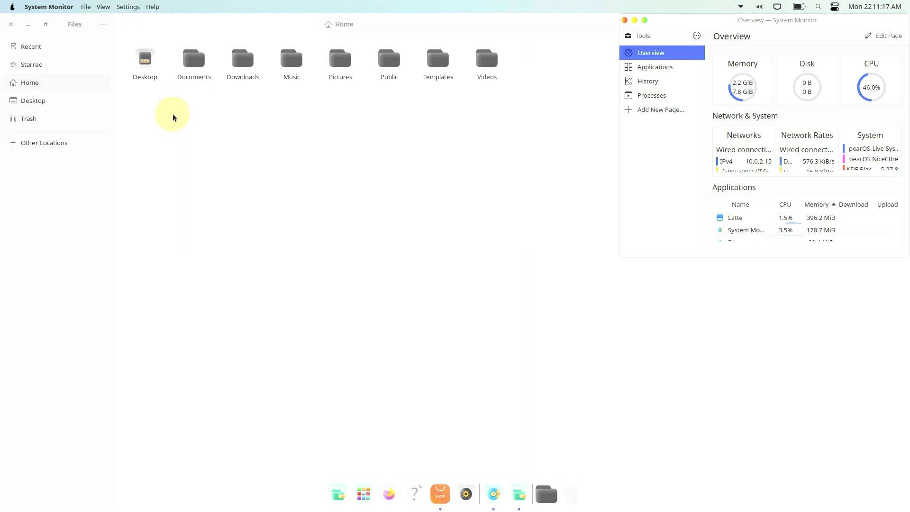
# Browse through Other Locations to the pearOS NiceC0re root, view the sys and kernel folders, and return to the root
pyautogui.click(45, 143)
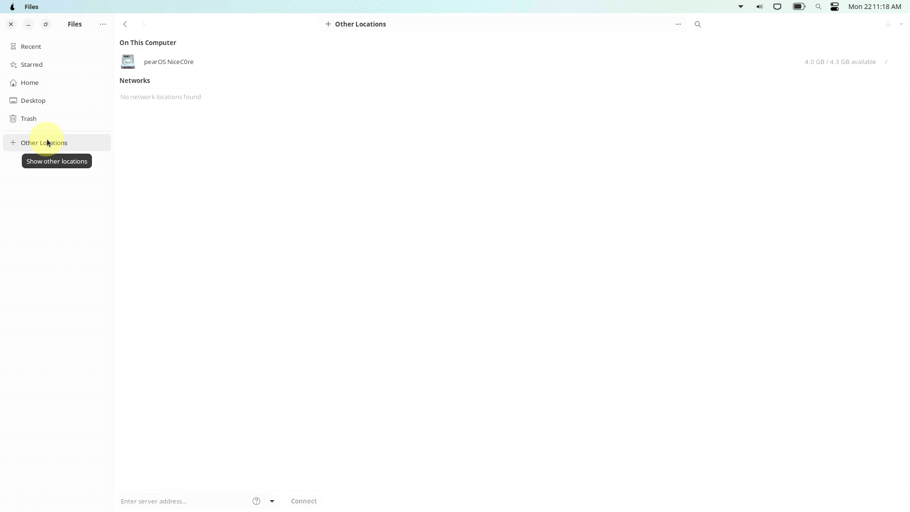
pyautogui.click(171, 66)
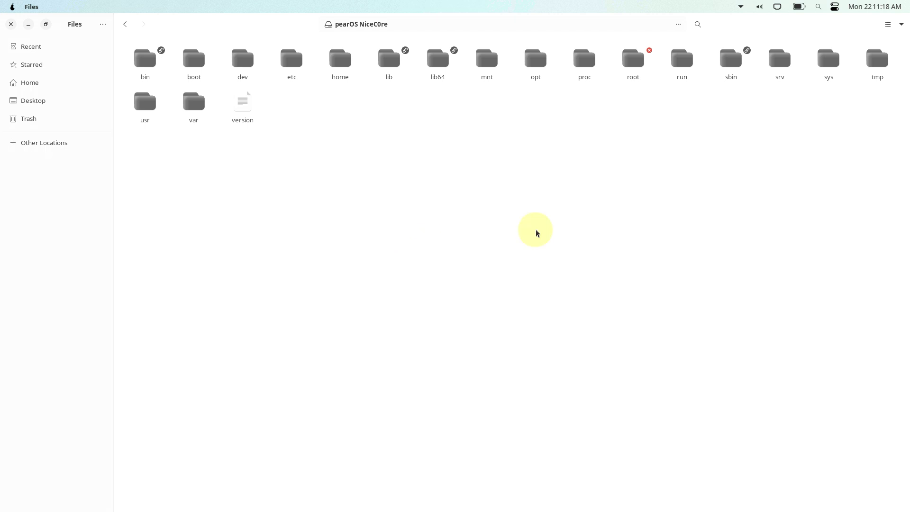
pyautogui.click(828, 73)
pyautogui.doubleClick(828, 73)
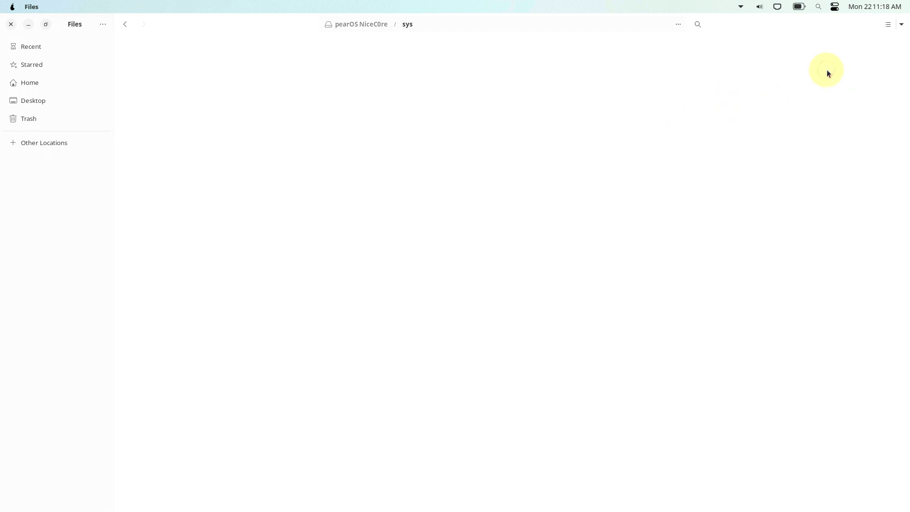
pyautogui.doubleClick(536, 82)
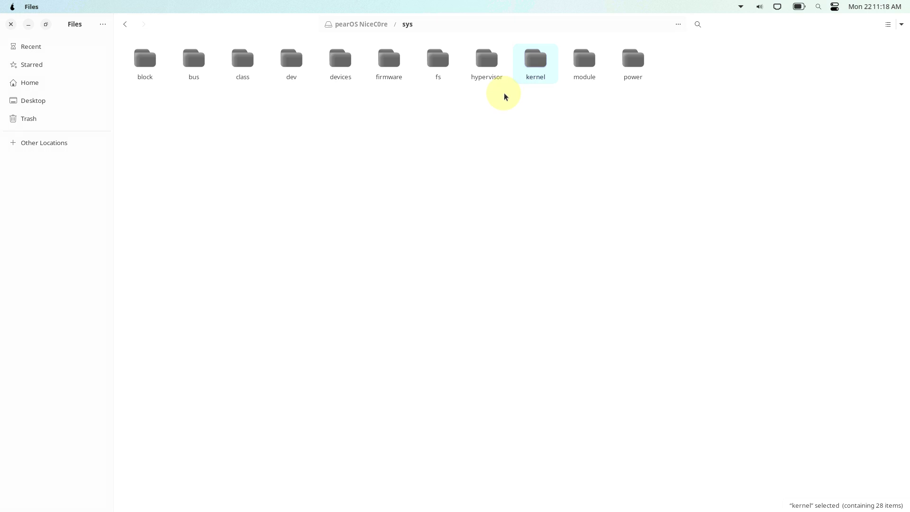
pyautogui.click(126, 25)
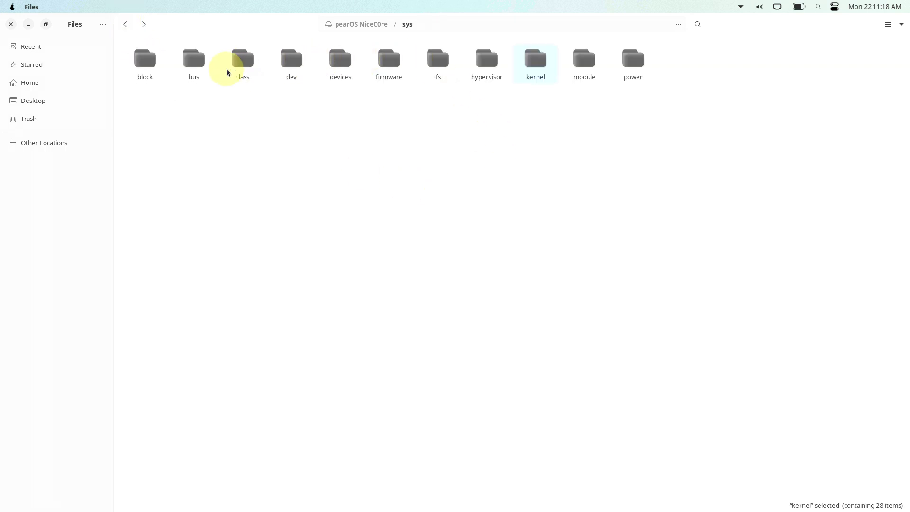
pyautogui.click(126, 26)
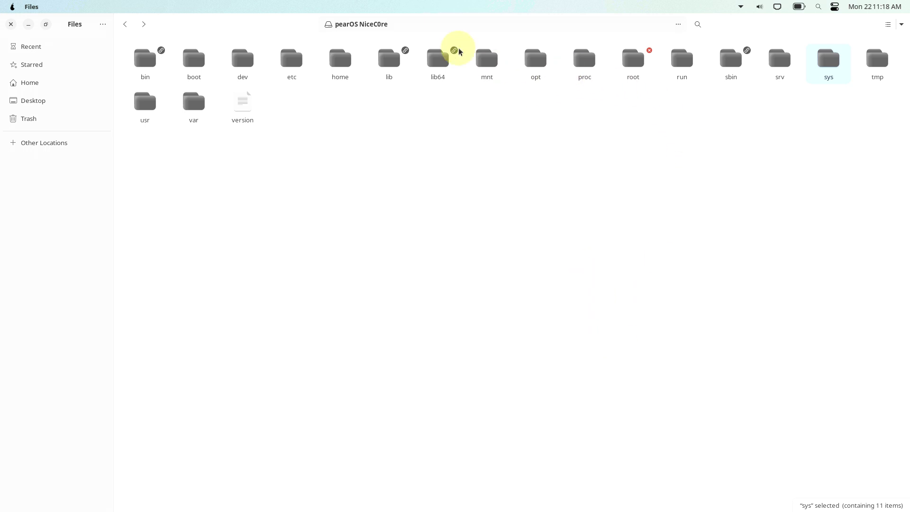
# View the contents of the lib64 and lib folders, returning to the root directory after each
pyautogui.doubleClick(432, 72)
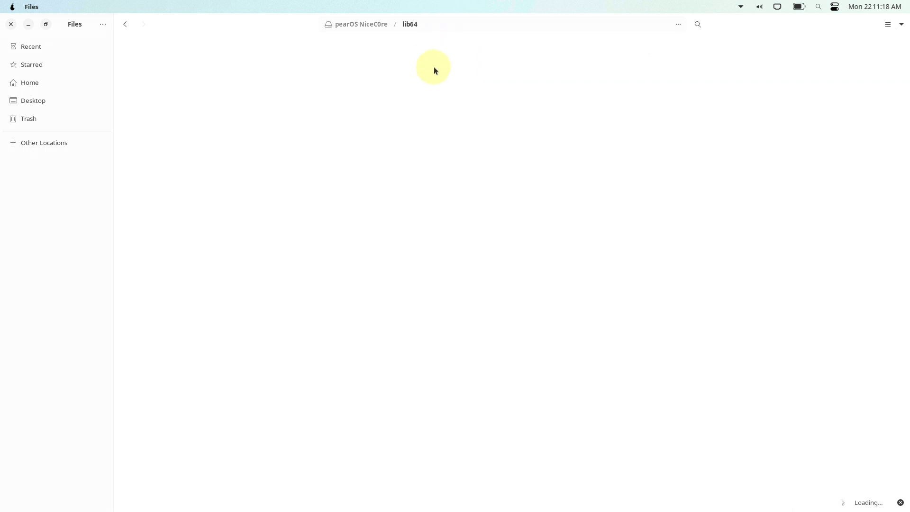
pyautogui.click(125, 24)
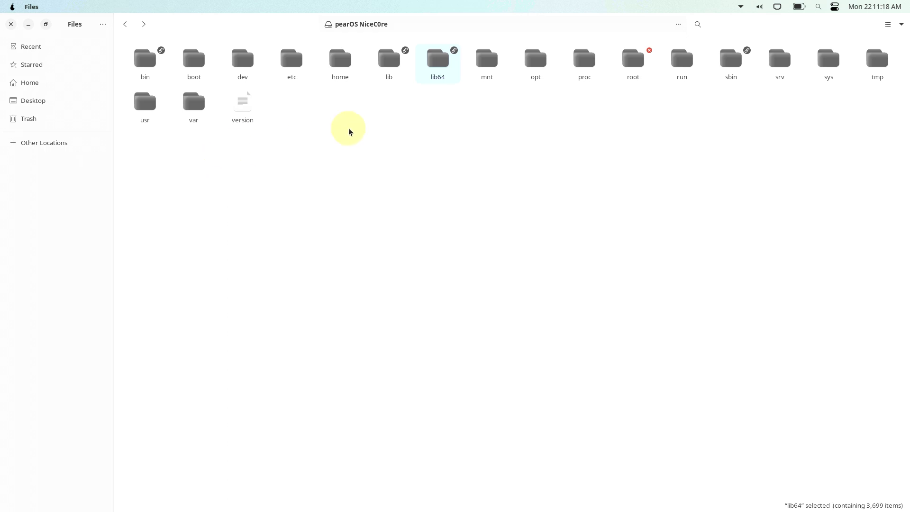
pyautogui.doubleClick(398, 79)
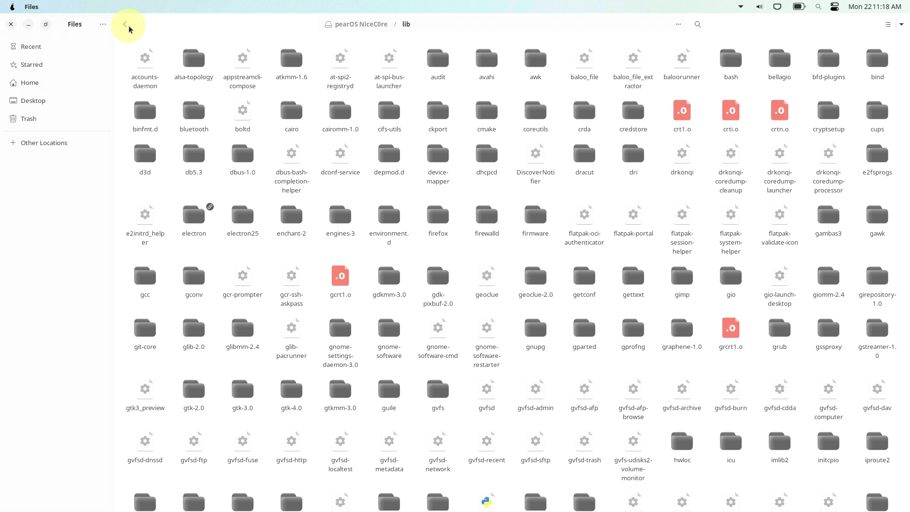
pyautogui.click(129, 27)
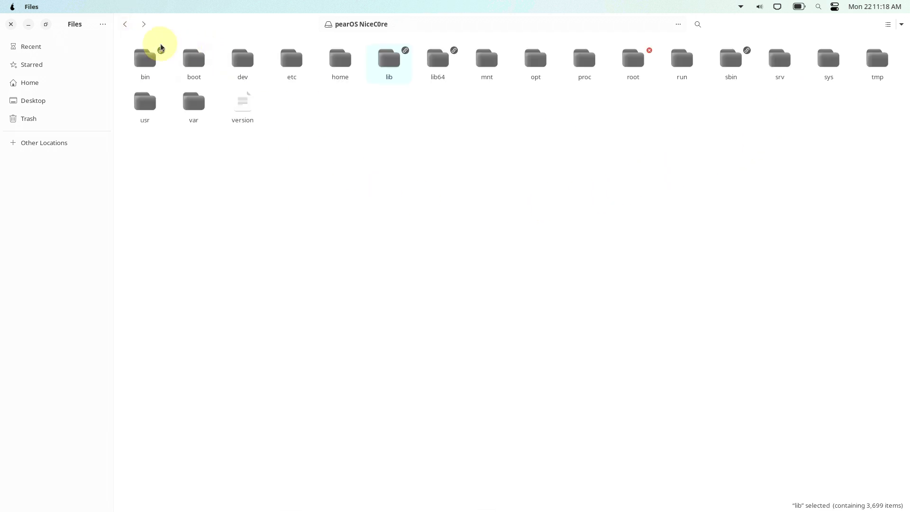
# View the version information in the About Files window, and close the file manager
pyautogui.click(105, 28)
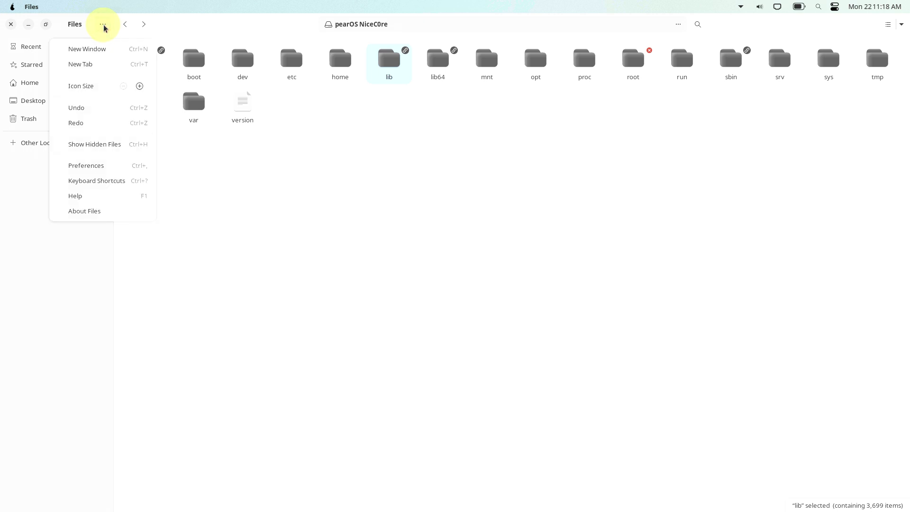
pyautogui.click(92, 210)
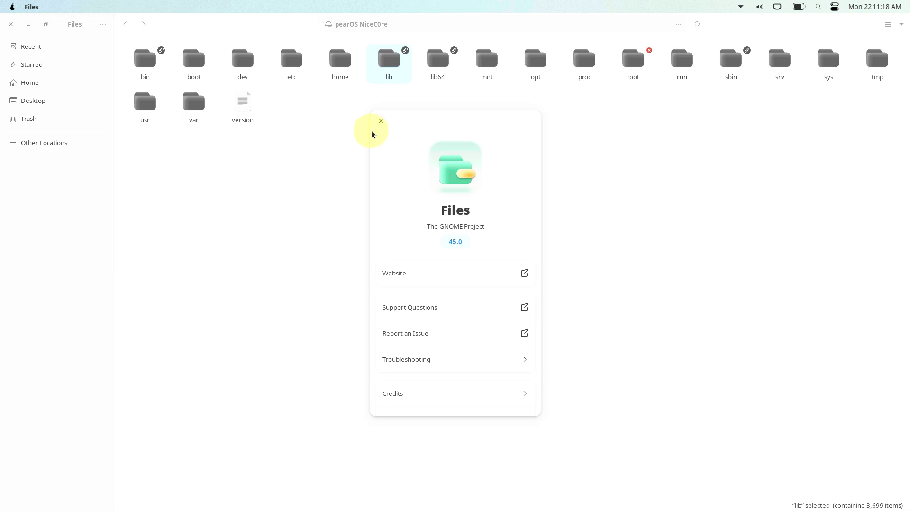
pyautogui.click(381, 121)
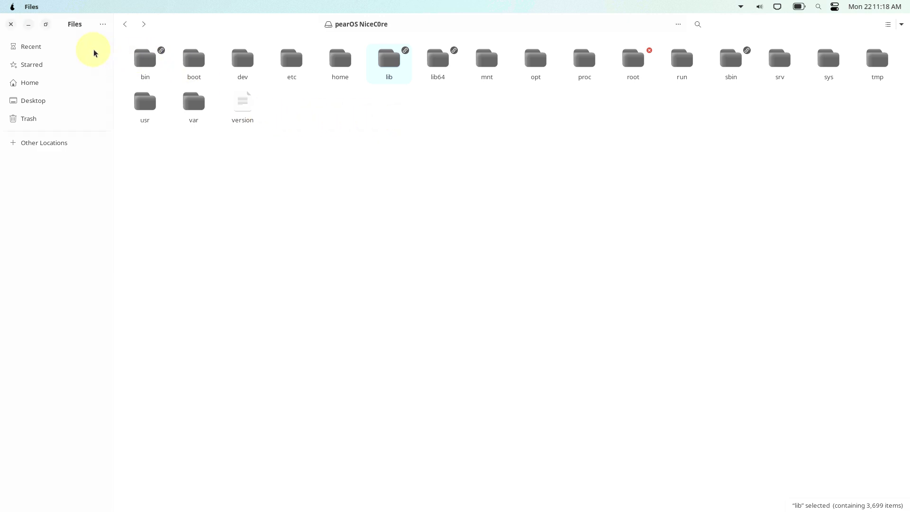
pyautogui.click(14, 25)
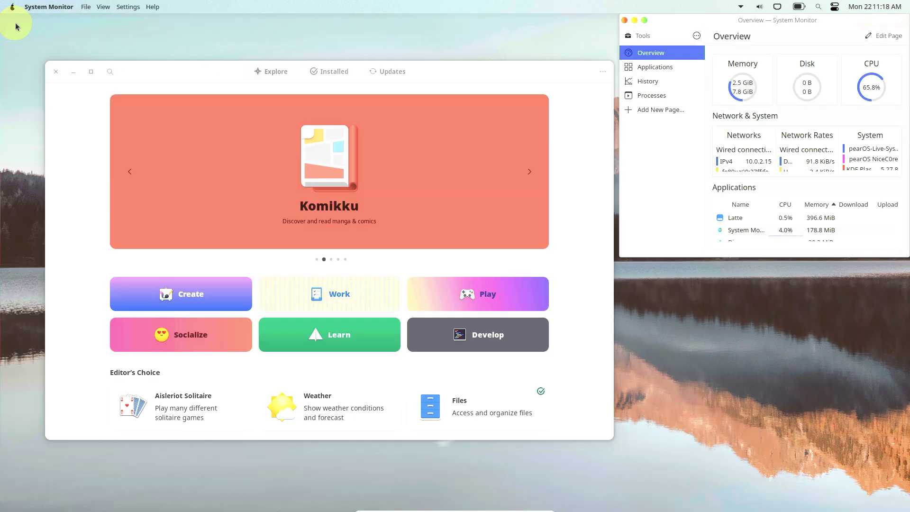
# Move the Software window to the desktop's upper-left corner and enlarge it to fill the space beside System Monitor
pyautogui.moveTo(456, 71); pyautogui.dragTo(418, 37)
pyautogui.moveTo(409, 17); pyautogui.dragTo(409, 16)
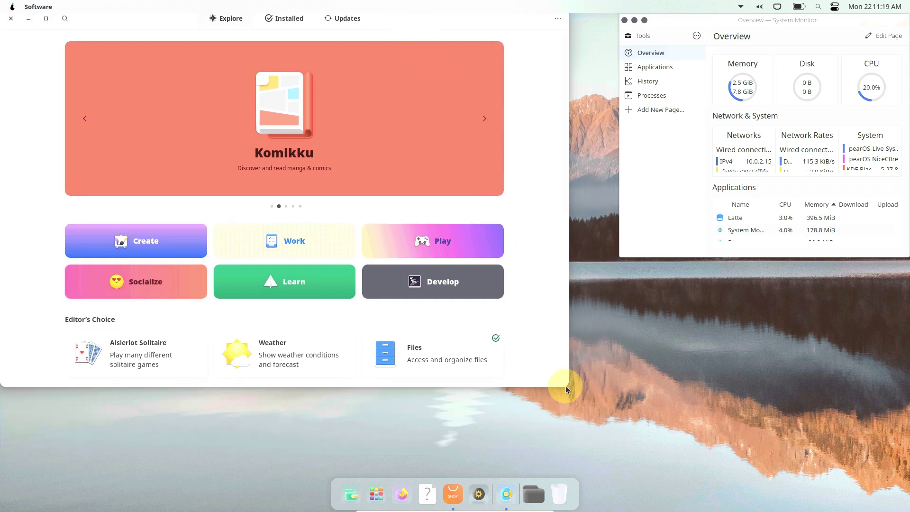
pyautogui.moveTo(567, 386); pyautogui.dragTo(618, 470)
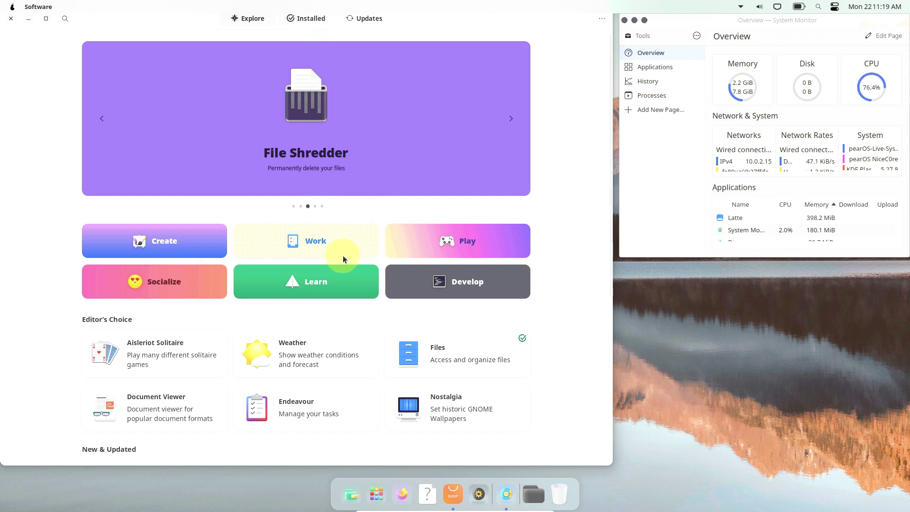
# Look through the Explore page's app selections and the full list of installed apps and system apps in Software
pyautogui.scroll(-5, 341, 251)
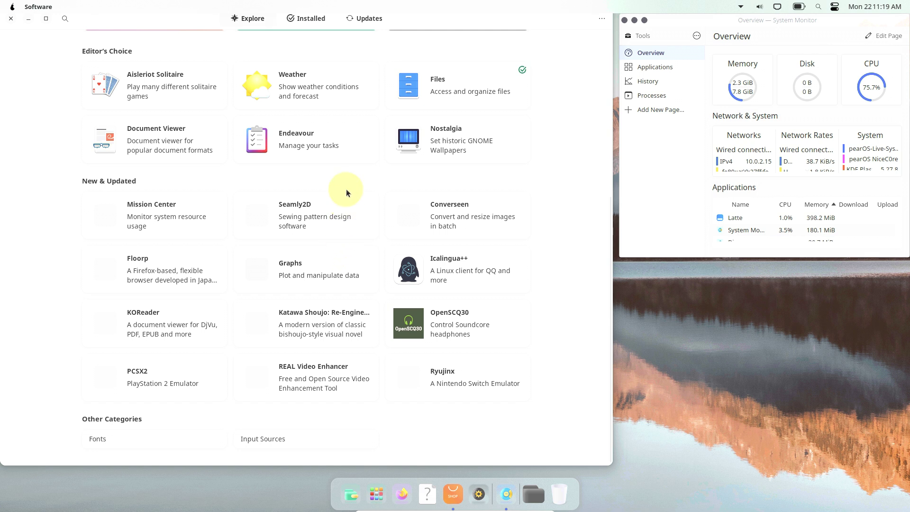
pyautogui.click(321, 22)
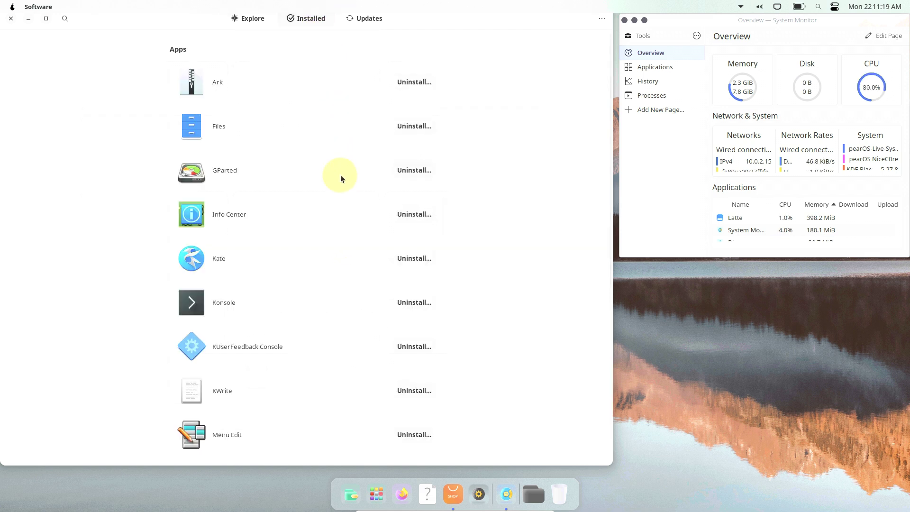
pyautogui.scroll(-3, 341, 174)
pyautogui.scroll(-3, 341, 174)
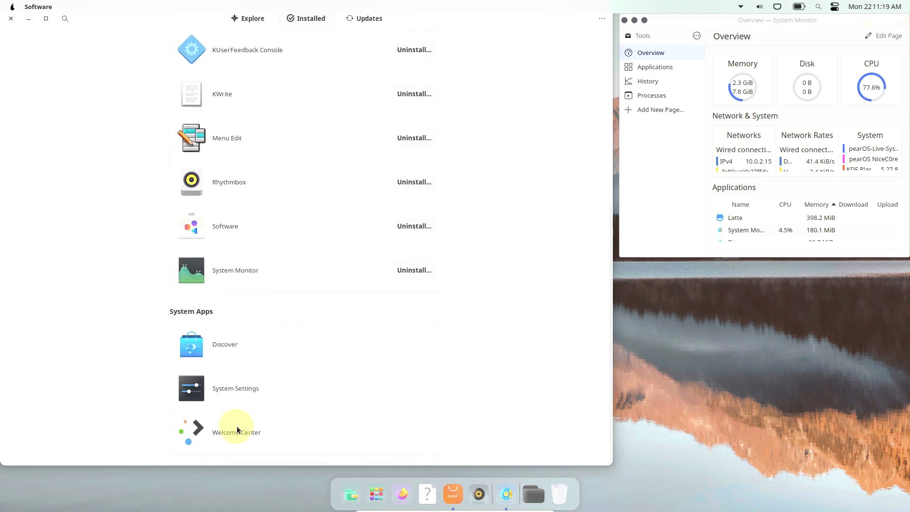
pyautogui.scroll(5, 288, 278)
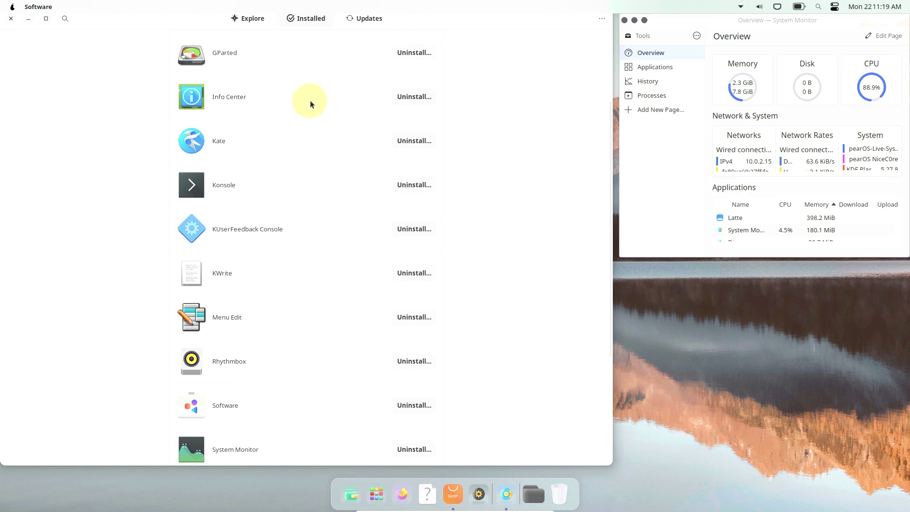
pyautogui.scroll(-1, 230, 196)
pyautogui.scroll(3, 284, 138)
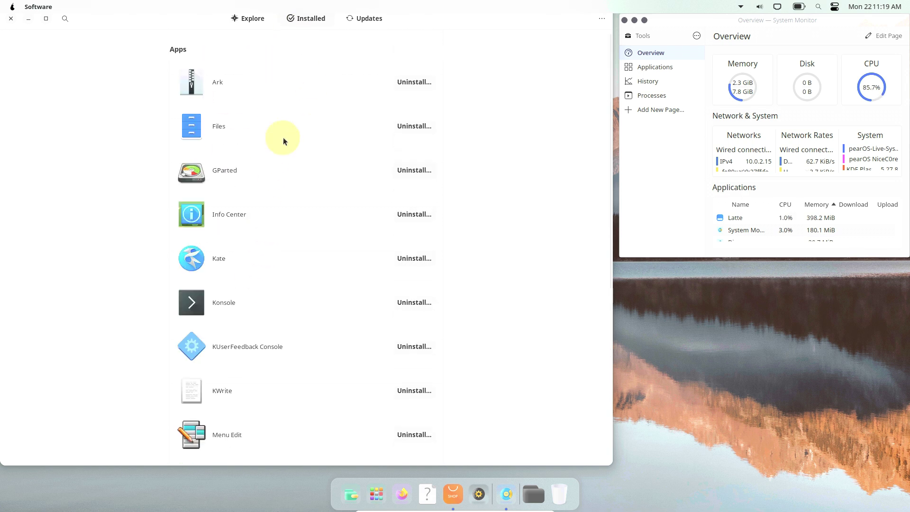
# Open the Updates page in Software and refresh it to check for new updates
pyautogui.click(359, 24)
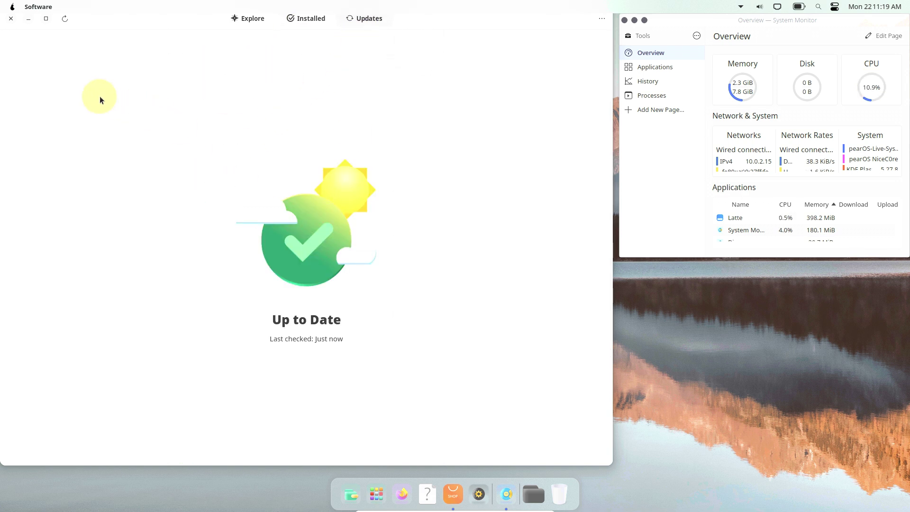
pyautogui.click(65, 18)
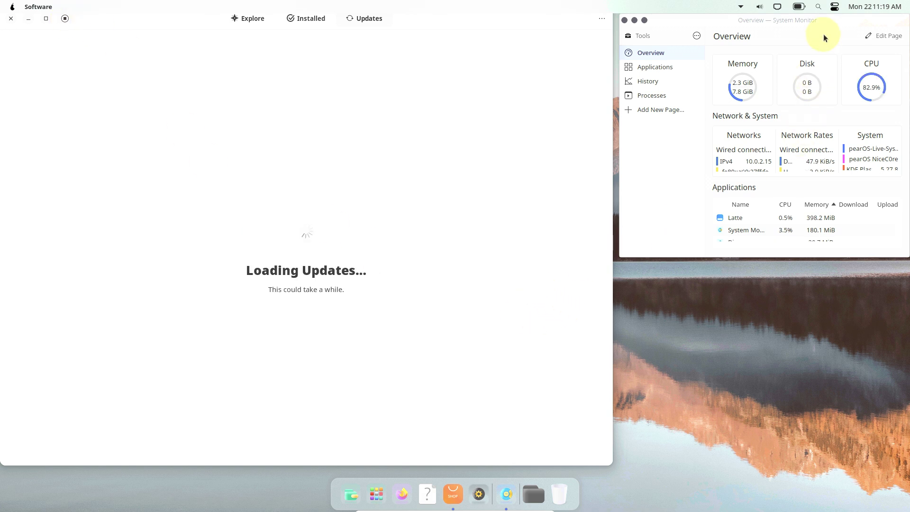
# Search the desktop for "a" to list matching applications and settings
pyautogui.click(819, 7)
pyautogui.click(773, 30)
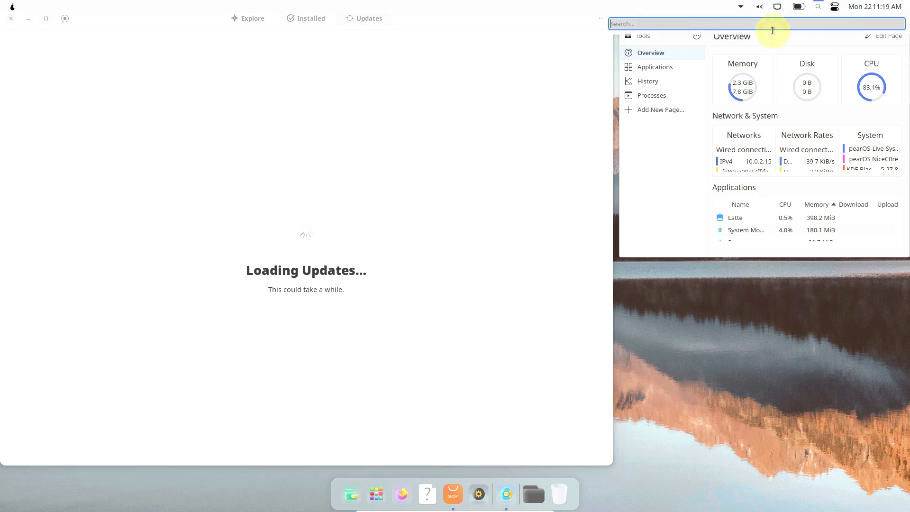
pyautogui.write('a')
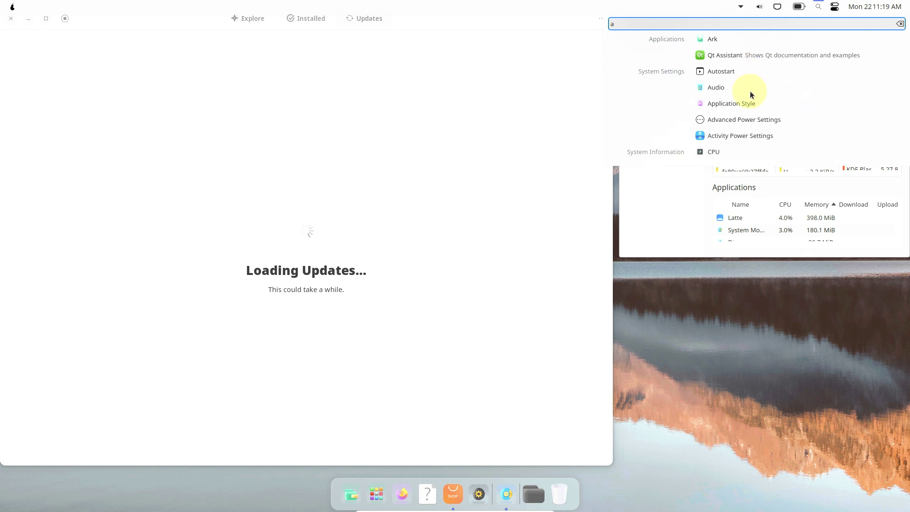
# Open the Application Style settings from the search results, return to the full settings list and view About this System
pyautogui.click(739, 105)
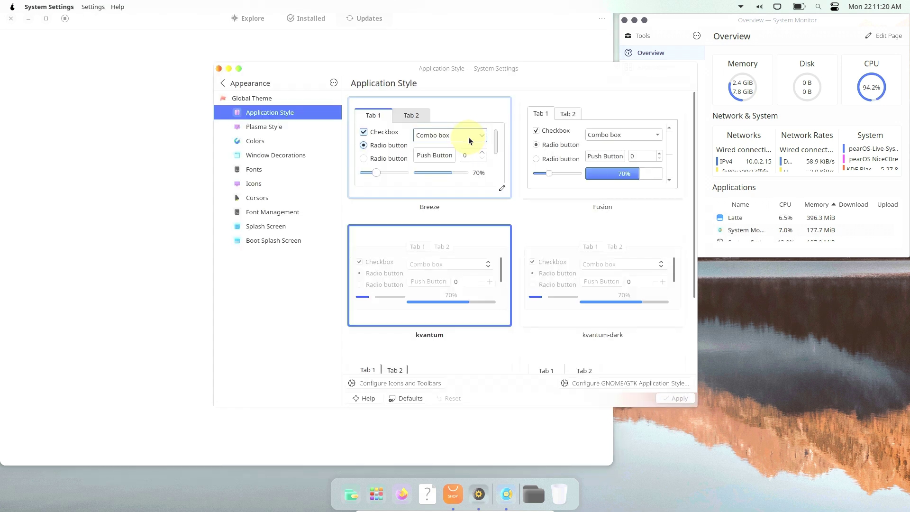
pyautogui.click(257, 83)
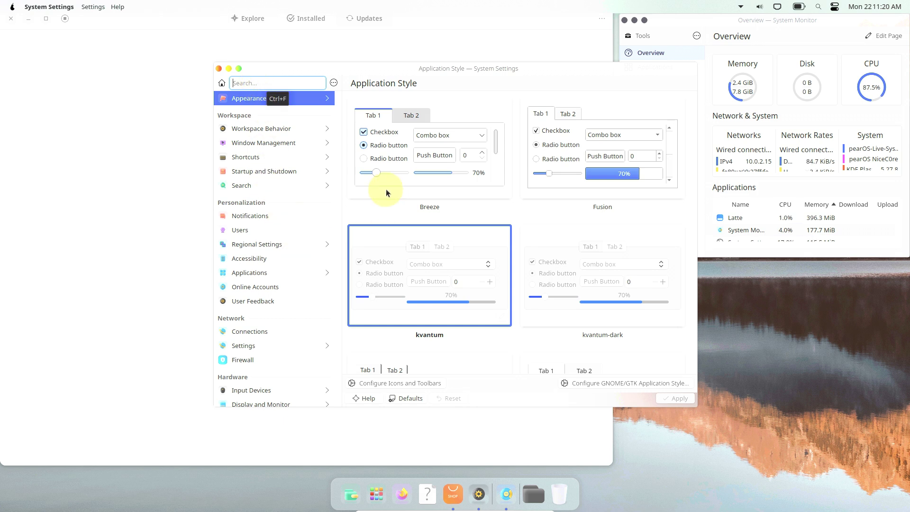
pyautogui.scroll(-5, 335, 187)
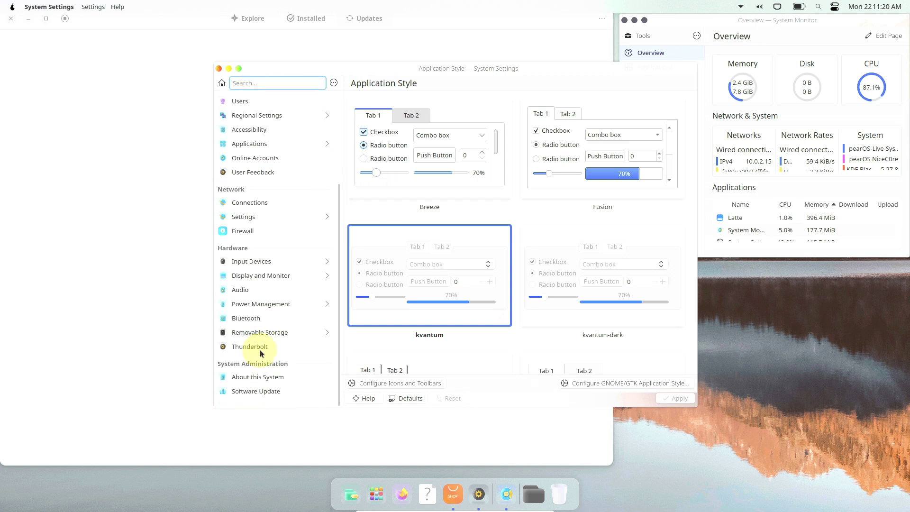
pyautogui.click(247, 377)
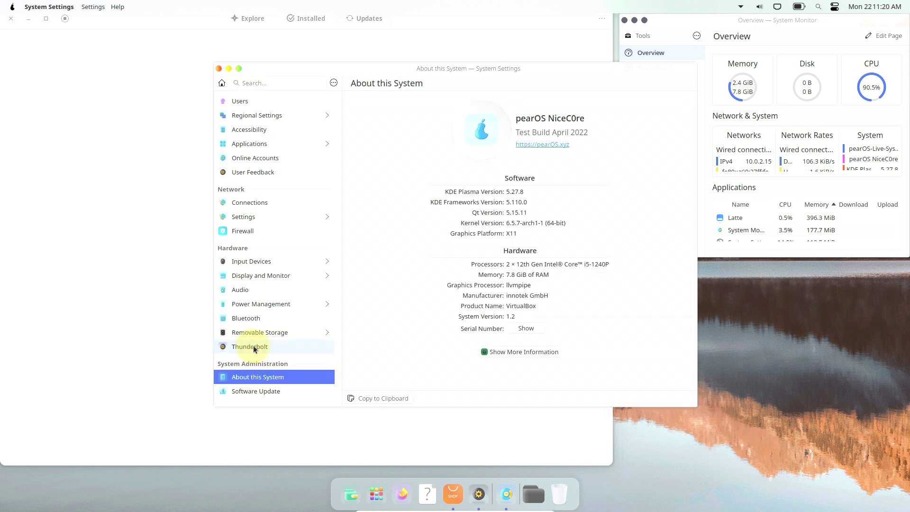
# Look through the hardware settings pages for Thunderbolt, Removable Storage, Bluetooth and Power Management
pyautogui.click(254, 348)
pyautogui.click(253, 328)
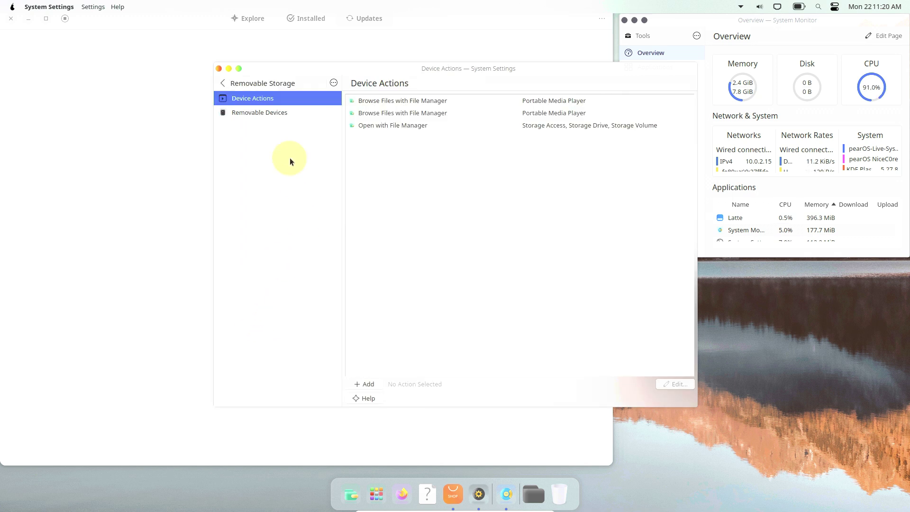
pyautogui.click(251, 82)
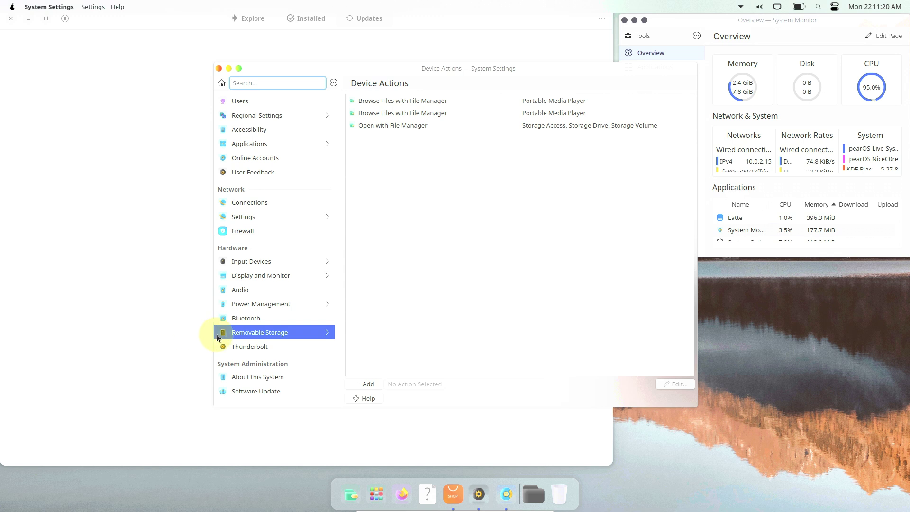
pyautogui.click(252, 321)
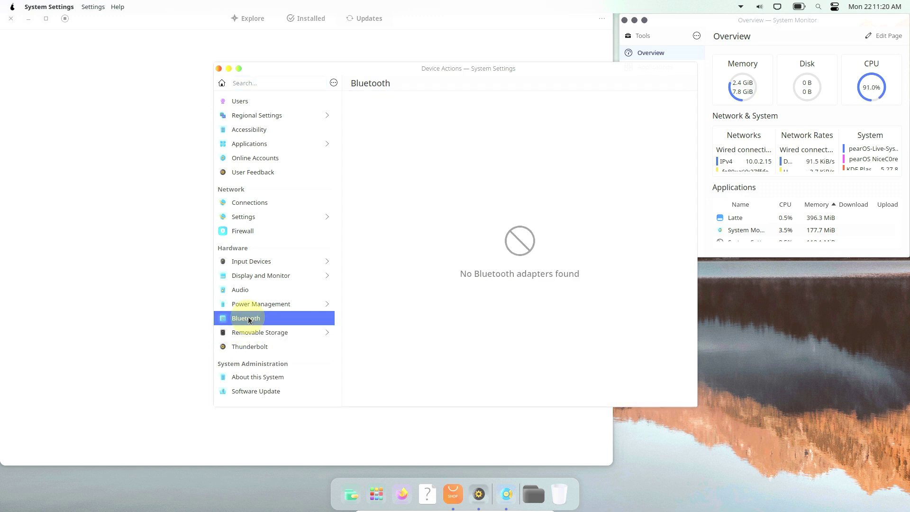
pyautogui.click(247, 303)
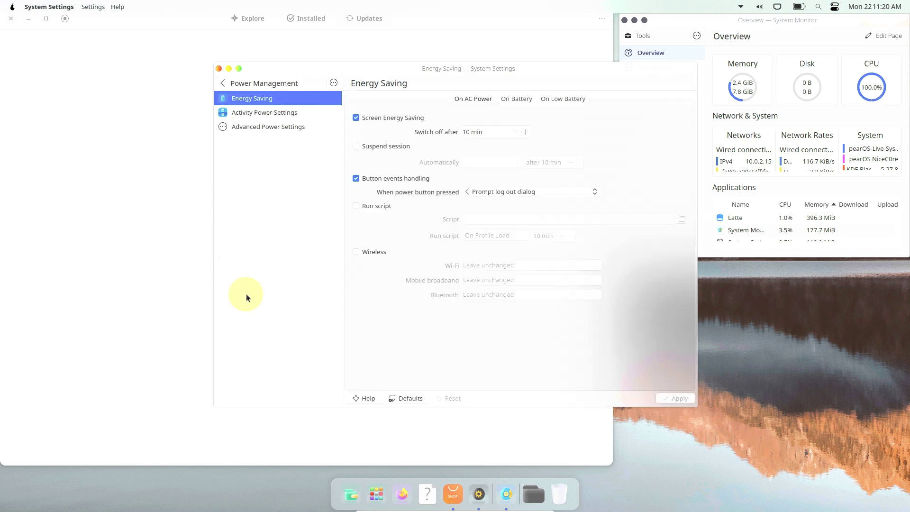
pyautogui.click(252, 90)
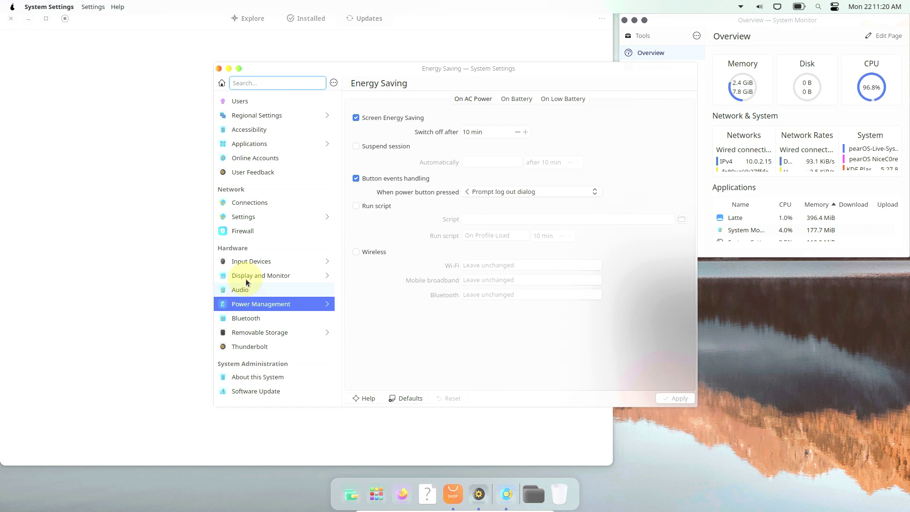
# Examine the Audio page, the Display Configuration page and the Keyboard page under Input Devices
pyautogui.click(243, 293)
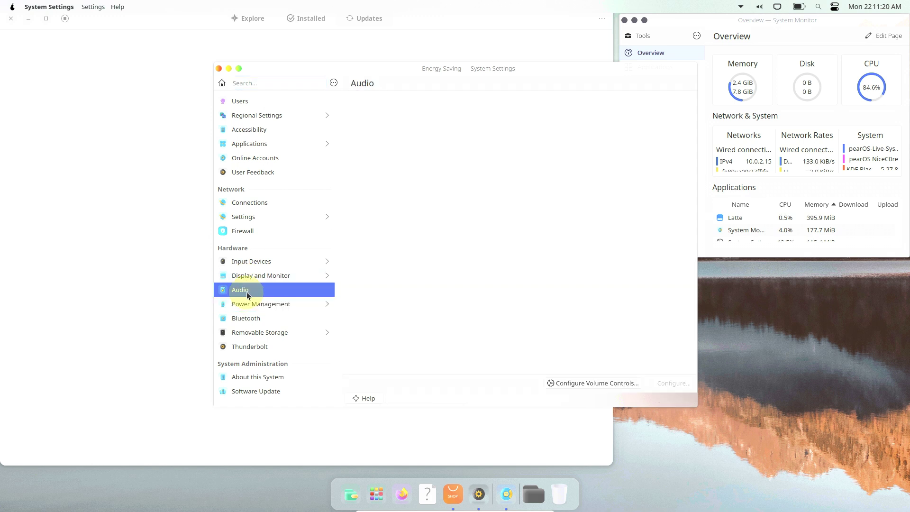
pyautogui.click(257, 273)
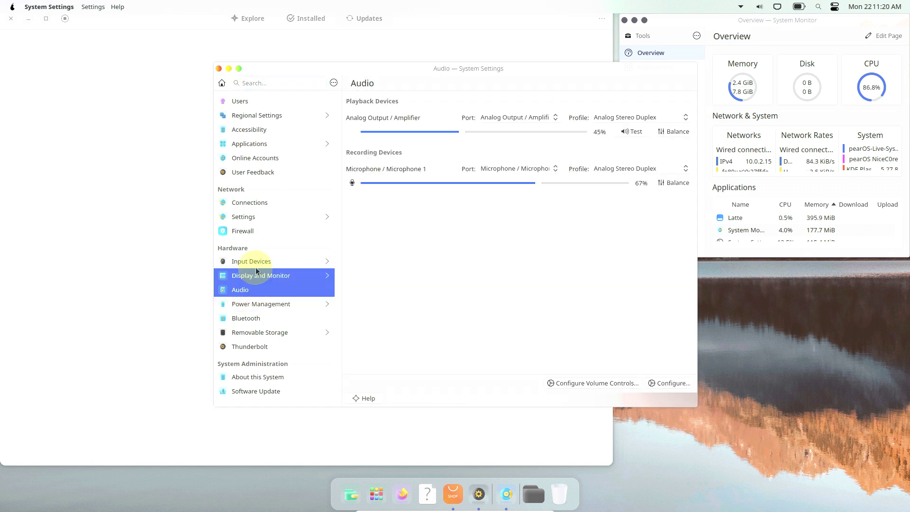
pyautogui.click(257, 82)
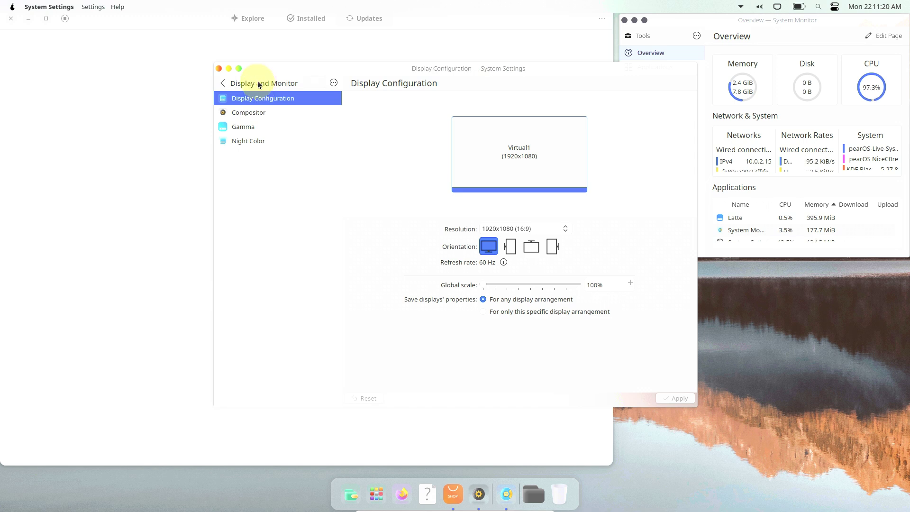
pyautogui.click(260, 262)
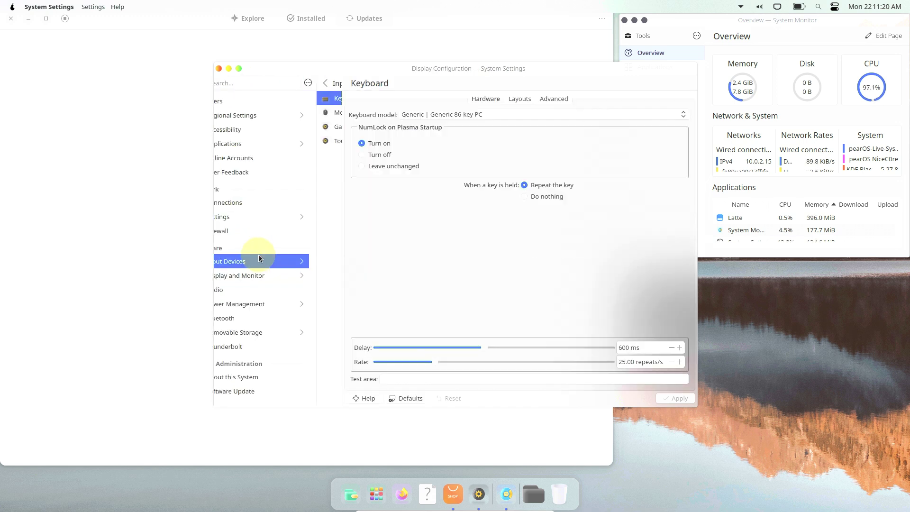
pyautogui.click(253, 87)
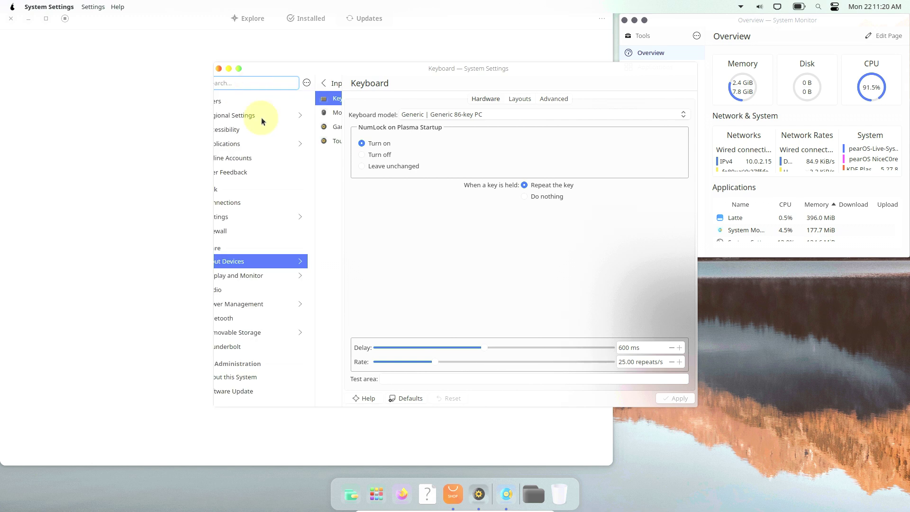
# Look through the Firewall, User Feedback and network Connections pages, the Cookies page under network Settings, and the Applications' File Associations
pyautogui.click(266, 231)
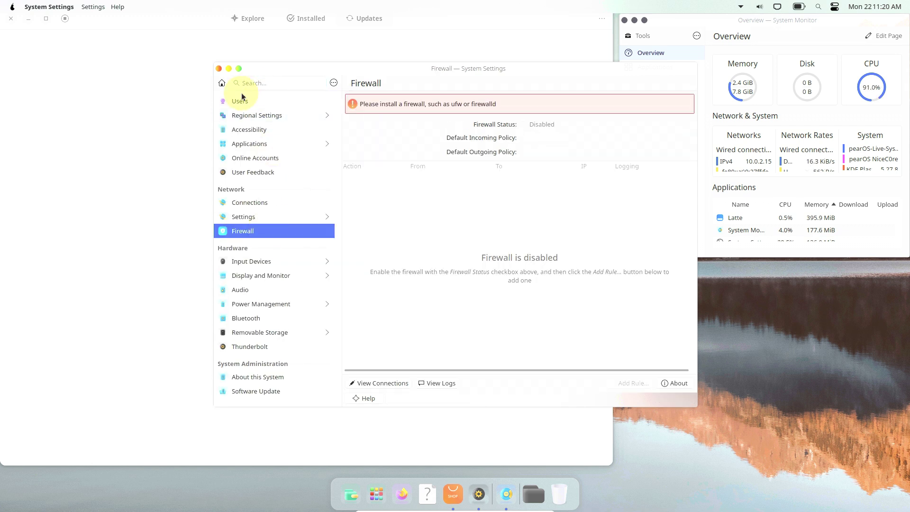
pyautogui.click(262, 171)
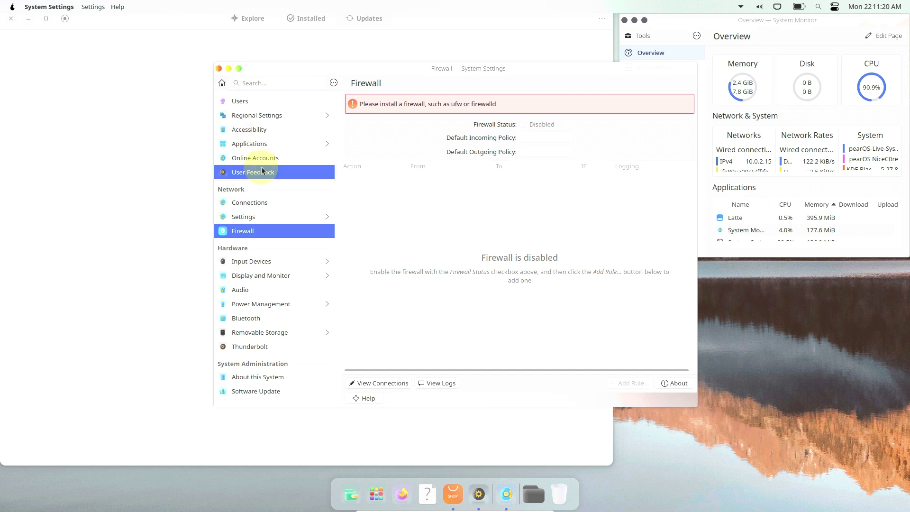
pyautogui.click(262, 204)
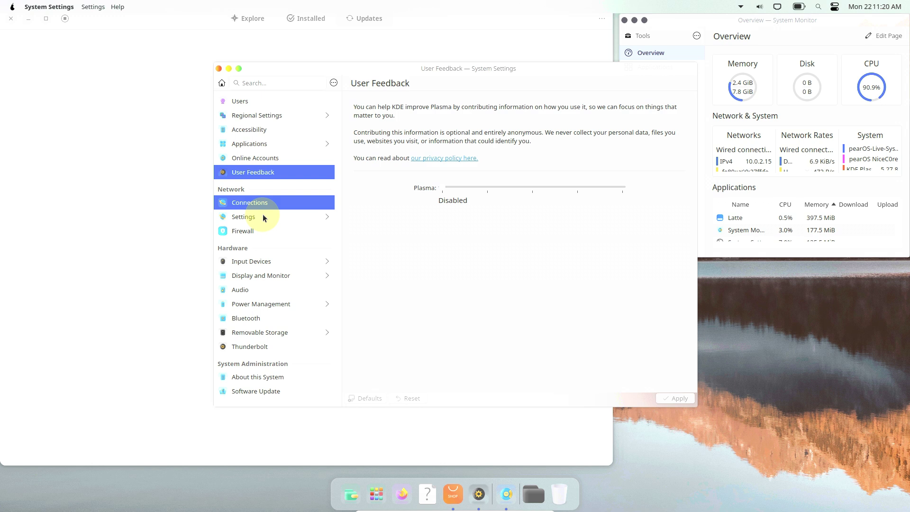
pyautogui.click(263, 217)
pyautogui.click(261, 142)
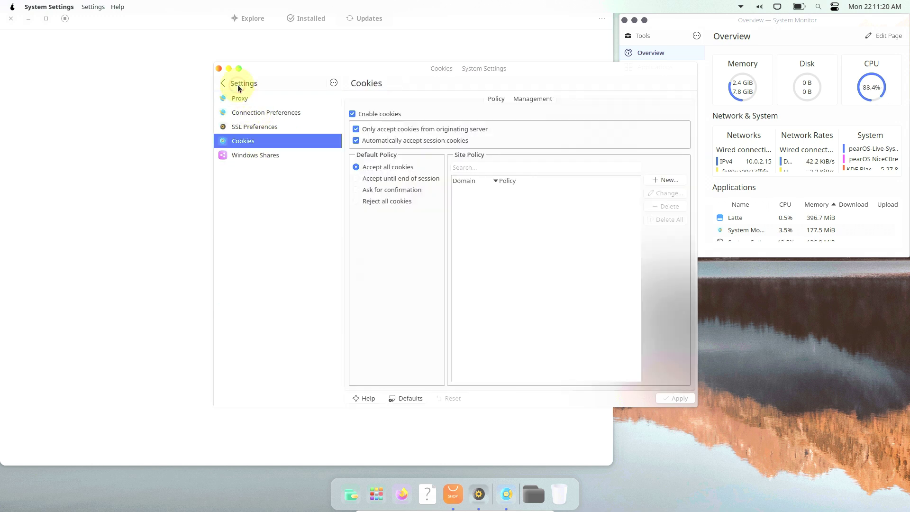
pyautogui.click(239, 88)
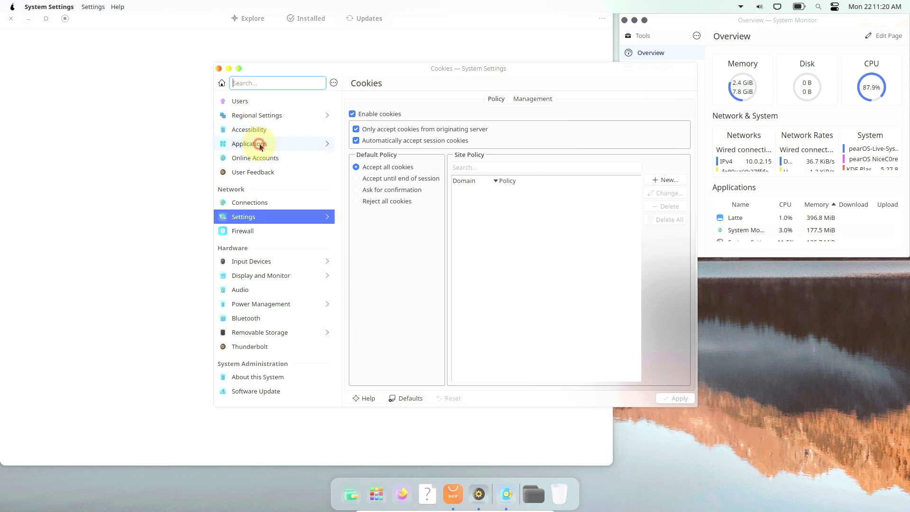
pyautogui.click(260, 144)
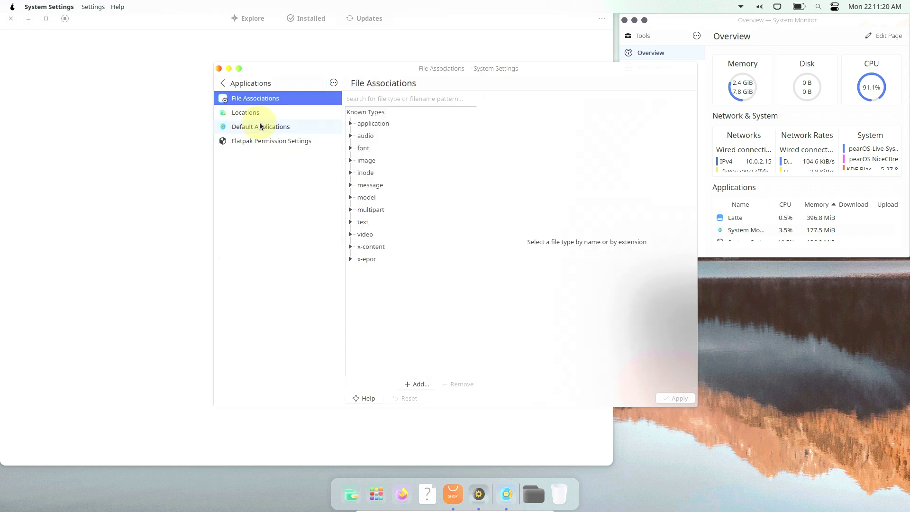
# Close the System Settings and Software windows
pyautogui.click(219, 69)
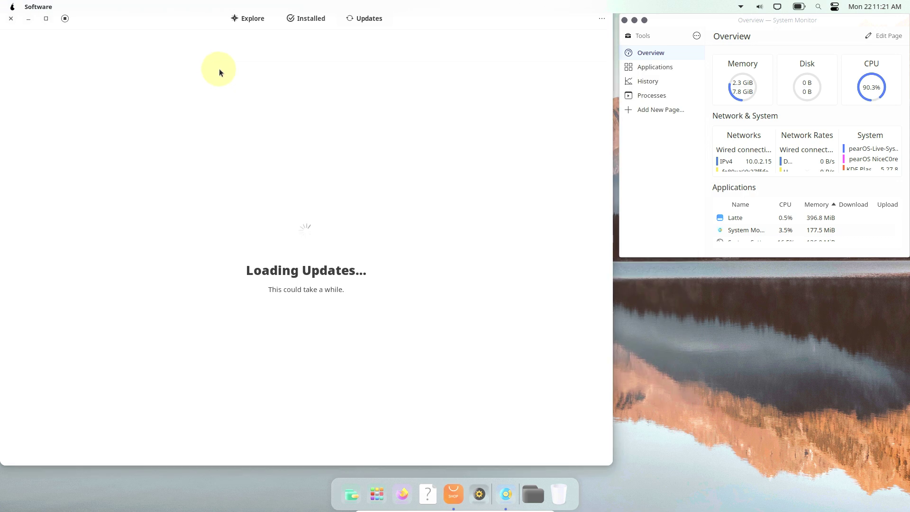
pyautogui.click(12, 18)
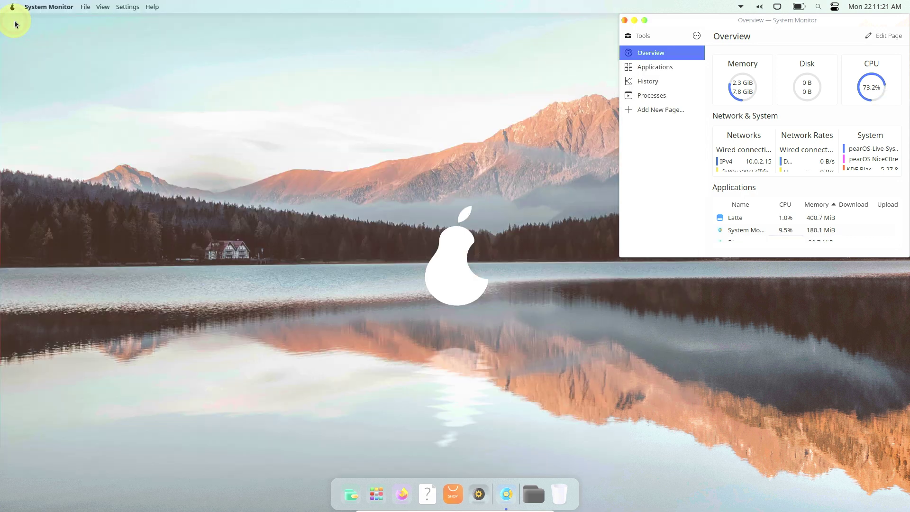
# Browse the desktop's wallpaper collection, try the Path wallpaper and apply pearOS-dark as the wallpaper
pyautogui.rightClick(388, 193)
pyautogui.click(425, 204)
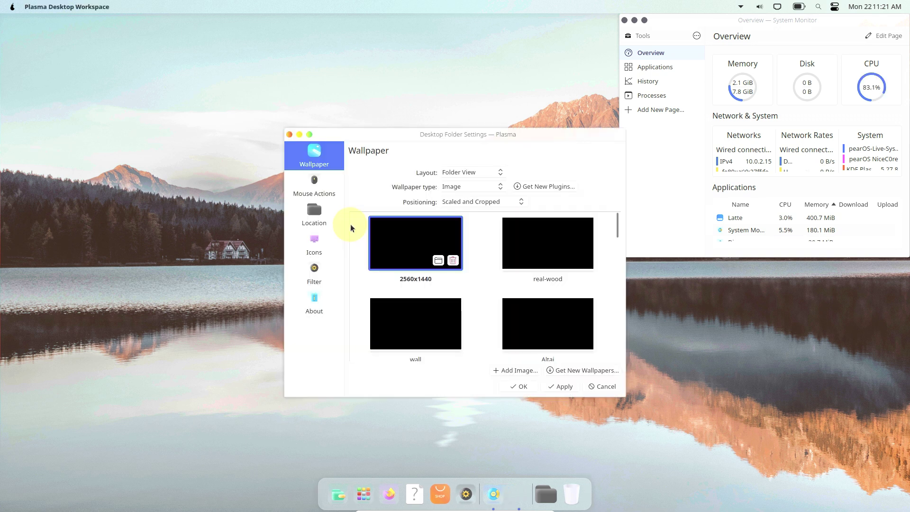
pyautogui.scroll(-3, 528, 256)
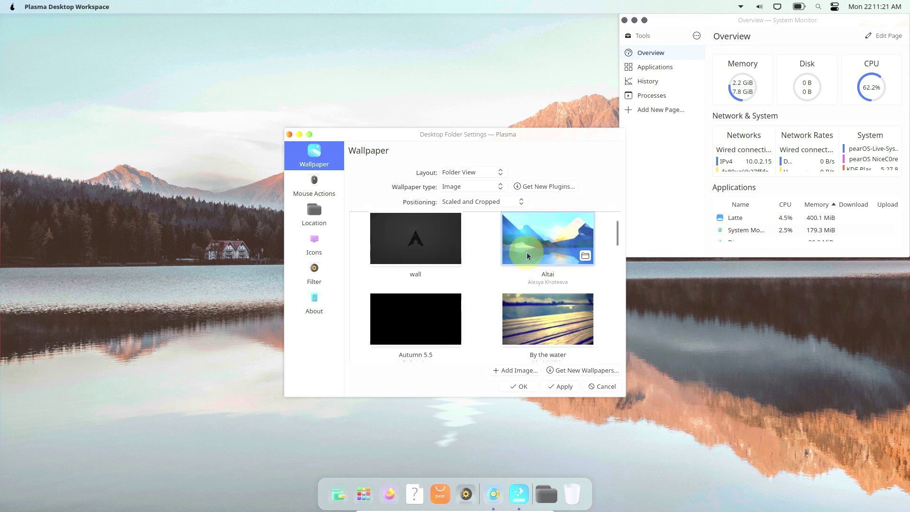
pyautogui.scroll(-6, 529, 256)
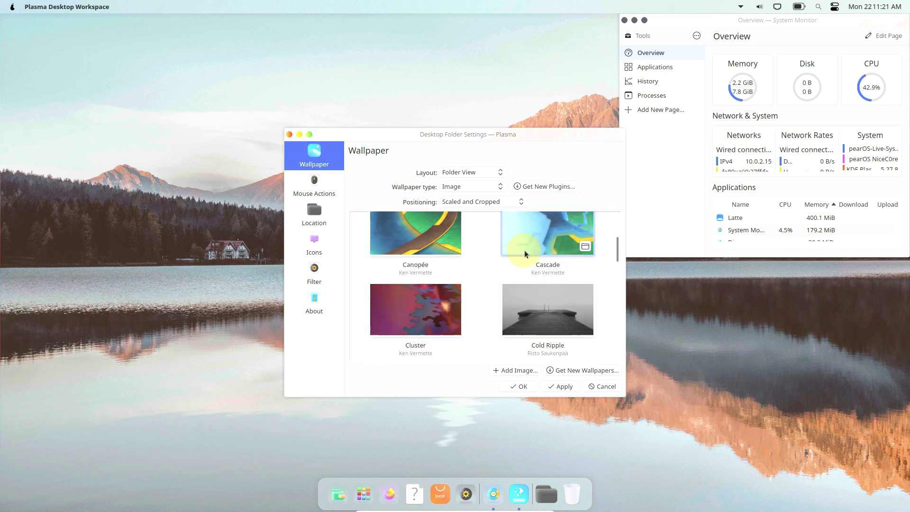
pyautogui.scroll(-10, 525, 254)
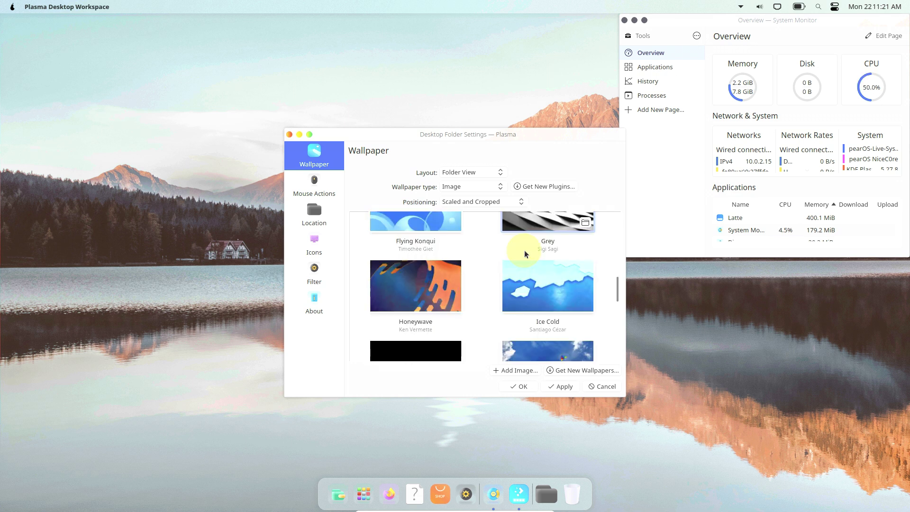
pyautogui.scroll(-12, 526, 253)
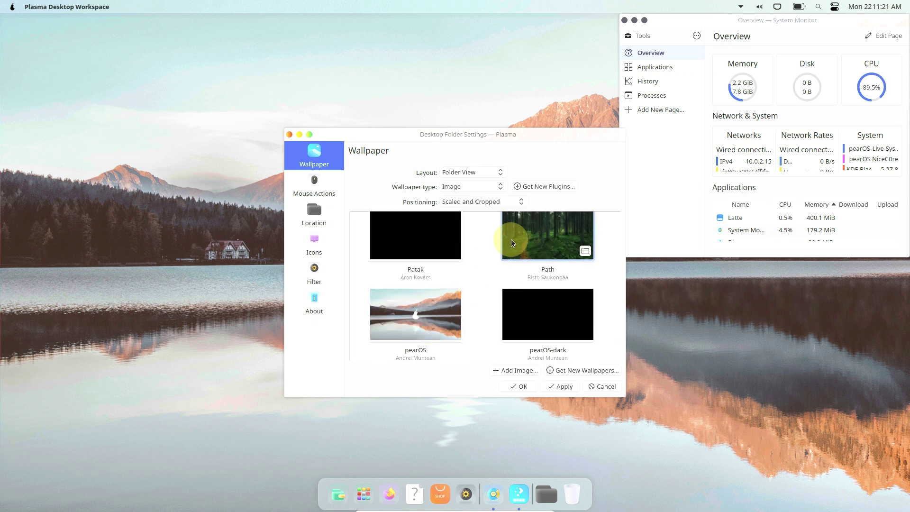
pyautogui.click(517, 239)
pyautogui.click(529, 327)
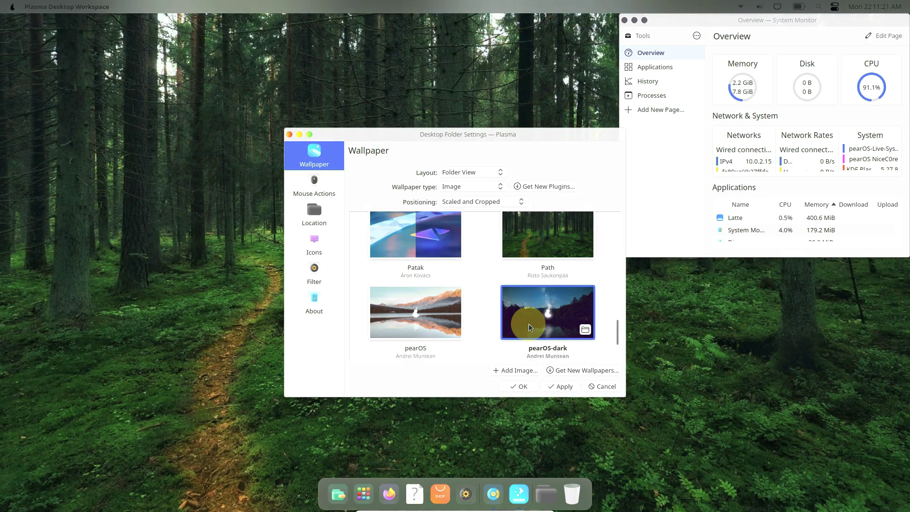
pyautogui.click(561, 385)
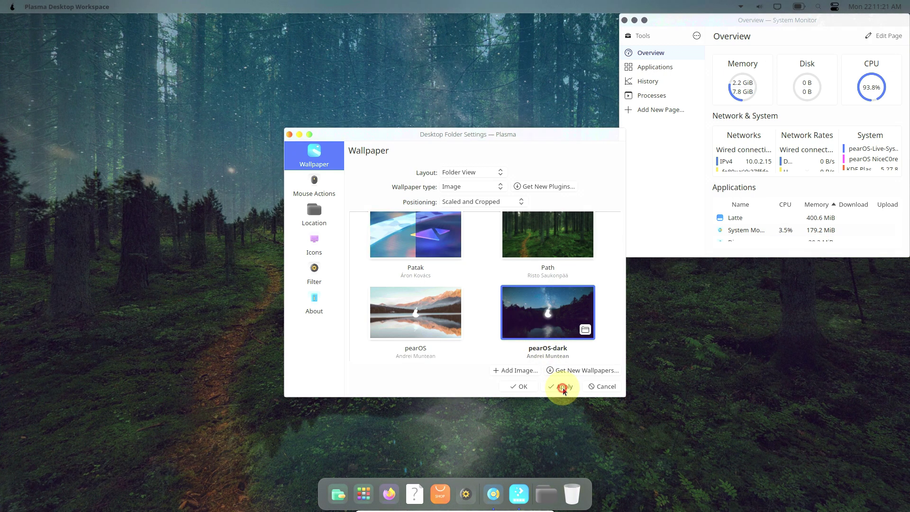
pyautogui.click(521, 390)
# View the About page of the desktop folder settings and close the dialog
pyautogui.click(314, 304)
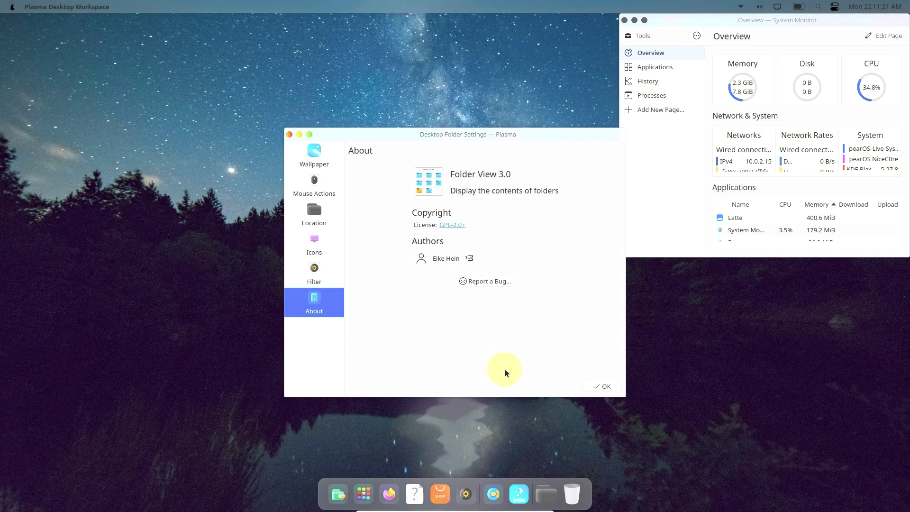
pyautogui.click(609, 387)
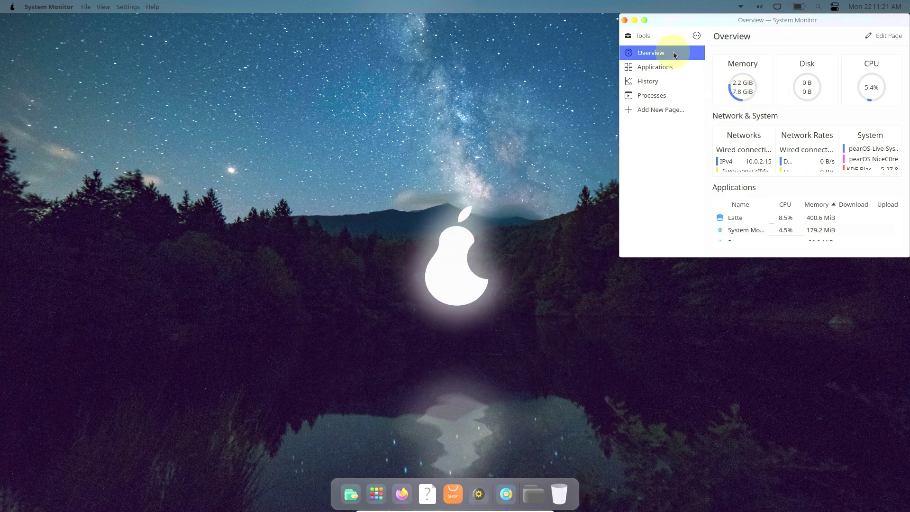
# Search the desktop for the single letters "b", "c" and "d" in turn to list matching applications and settings
pyautogui.click(816, 11)
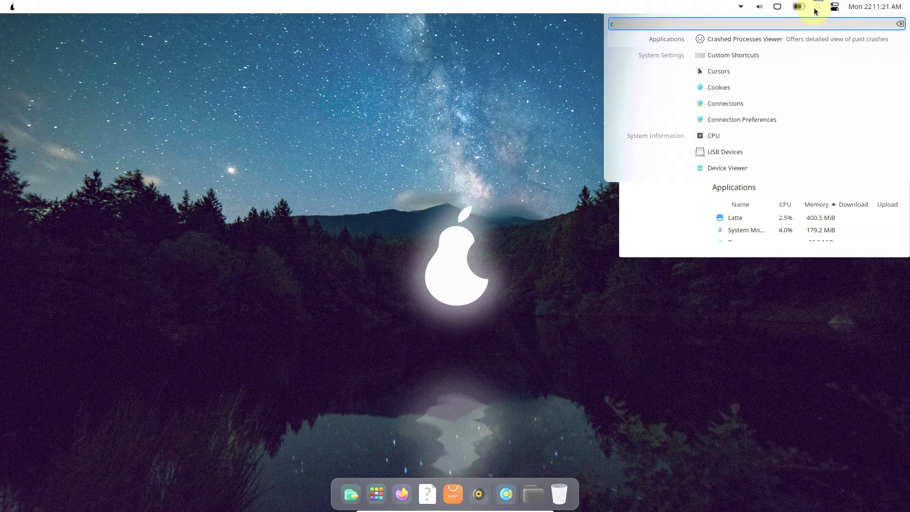
pyautogui.press('BackSpace')
pyautogui.write('b')
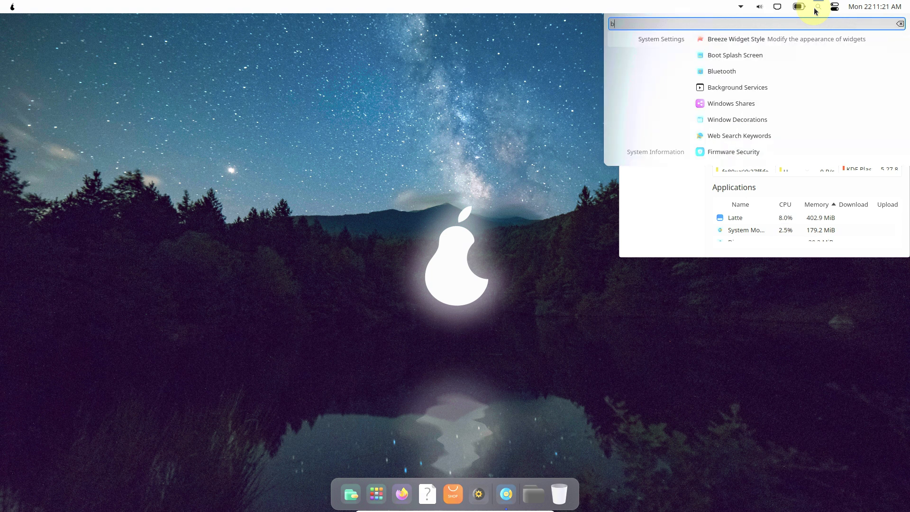
pyautogui.press('BackSpace')
pyautogui.write('c')
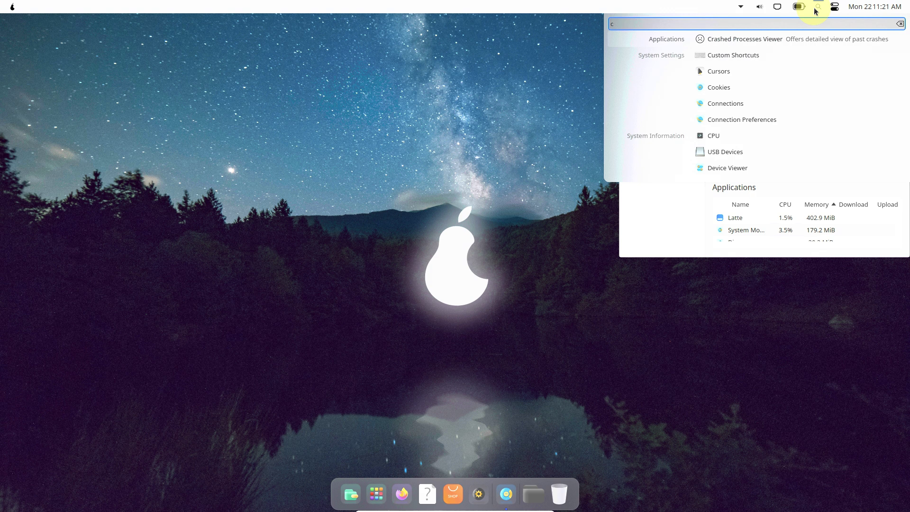
pyautogui.press('BackSpace')
pyautogui.write('d')
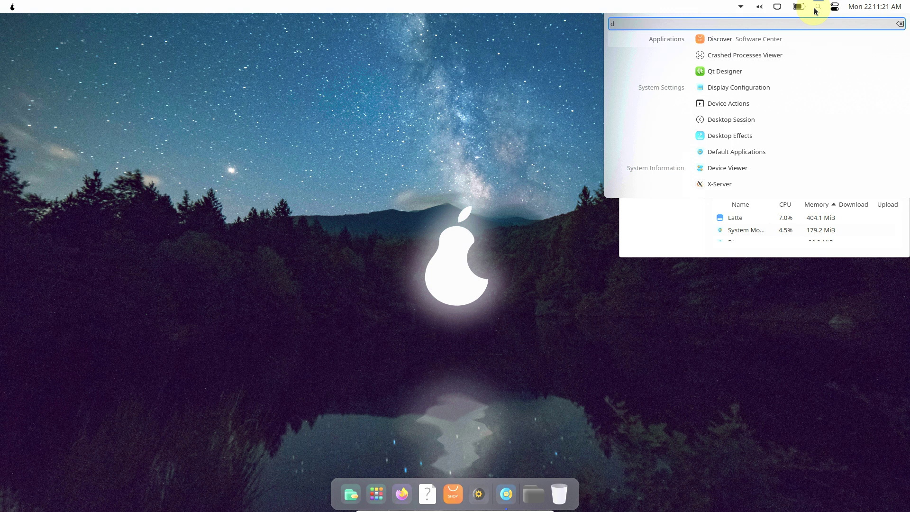
# Search the desktop for the single letters "f", "g", "h" and "i" in turn, and close the search
pyautogui.press('BackSpace')
pyautogui.write('f')
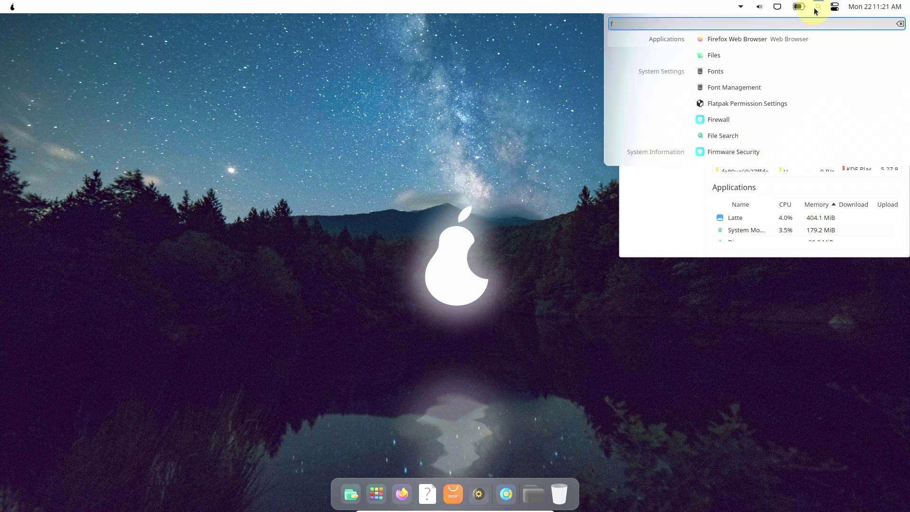
pyautogui.press('BackSpace')
pyautogui.write('g')
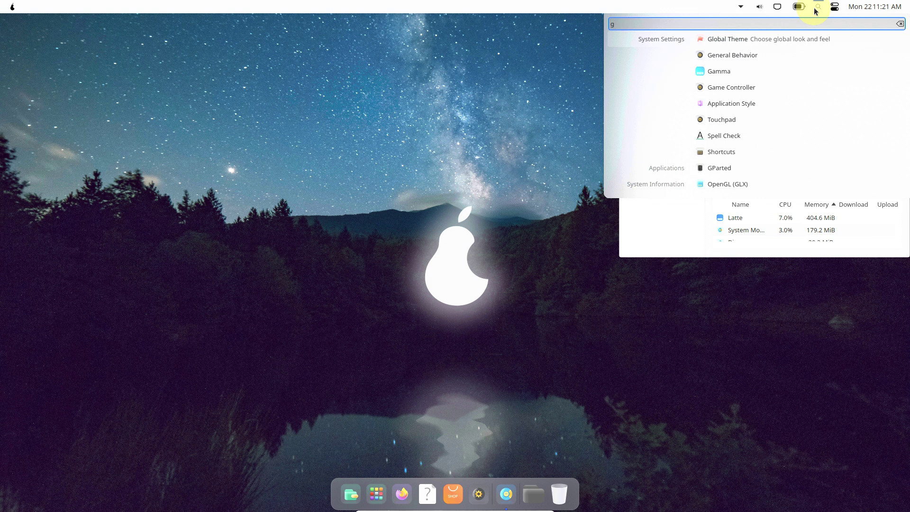
pyautogui.press('BackSpace')
pyautogui.write('h')
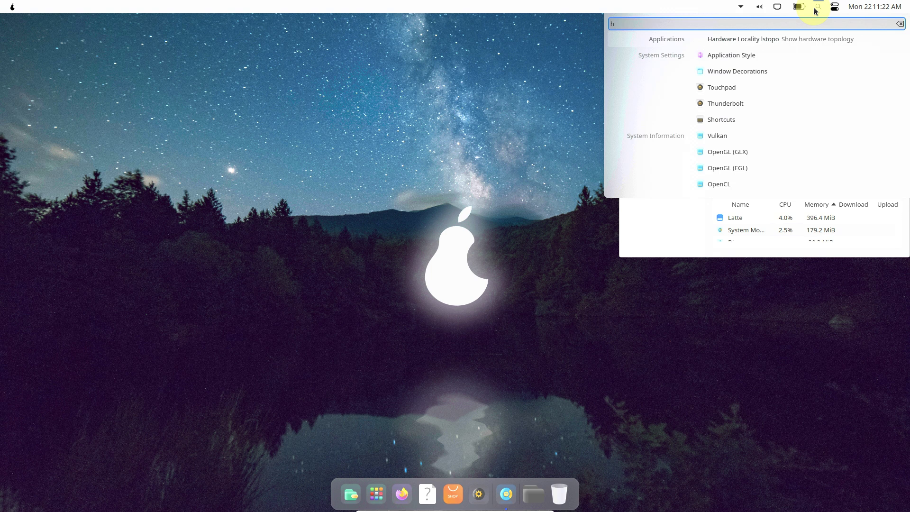
pyautogui.write('i')
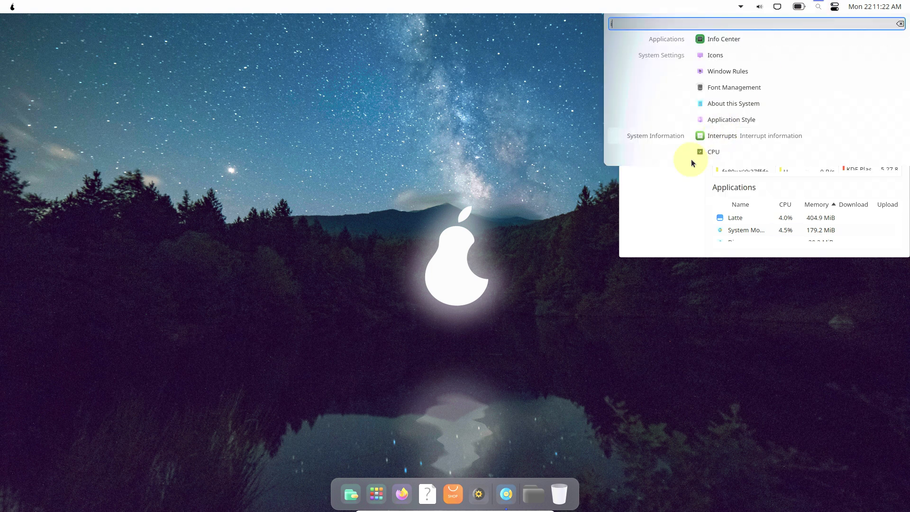
pyautogui.click(426, 268)
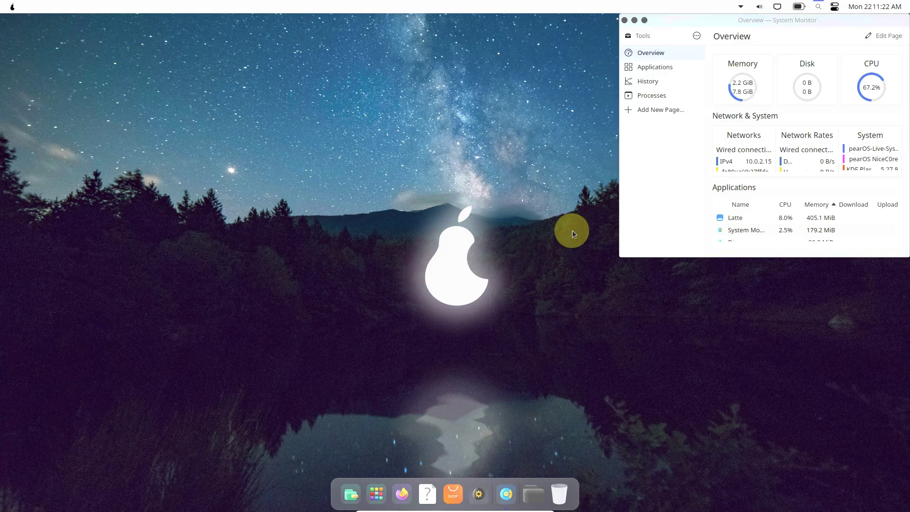
# Maximize the System Monitor window and view its Applications, History and Processes pages
pyautogui.doubleClick(814, 21)
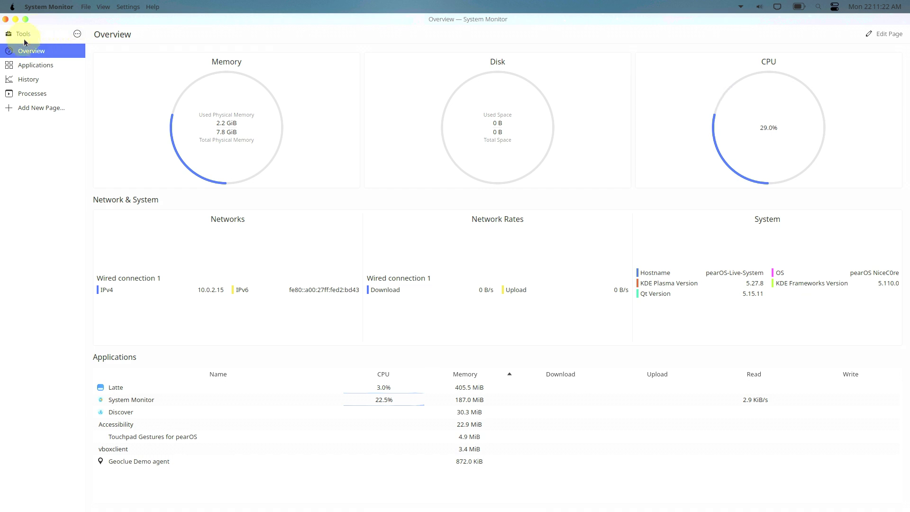
pyautogui.click(27, 66)
pyautogui.click(39, 79)
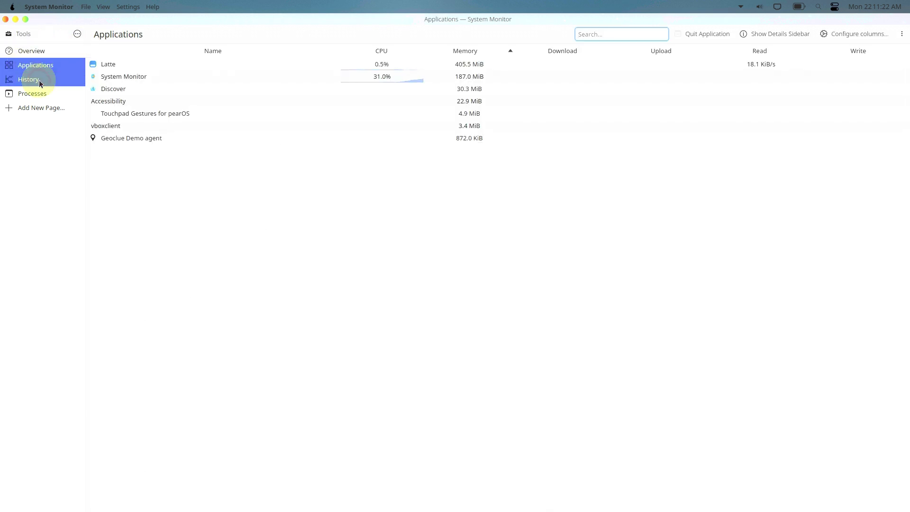
pyautogui.click(40, 94)
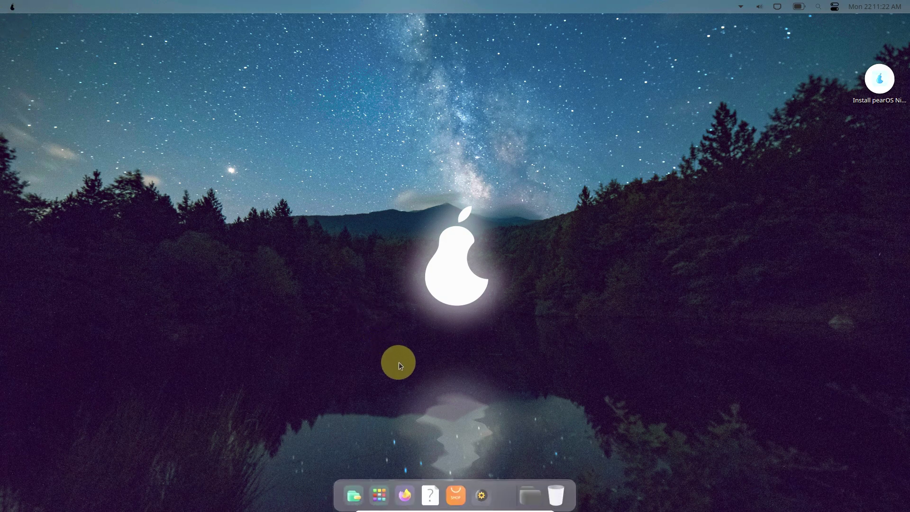
# Open the full-screen application launcher and search it for the letters "a", "b", "c" and "d" in turn
pyautogui.click(388, 496)
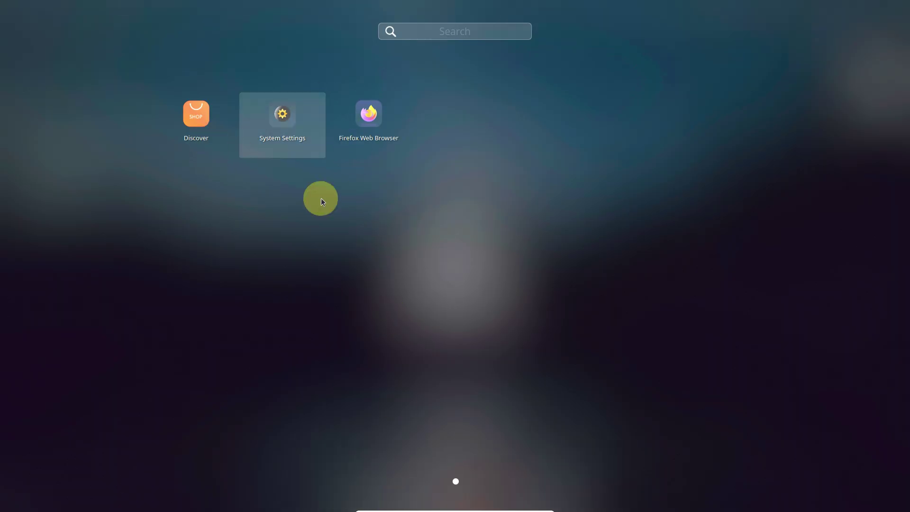
pyautogui.click(483, 34)
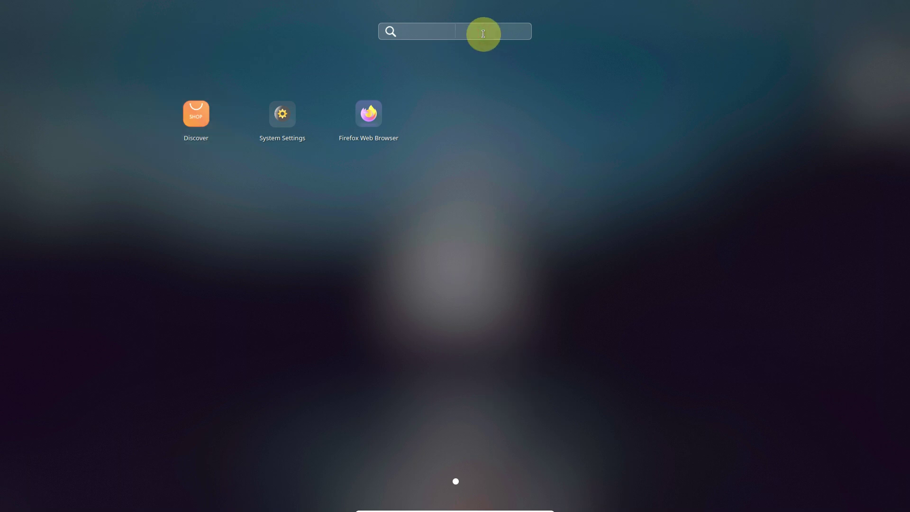
pyautogui.write('a')
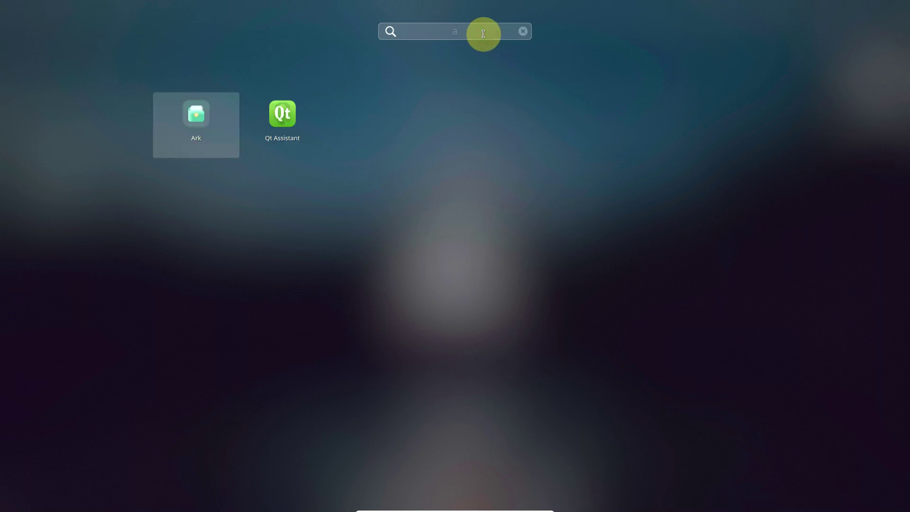
pyautogui.press('BackSpace')
pyautogui.write('b')
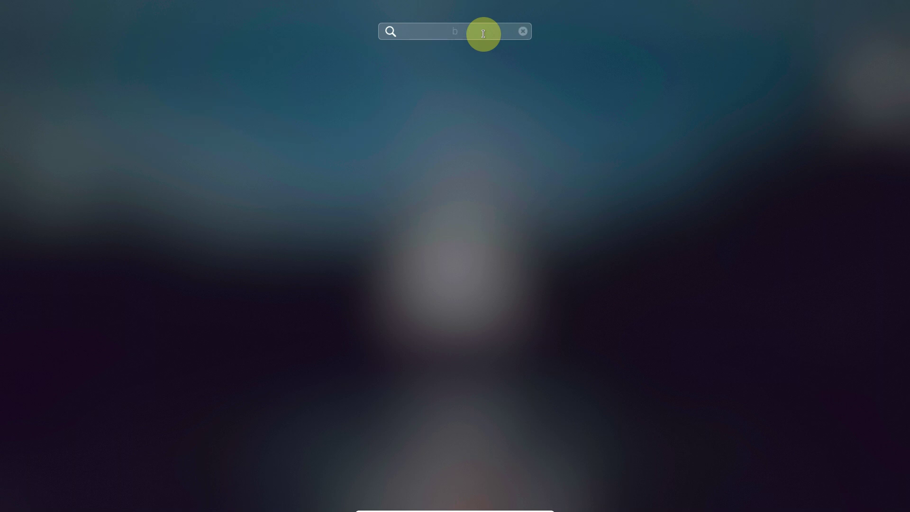
pyautogui.press('BackSpace')
pyautogui.write('c')
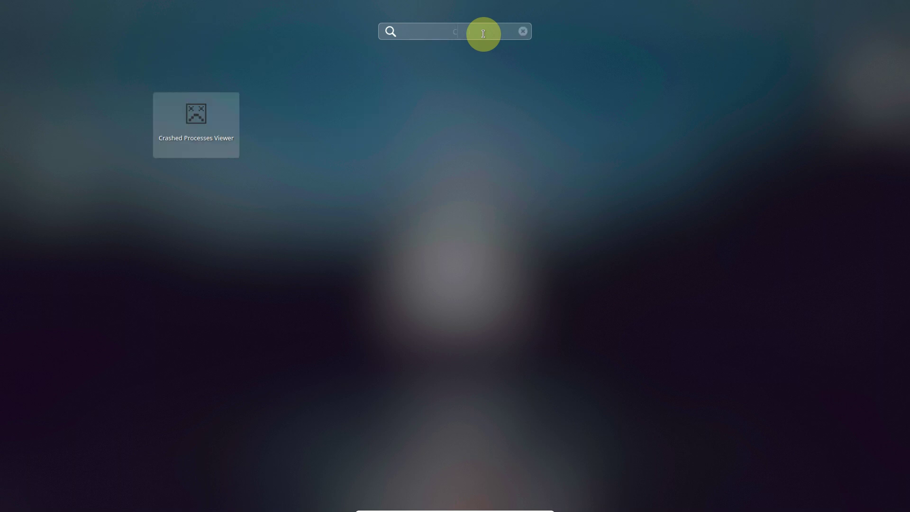
pyautogui.press('BackSpace')
pyautogui.write('d')
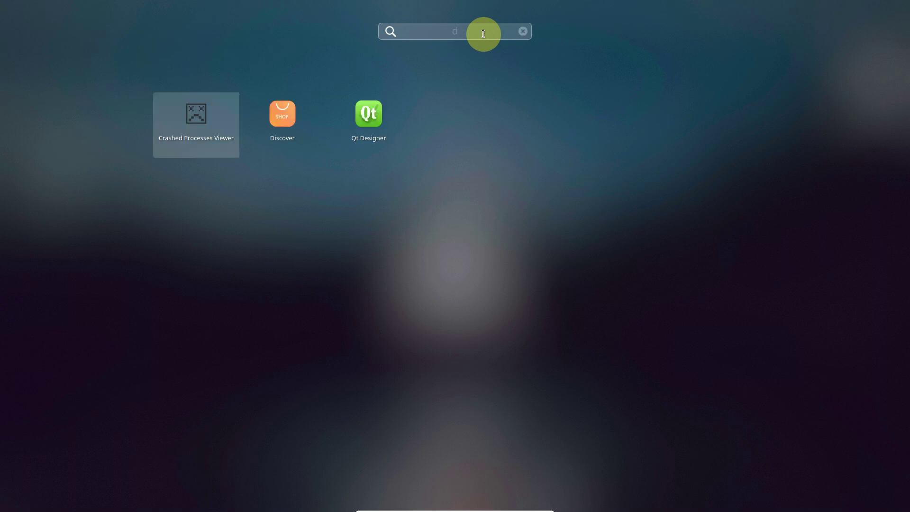
# Search the application launcher for each single letter from "e" through "j" in turn
pyautogui.press('BackSpace')
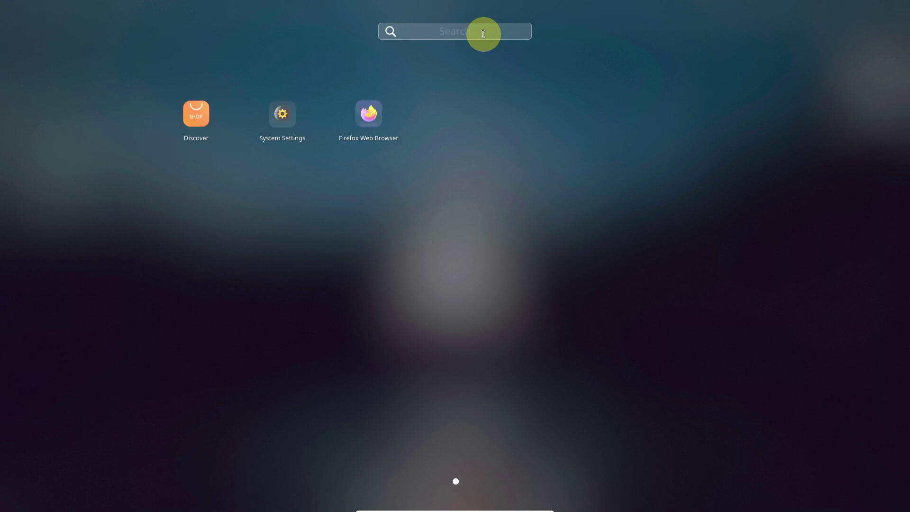
pyautogui.write('e')
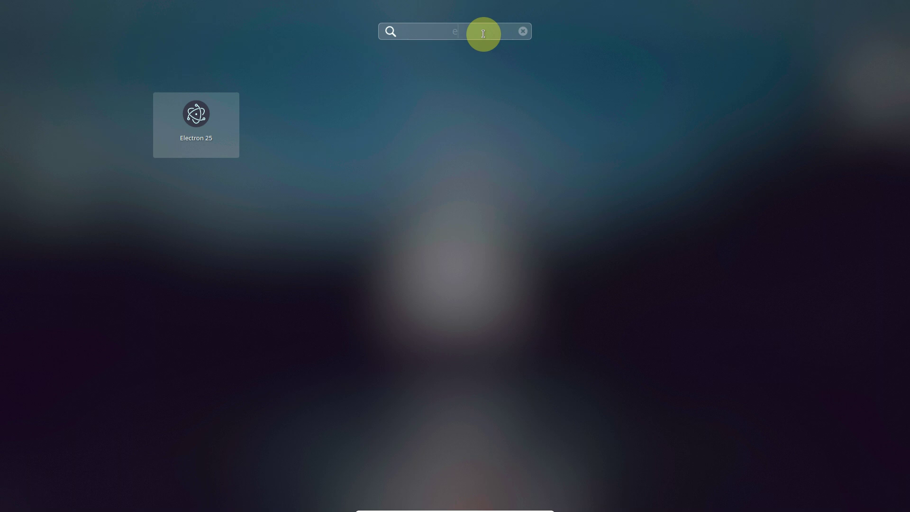
pyautogui.press('BackSpace')
pyautogui.write('f')
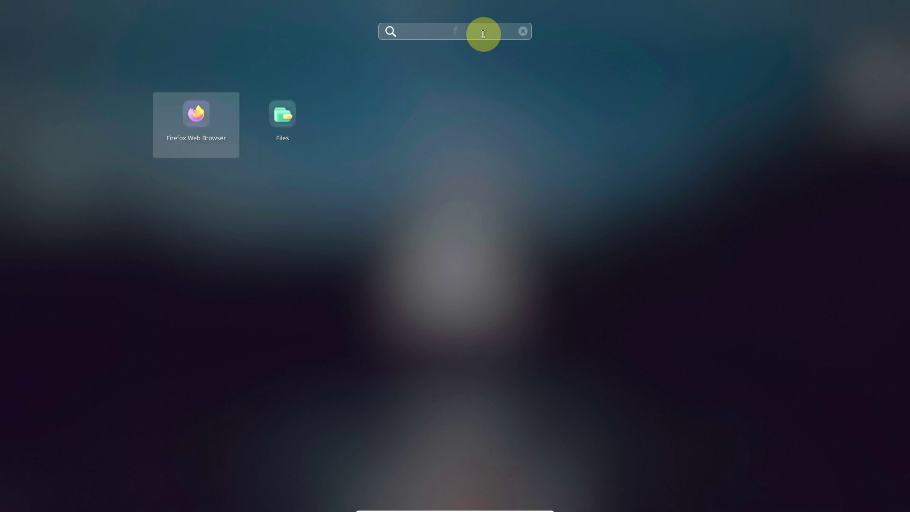
pyautogui.press('BackSpace')
pyautogui.write('g')
pyautogui.press('BackSpace')
pyautogui.write('h')
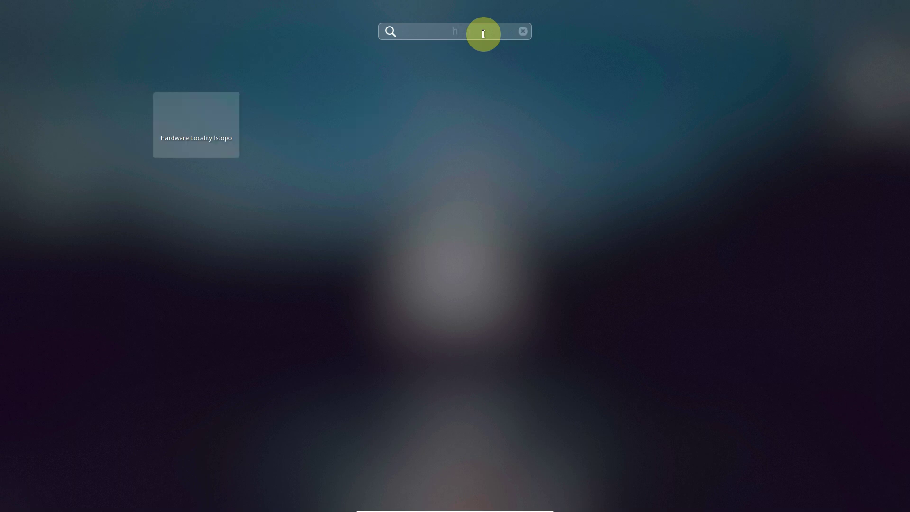
pyautogui.press('BackSpace')
pyautogui.write('i')
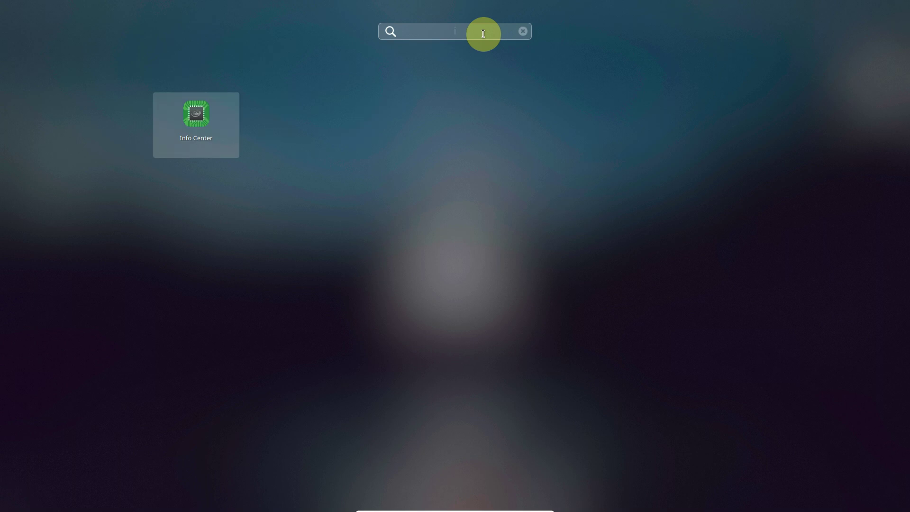
pyautogui.press('BackSpace')
pyautogui.write('j')
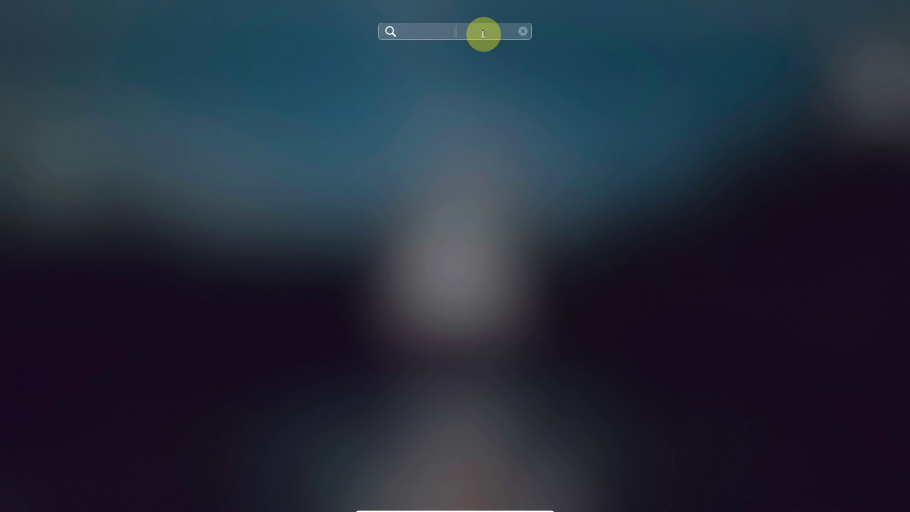
# Search the application launcher for the letters "k", "l", "m" and "n" in turn, clear the search and close the launcher
pyautogui.press('BackSpace')
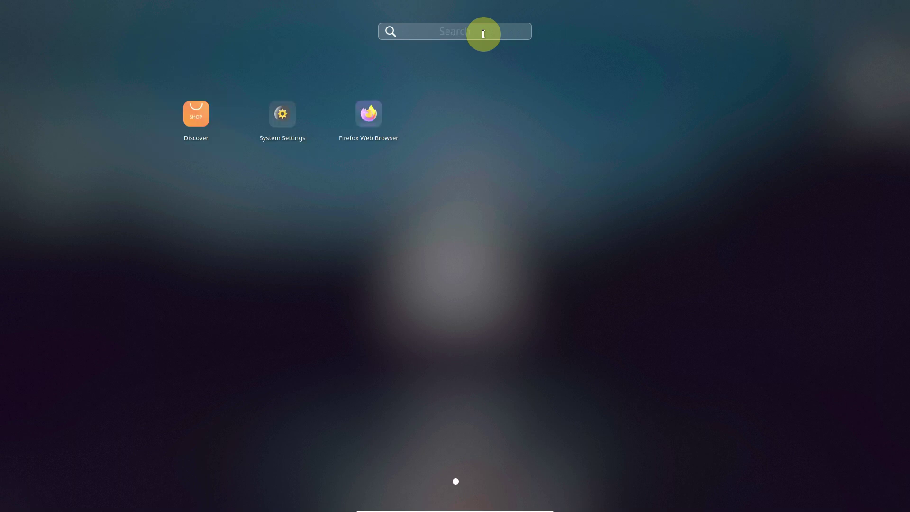
pyautogui.write('k')
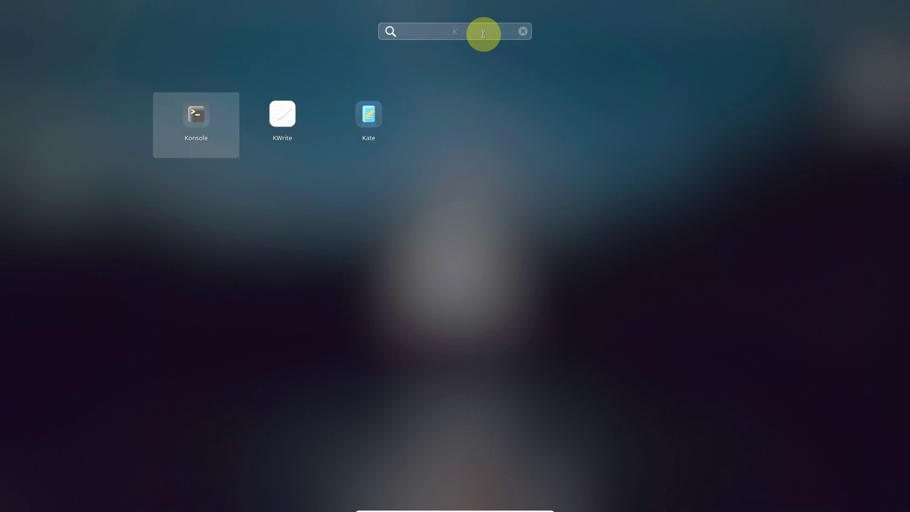
pyautogui.press('BackSpace')
pyautogui.write('l')
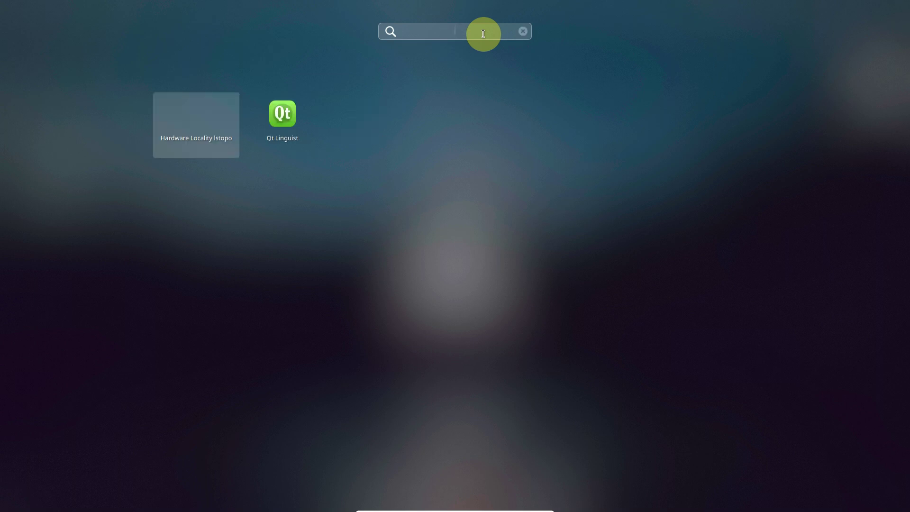
pyautogui.press('BackSpace')
pyautogui.write('m')
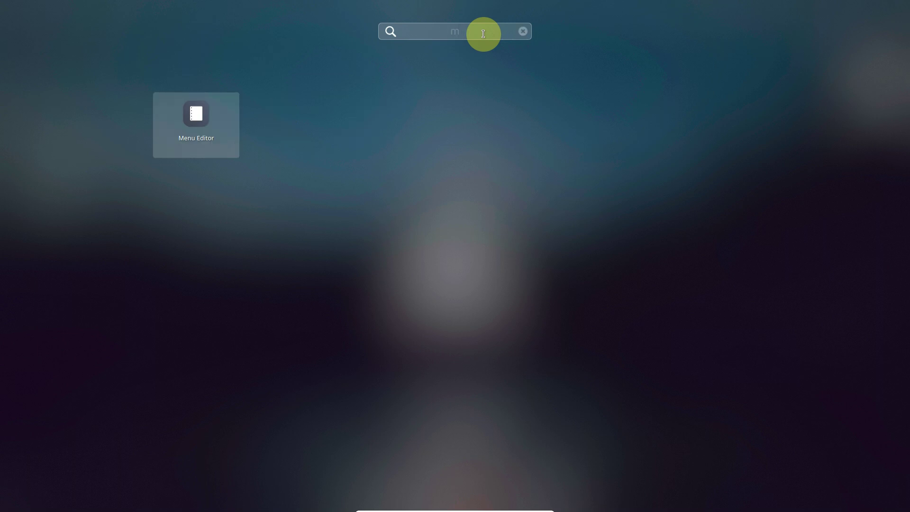
pyautogui.press('BackSpace')
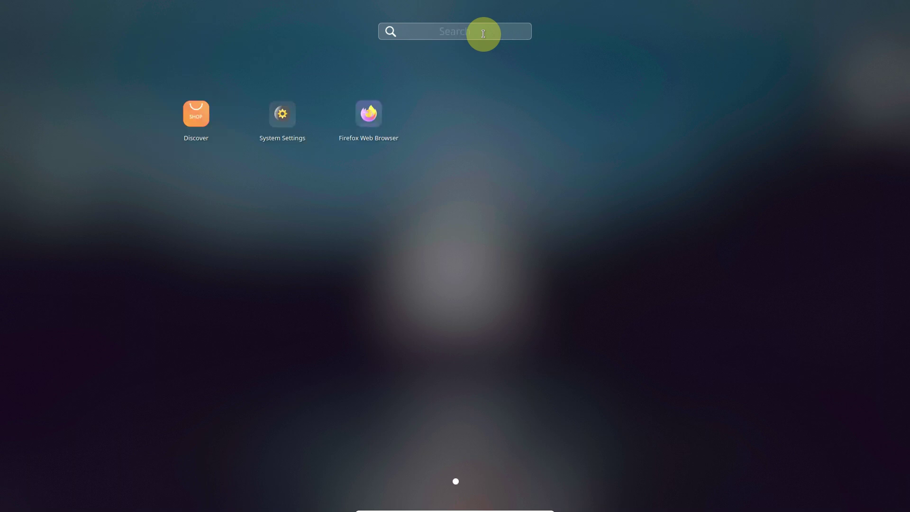
pyautogui.write('n')
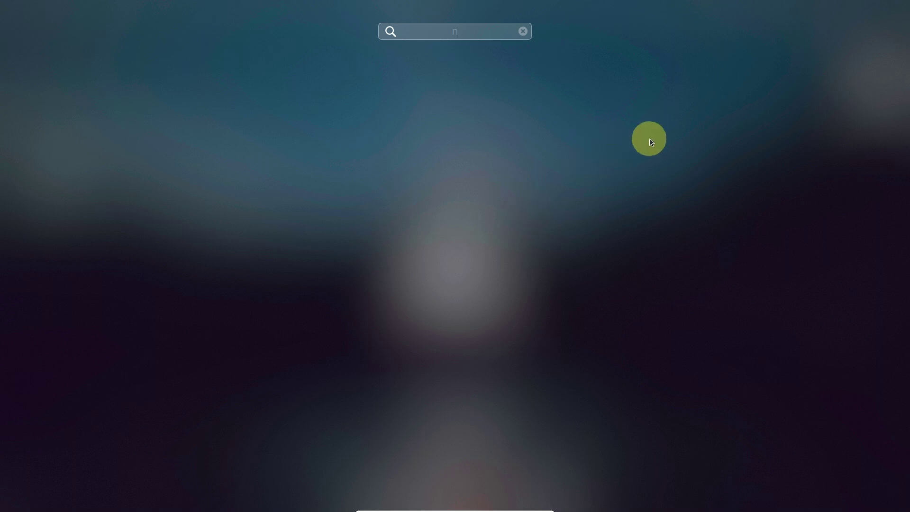
pyautogui.press('BackSpace')
pyautogui.click(626, 112)
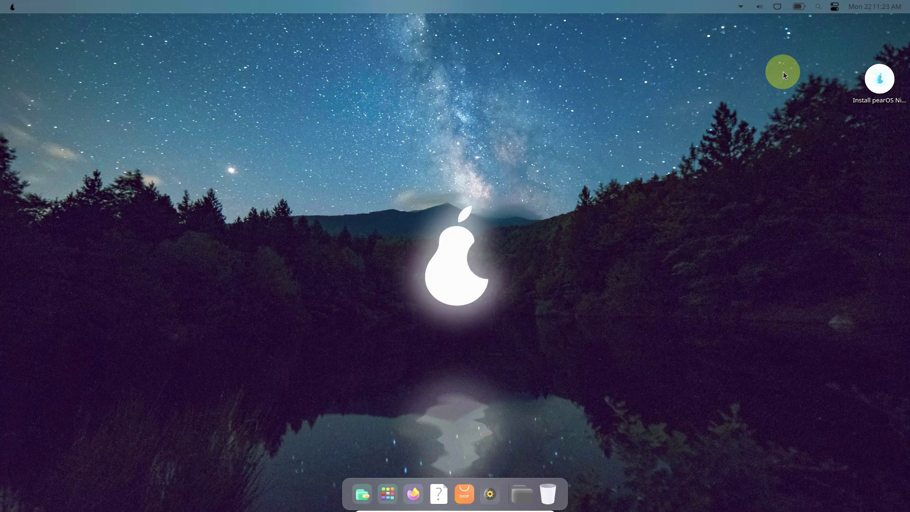
# View the available actions for the pearOS installer on the desktop, dismiss them and launch the installer
pyautogui.click(870, 94)
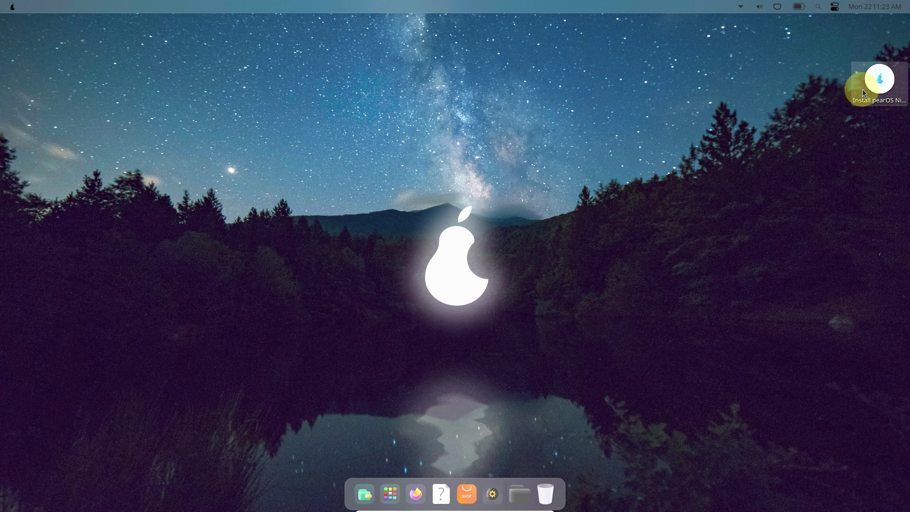
pyautogui.press('Menu')
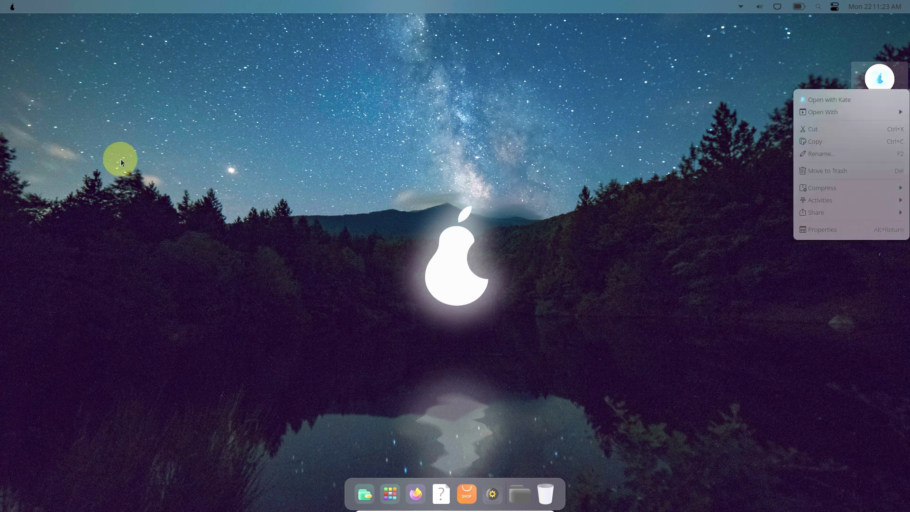
pyautogui.press('Escape')
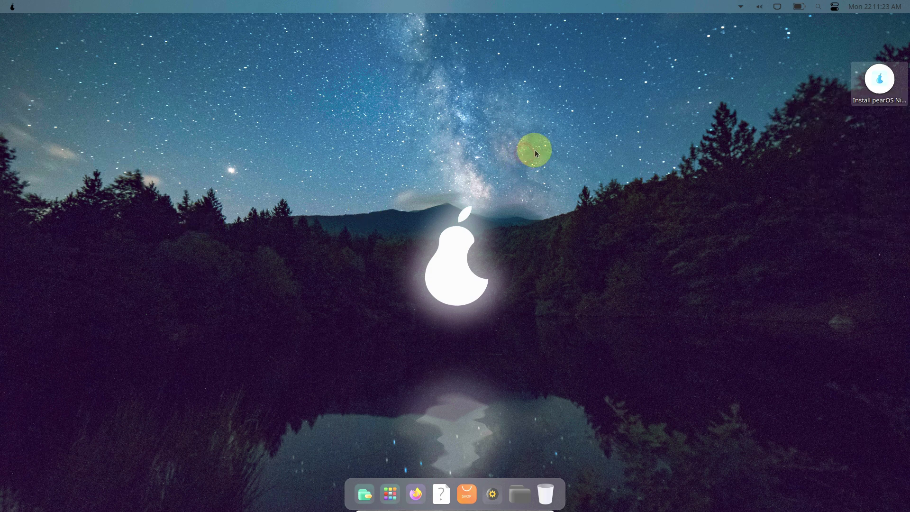
pyautogui.click(716, 145)
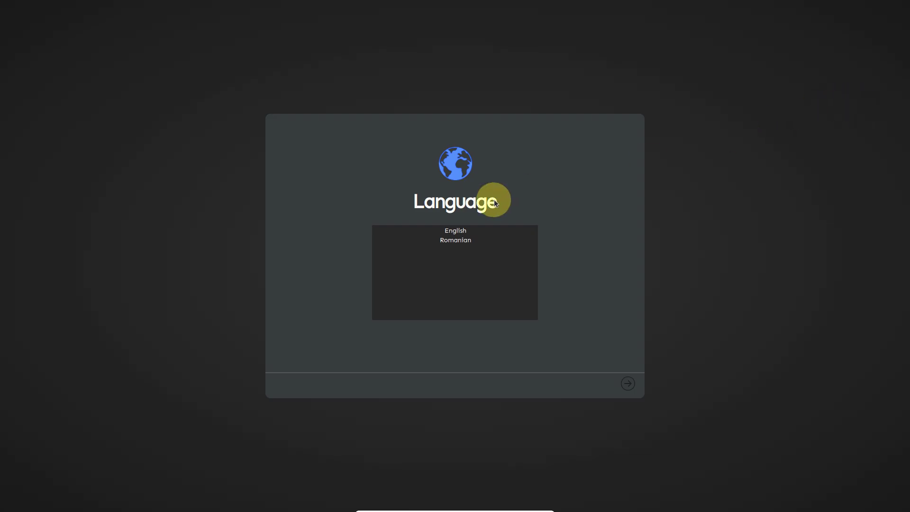
# Choose English as the installer language and start the Install pearOS NiceC0re option
pyautogui.click(456, 231)
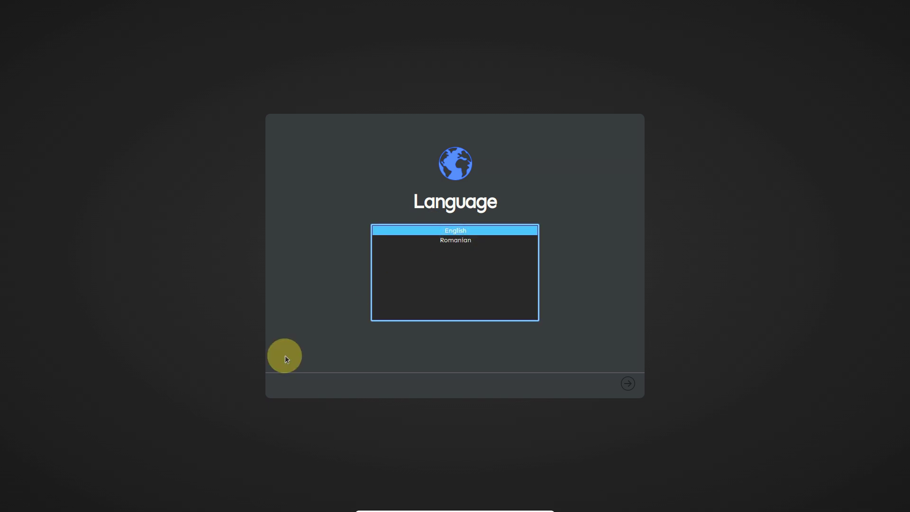
pyautogui.click(624, 388)
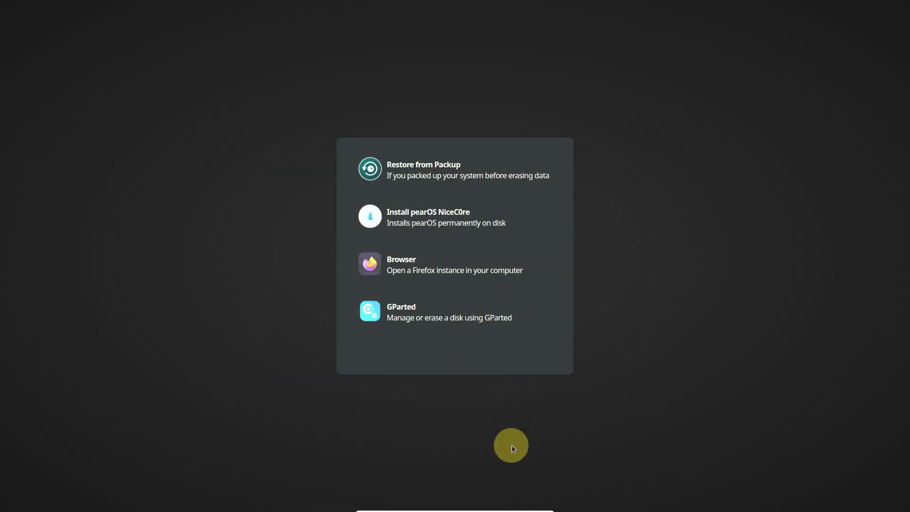
pyautogui.click(421, 214)
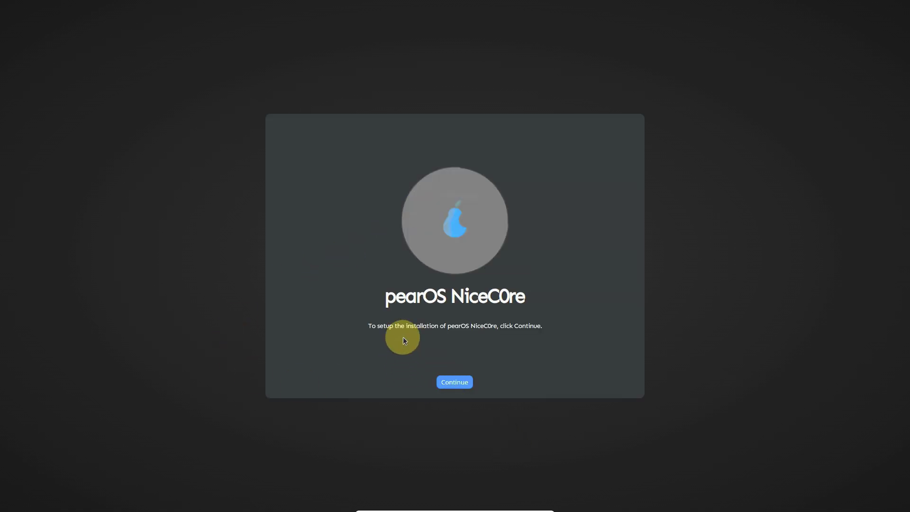
# Continue the pearOS NiceC0re setup, agree to the software license and select /dev/sda as the installation disk
pyautogui.click(460, 385)
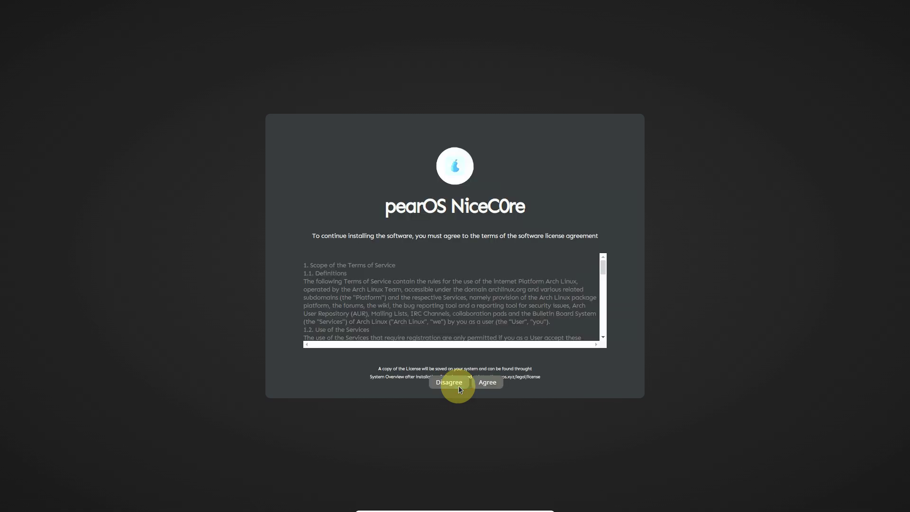
pyautogui.click(488, 382)
pyautogui.click(466, 263)
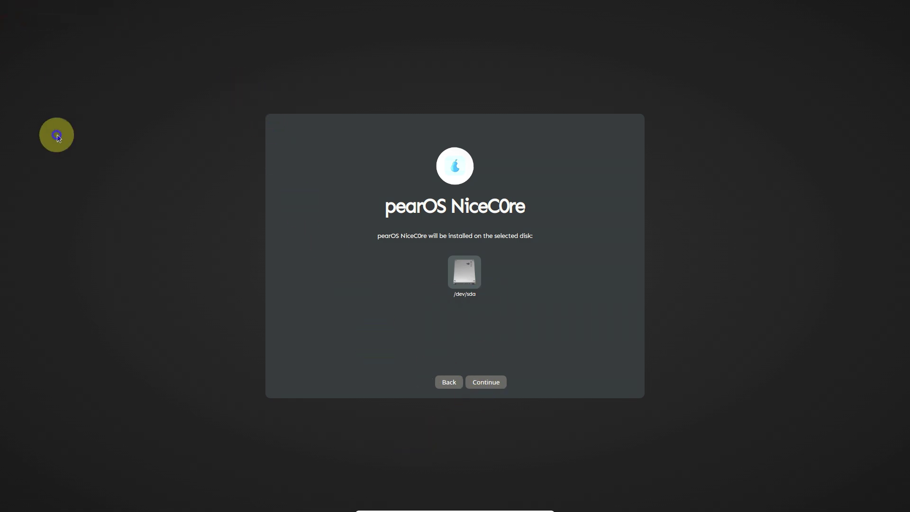
# Return to the license agreement, try declining it and agree to the terms again
pyautogui.click(448, 382)
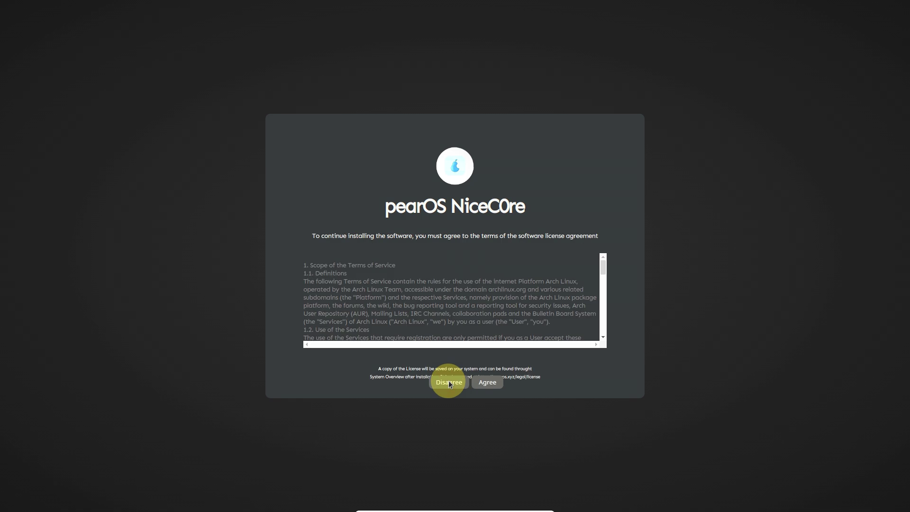
pyautogui.click(449, 382)
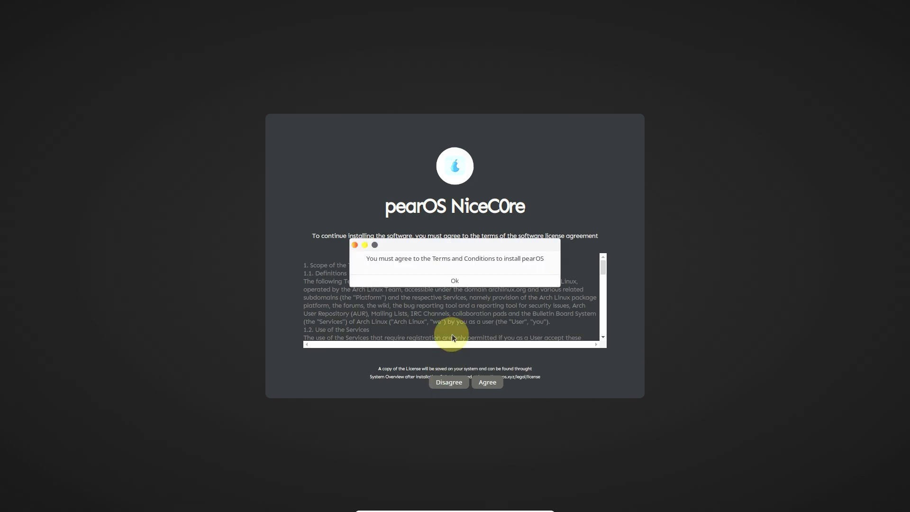
pyautogui.click(355, 245)
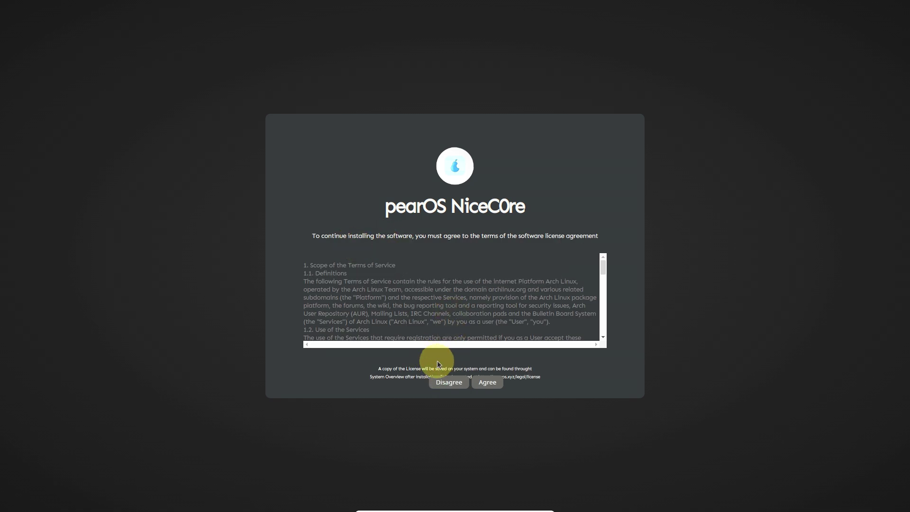
pyautogui.click(484, 384)
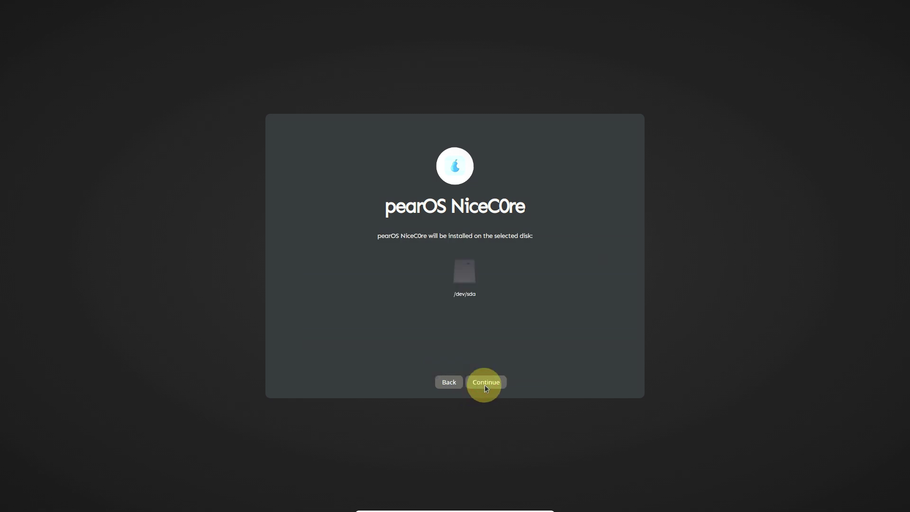